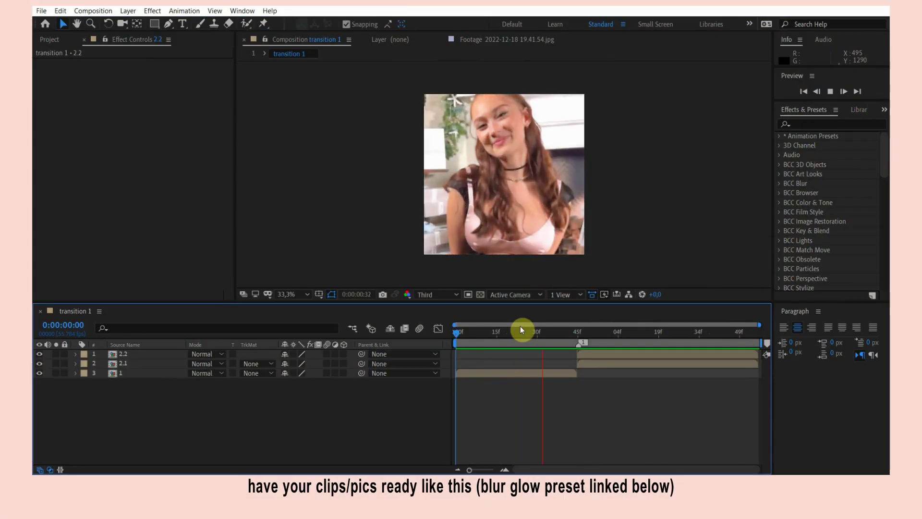
# Add the 2023-07 Instagram screenshot PNG from the transition 1 folder to the timeline
pyautogui.click(460, 333)
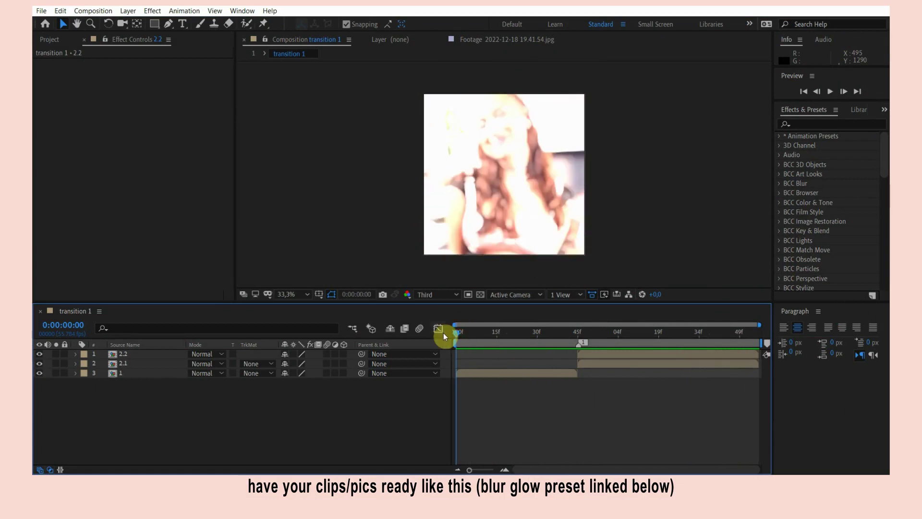
pyautogui.click(62, 45)
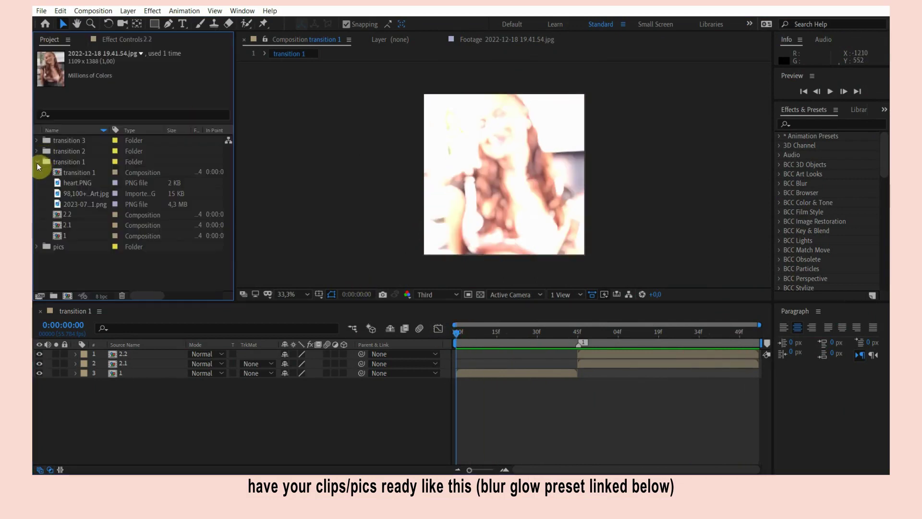
pyautogui.click(82, 191)
pyautogui.click(81, 204)
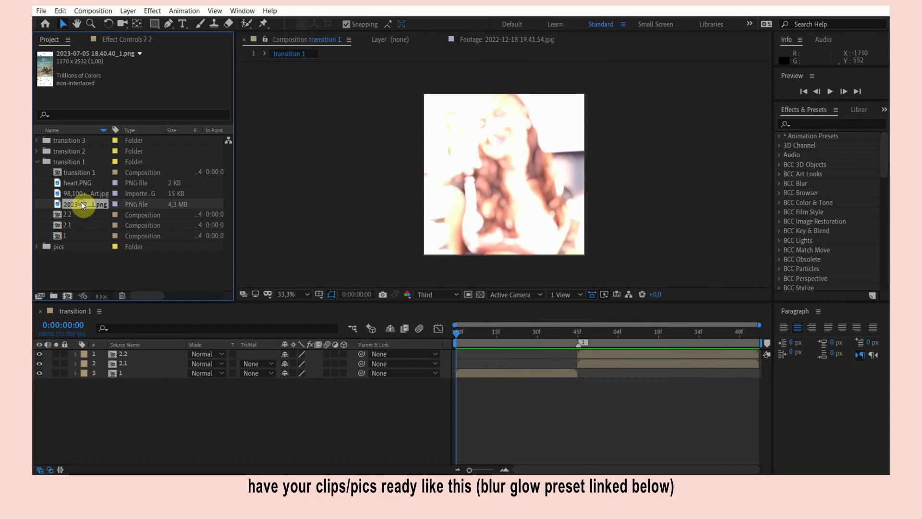
pyautogui.moveTo(111, 345); pyautogui.dragTo(108, 370)
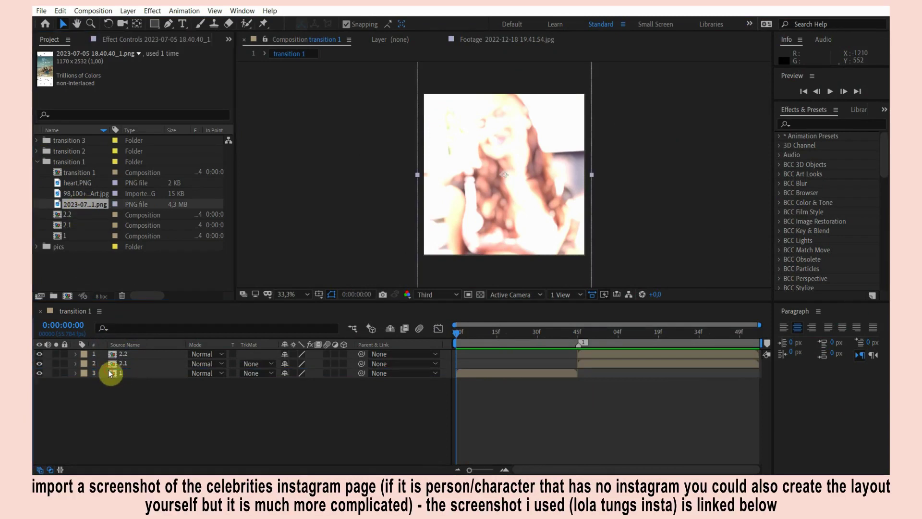
# Scale the screenshot layer to 46% and apply S_WipeRectangle to it
pyautogui.press('s')
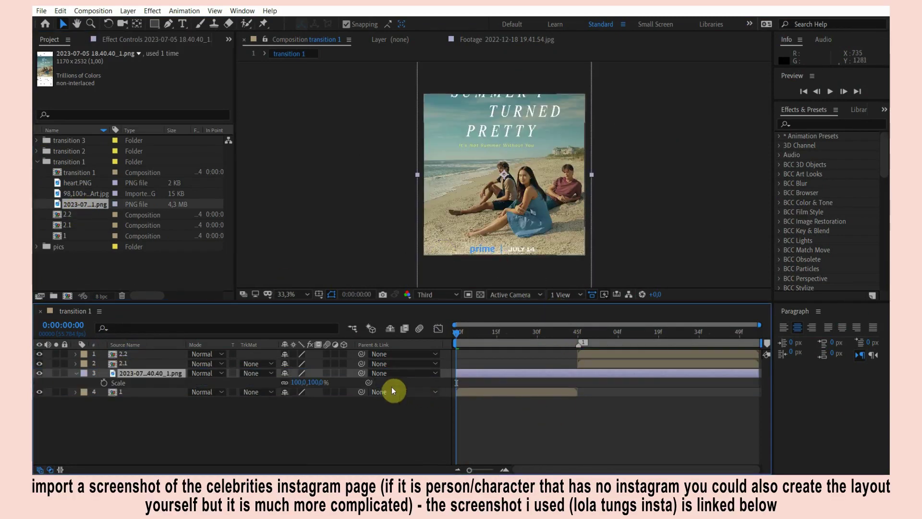
pyautogui.moveTo(315, 381); pyautogui.dragTo(284, 380)
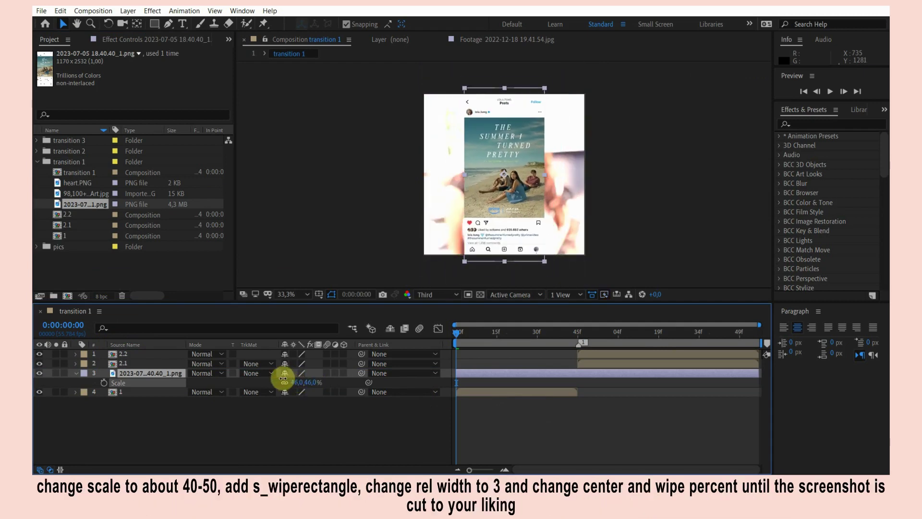
pyautogui.click(795, 125)
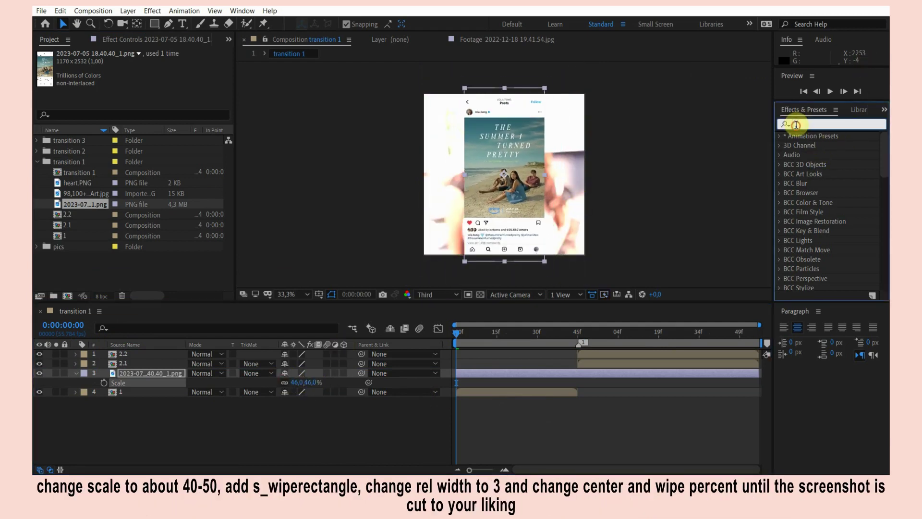
pyautogui.write('wipere')
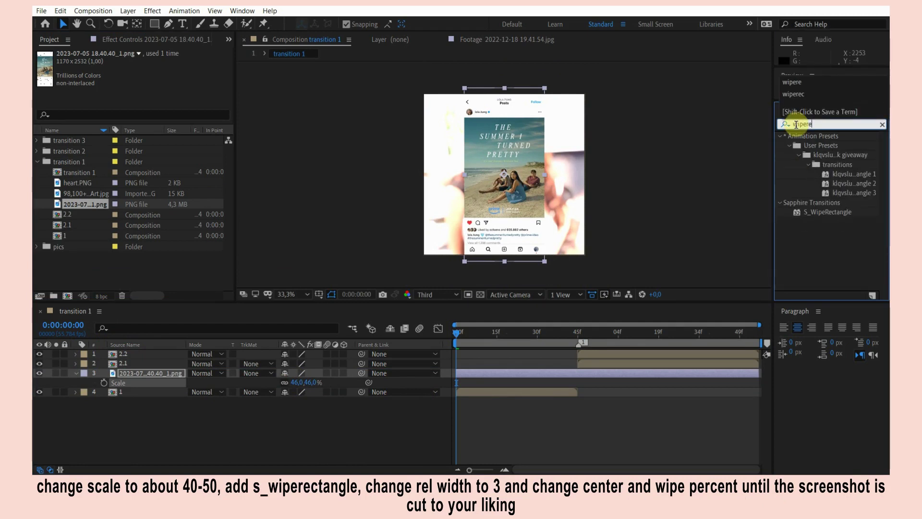
pyautogui.moveTo(829, 212); pyautogui.dragTo(497, 372)
# Set Rel Width 1.34 and Wipe Percent 37%, adjust the centre, and hide layer 4
pyautogui.moveTo(144, 119); pyautogui.dragTo(158, 120)
pyautogui.moveTo(151, 158)
pyautogui.mouseDown()
pyautogui.moveTo(175, 158)
pyautogui.moveTo(124, 167)
pyautogui.mouseUp()
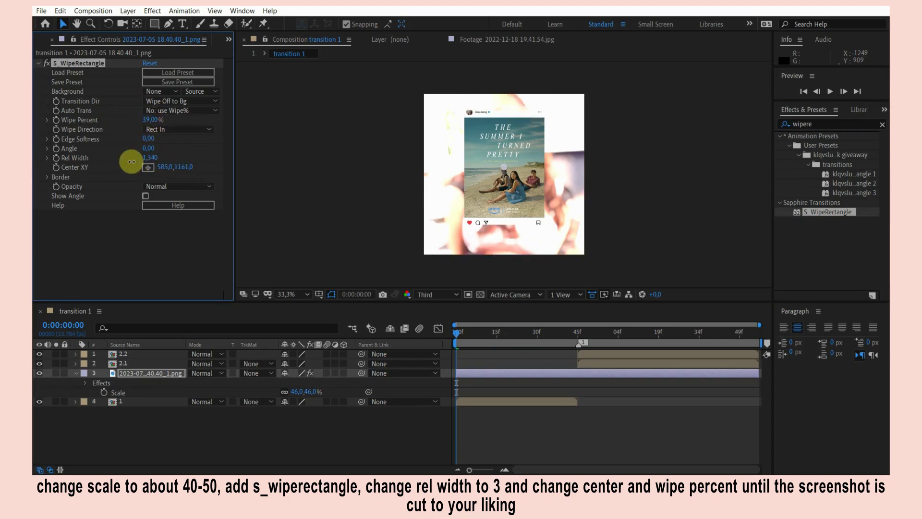
pyautogui.moveTo(167, 123); pyautogui.dragTo(149, 123)
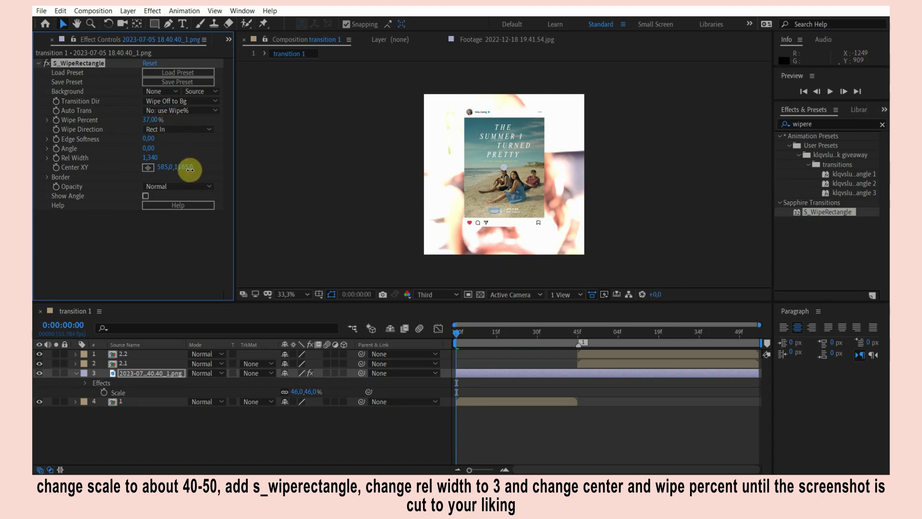
pyautogui.click(40, 402)
pyautogui.moveTo(180, 168); pyautogui.dragTo(185, 171)
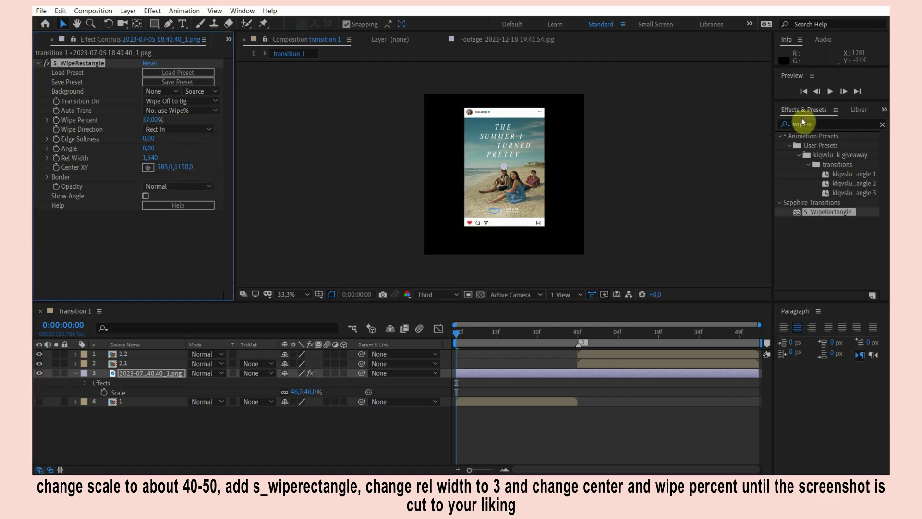
# Search the effects list for Roughen Edges
pyautogui.doubleClick(800, 124)
pyautogui.press('BackSpace')
pyautogui.write('ro')
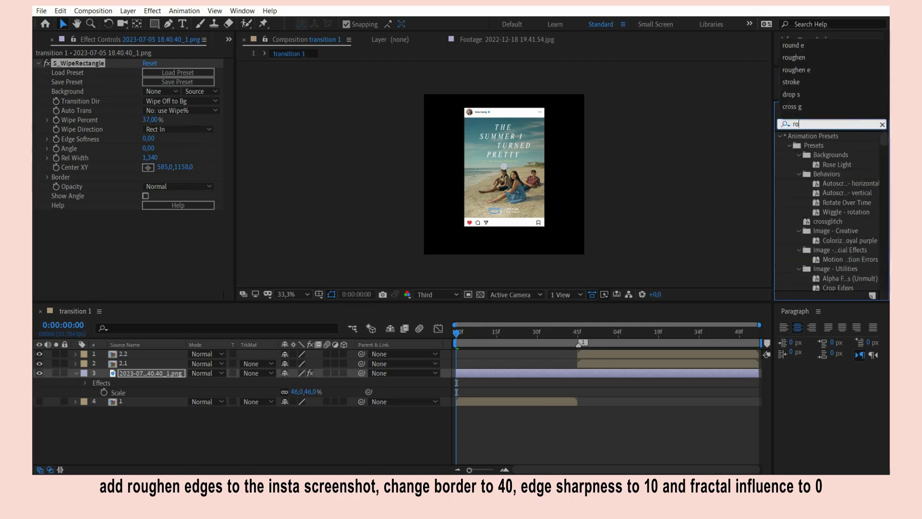
pyautogui.write('ughen e')
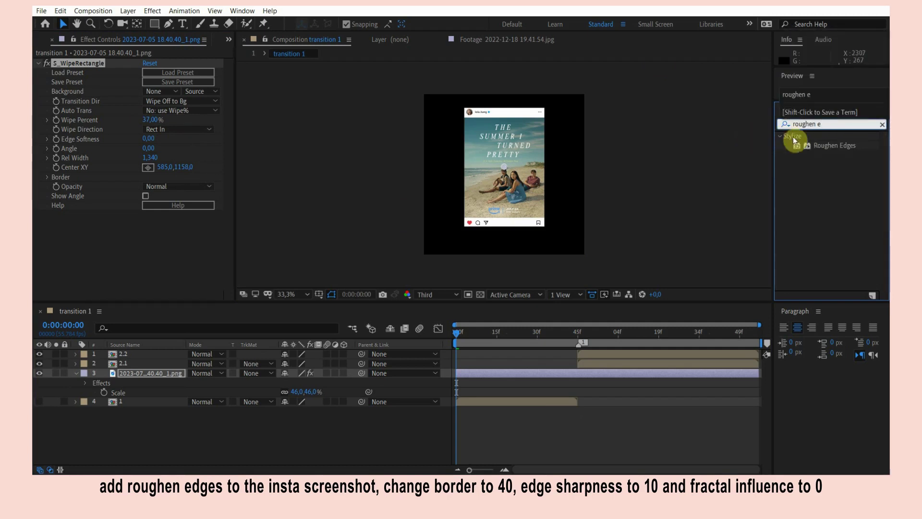
# Apply Roughen Edges with Border 40, Edge Sharpness 10 and Fractal Influence 0
pyautogui.click(817, 155)
pyautogui.moveTo(828, 144); pyautogui.dragTo(167, 242)
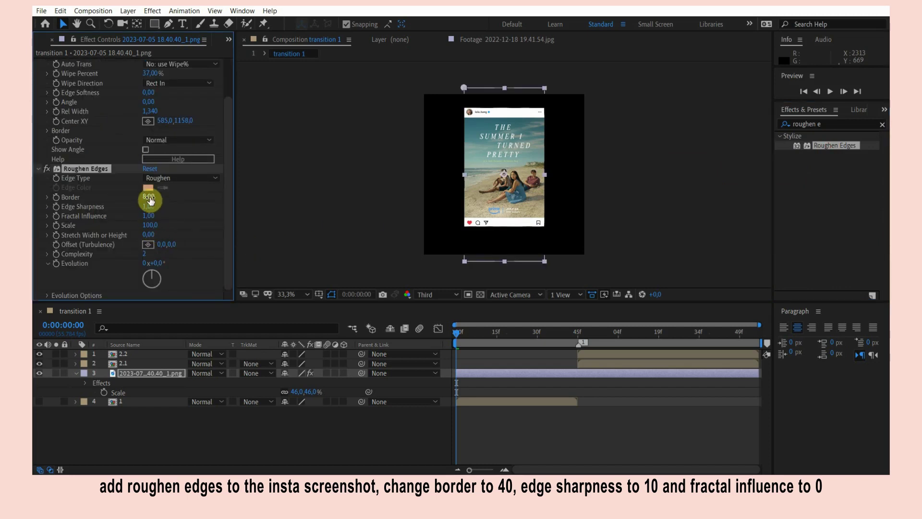
pyautogui.moveTo(150, 210)
pyautogui.mouseDown()
pyautogui.moveTo(167, 194)
pyautogui.moveTo(186, 197)
pyautogui.mouseUp()
pyautogui.write('40')
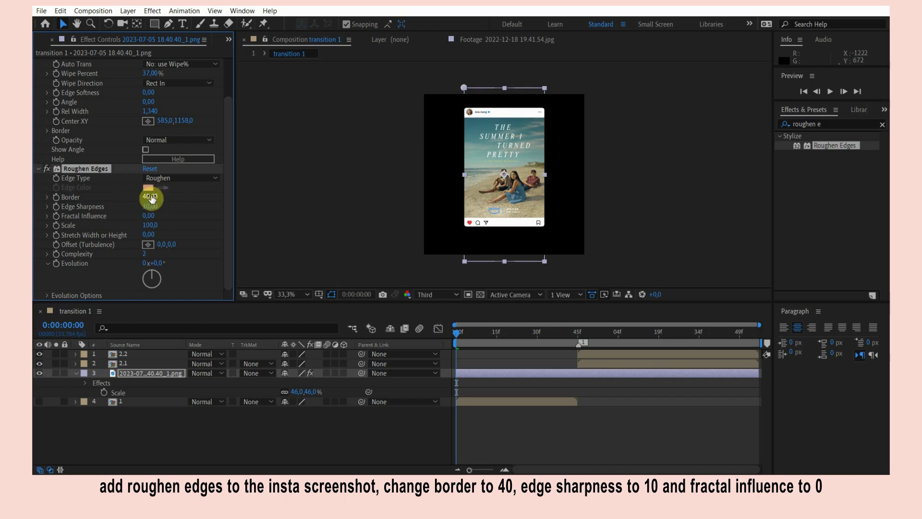
# Search for S_WipeRectangle and select it in the results
pyautogui.click(843, 125)
pyautogui.write('wipere')
pyautogui.click(816, 212)
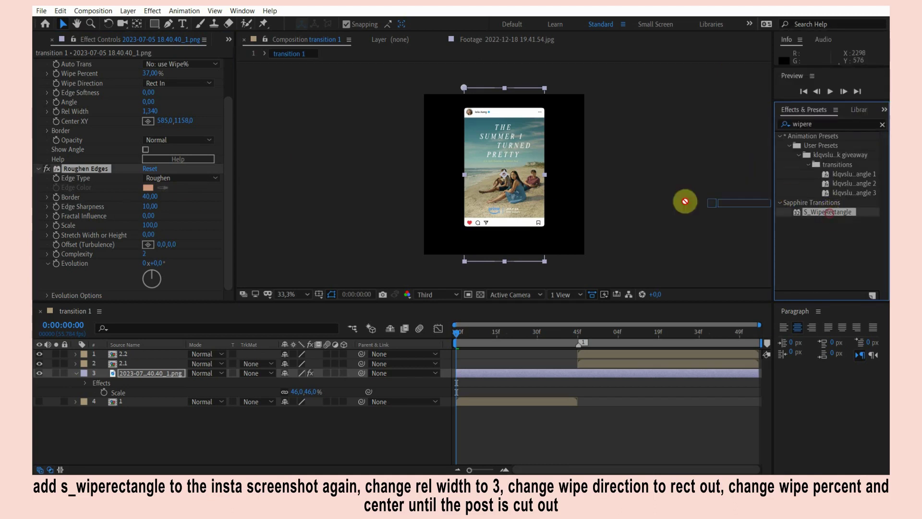
# Apply a second S_WipeRectangle set to Rect Out with Rel Width 2.33 and higher Wipe Percent
pyautogui.moveTo(815, 212); pyautogui.dragTo(498, 160)
pyautogui.click(168, 219)
pyautogui.click(168, 241)
pyautogui.moveTo(152, 247); pyautogui.dragTo(208, 246)
pyautogui.moveTo(153, 216); pyautogui.dragTo(185, 210)
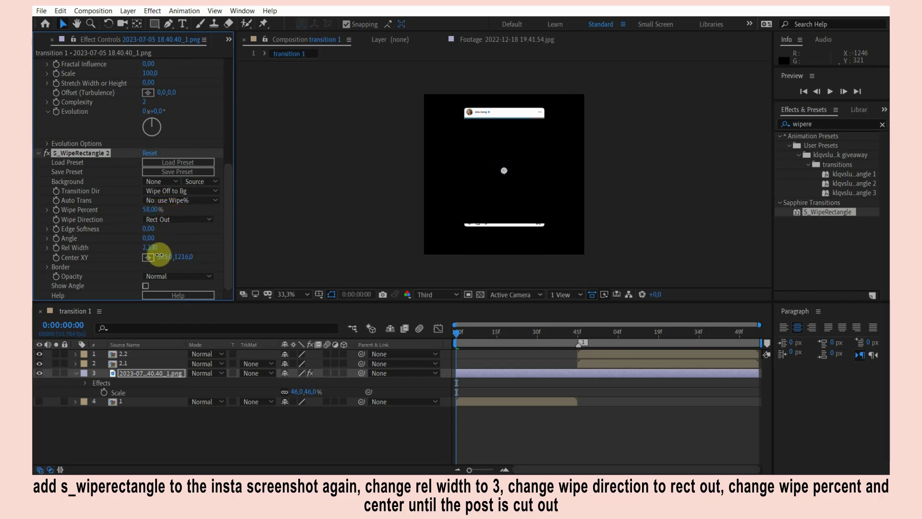
# Tune Wipe Percent to 55% and centre to 585,1165, then select photo layer 1
pyautogui.moveTo(176, 258); pyautogui.dragTo(144, 254)
pyautogui.moveTo(144, 210); pyautogui.dragTo(149, 209)
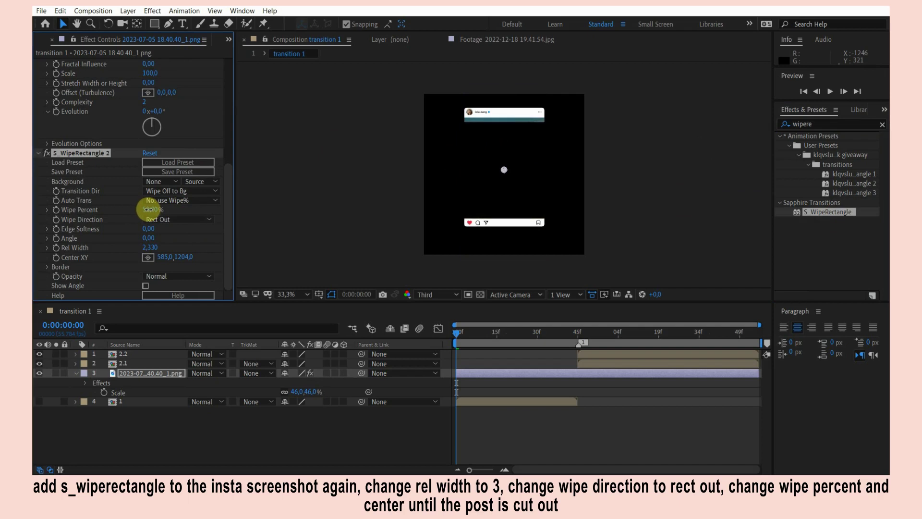
pyautogui.moveTo(182, 257); pyautogui.dragTo(164, 256)
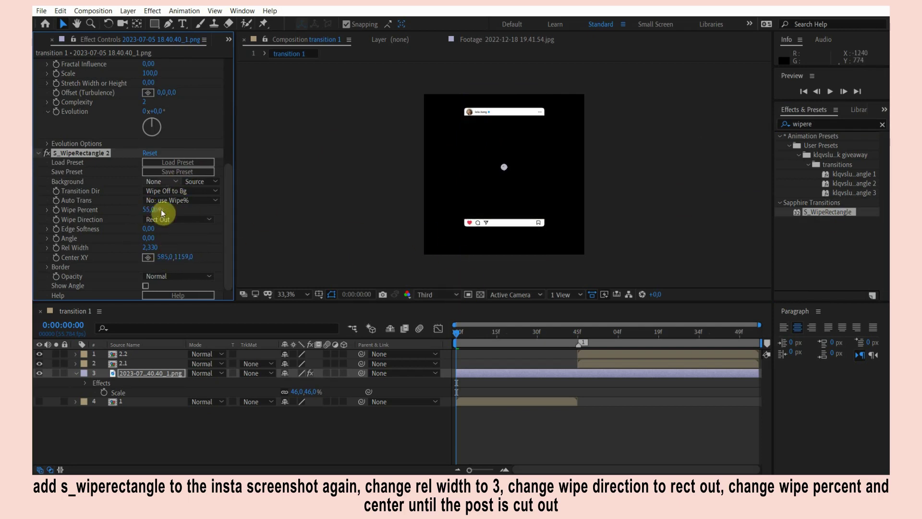
pyautogui.moveTo(187, 257); pyautogui.dragTo(191, 257)
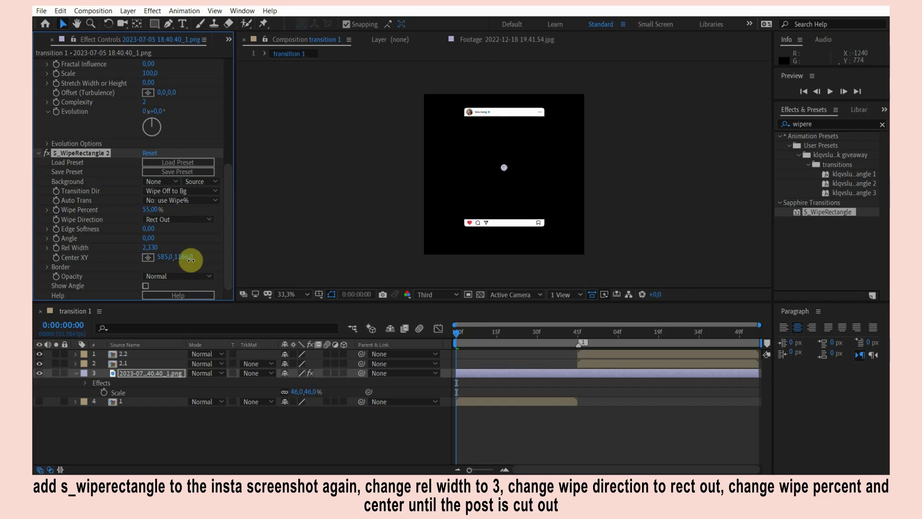
pyautogui.click(512, 428)
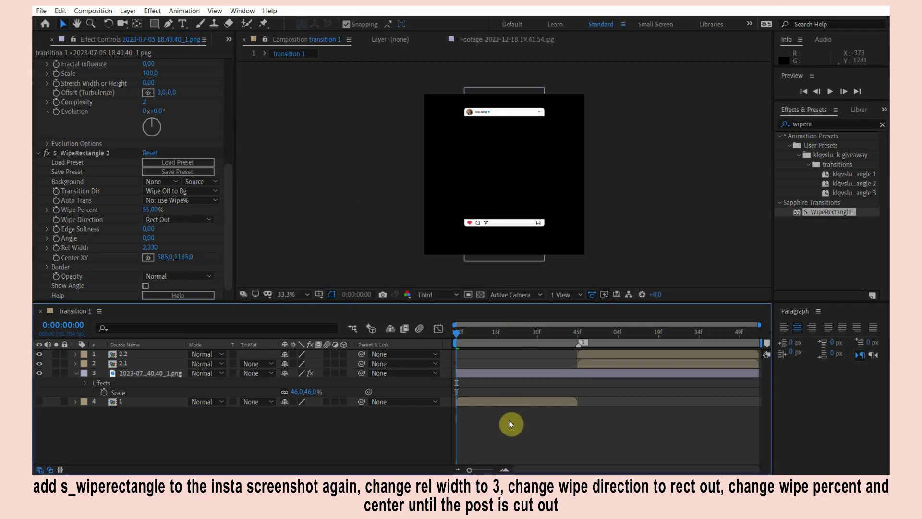
pyautogui.click(142, 400)
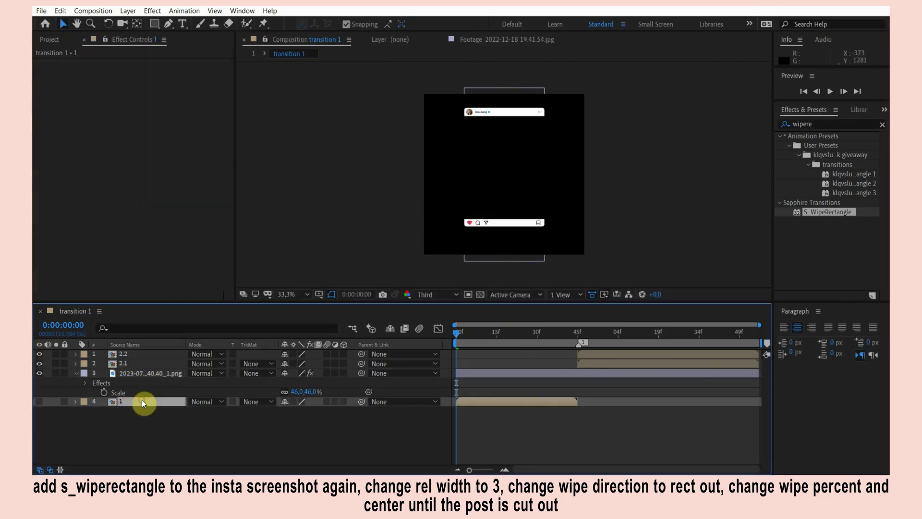
# Unhide photo layer 1 and scale it to about 51% to fill the picture area
pyautogui.click(40, 401)
pyautogui.press('s')
pyautogui.moveTo(308, 411); pyautogui.dragTo(279, 412)
pyautogui.press('p')
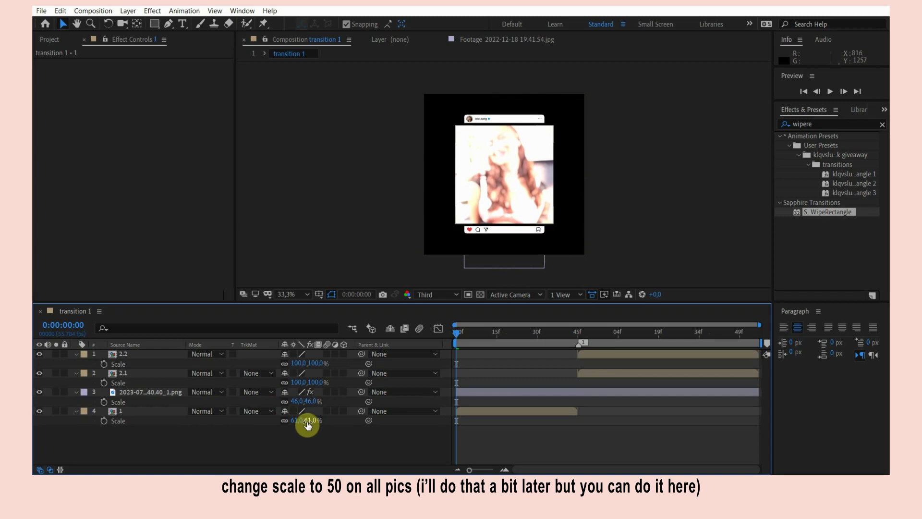
pyautogui.moveTo(303, 421); pyautogui.dragTo(299, 420)
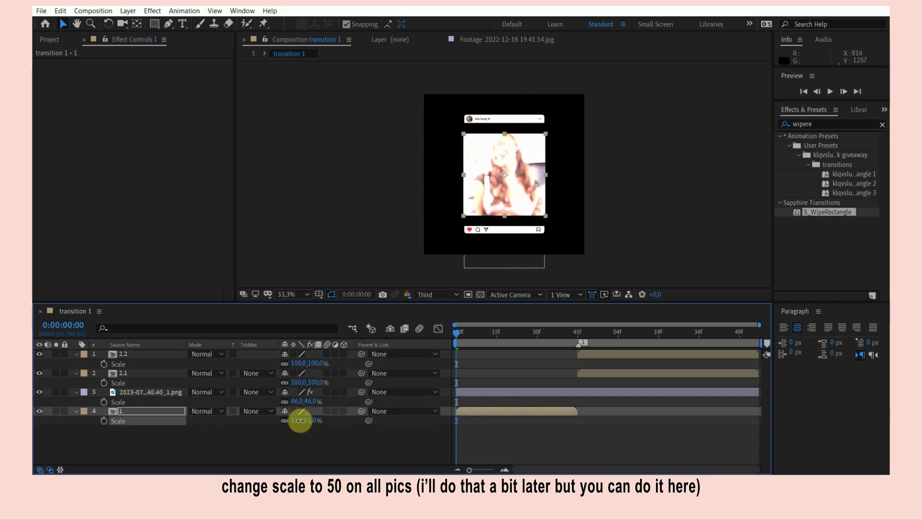
pyautogui.moveTo(300, 421); pyautogui.dragTo(300, 421)
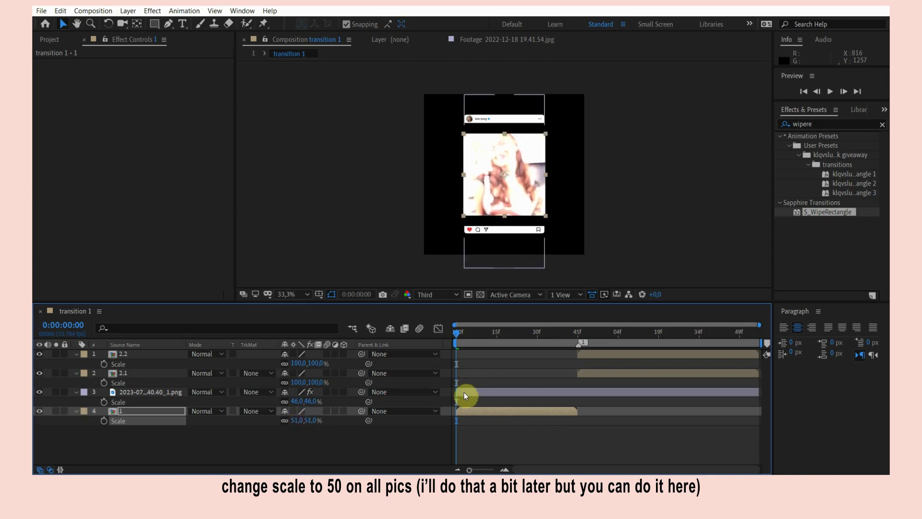
pyautogui.click(463, 392)
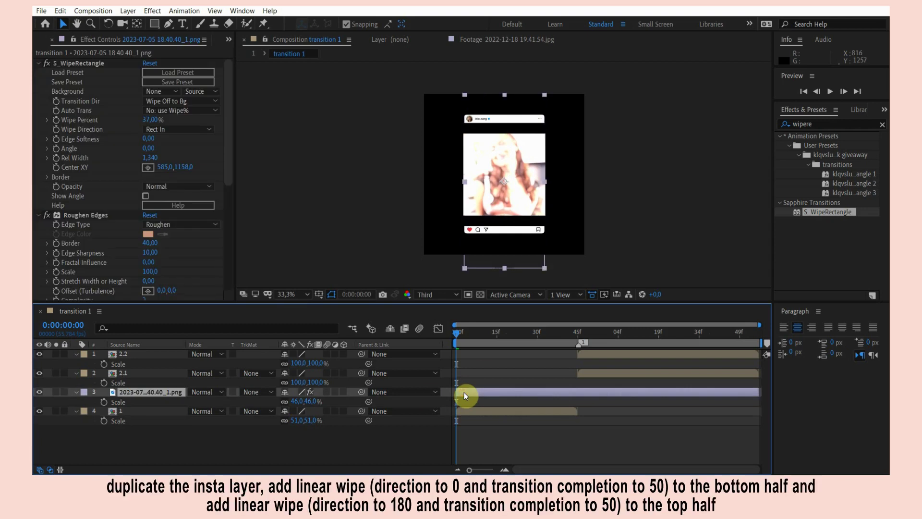
# Duplicate the screenshot layer and give the top copy a Linear Wipe at 50% completion, 0°
pyautogui.hotkey('ctrl', 'd')
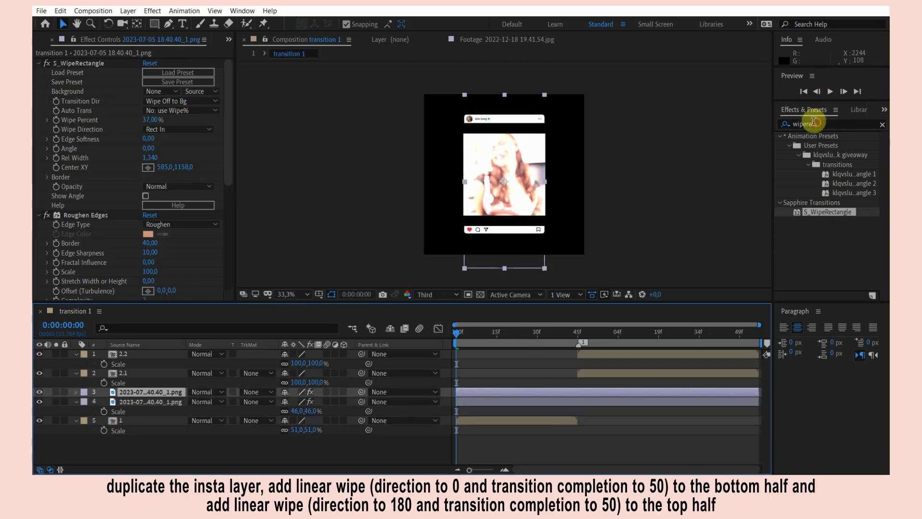
pyautogui.doubleClick(816, 121)
pyautogui.write('linea')
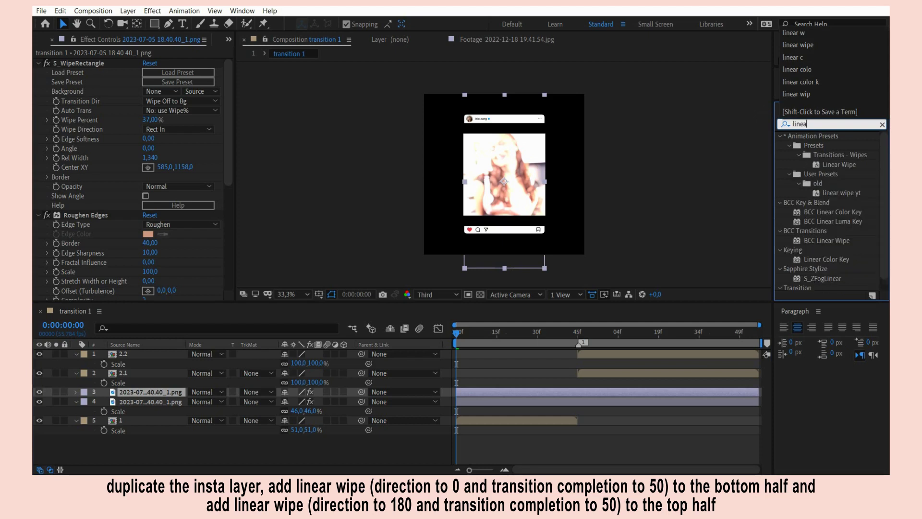
pyautogui.write('r w')
pyautogui.click(815, 231)
pyautogui.moveTo(813, 232); pyautogui.dragTo(480, 391)
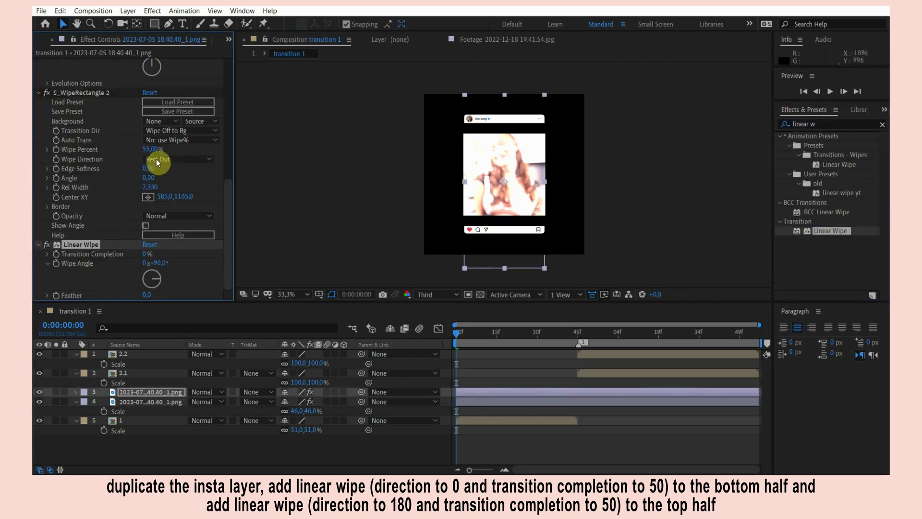
pyautogui.click(146, 255)
pyautogui.press('Return')
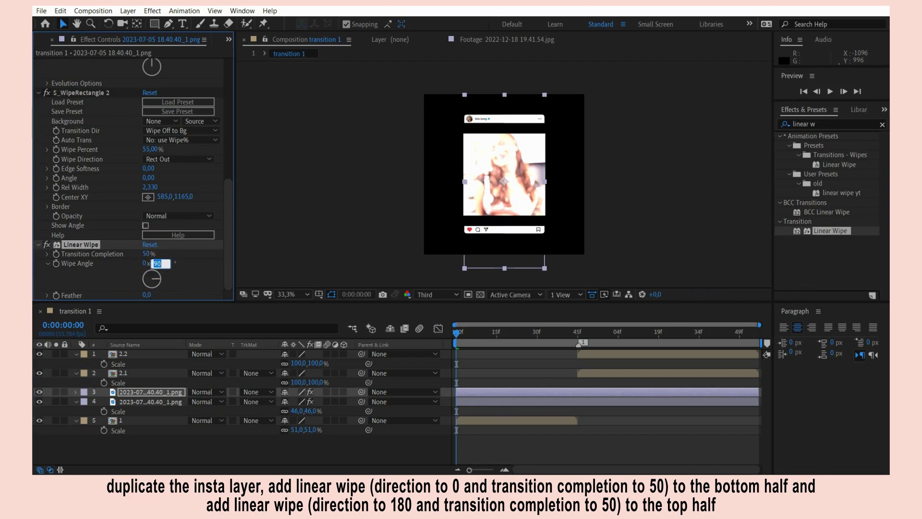
pyautogui.write('0')
pyautogui.write('+0')
pyautogui.press('Return')
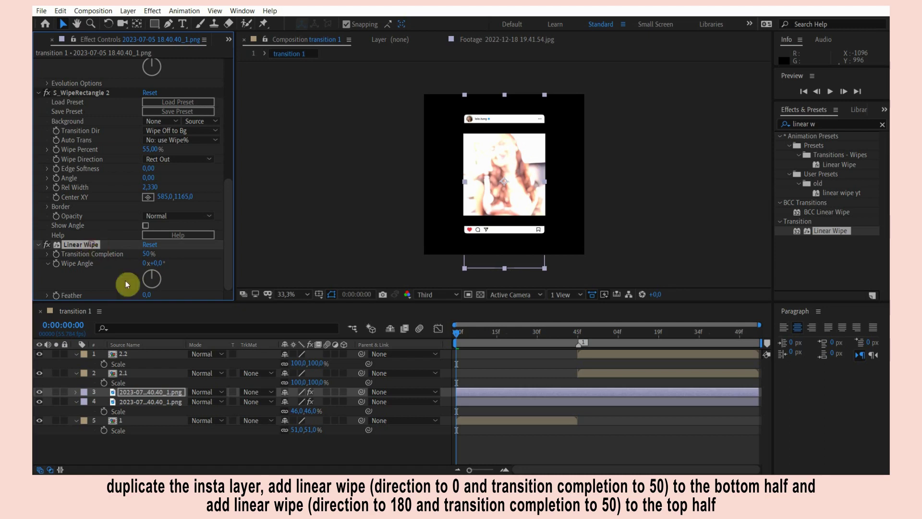
# Set the second copy's wipe angle to 180° and move it slightly up
pyautogui.click(149, 401)
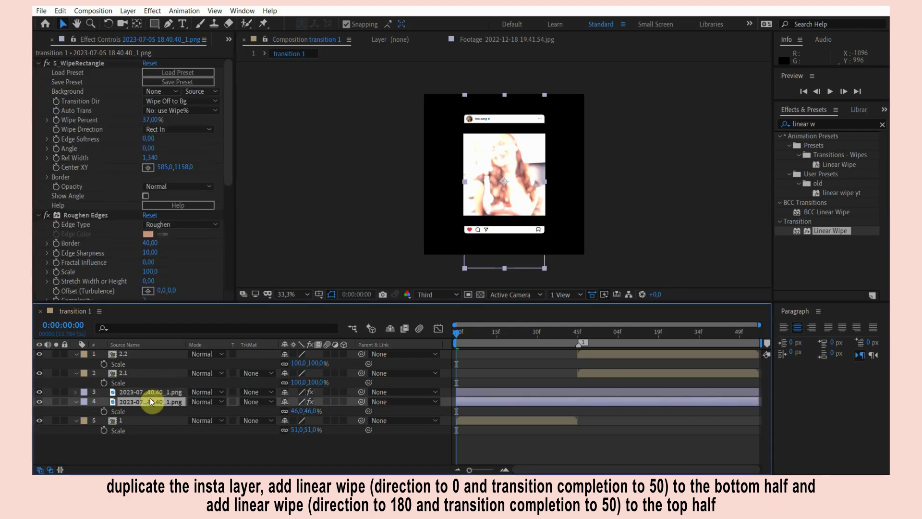
pyautogui.hotkey('shift', 'e')
pyautogui.moveTo(228, 149); pyautogui.dragTo(229, 268)
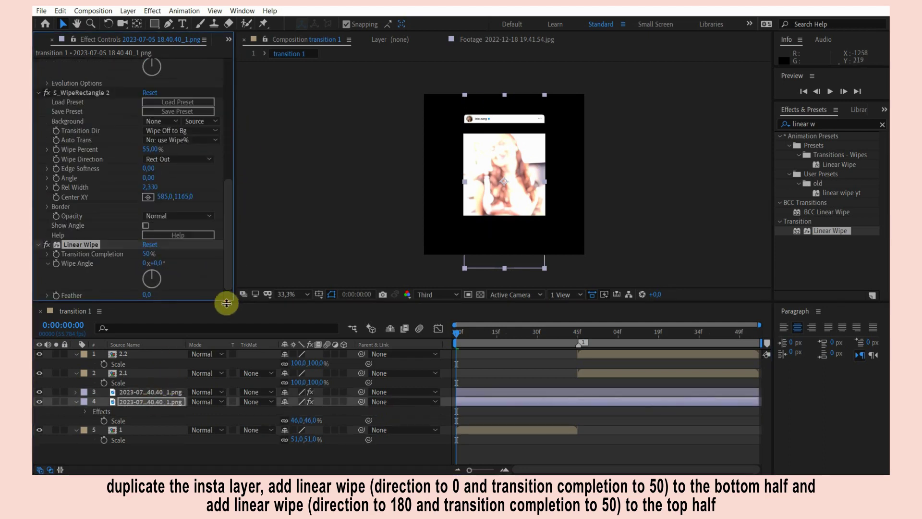
pyautogui.click(157, 268)
pyautogui.press('p')
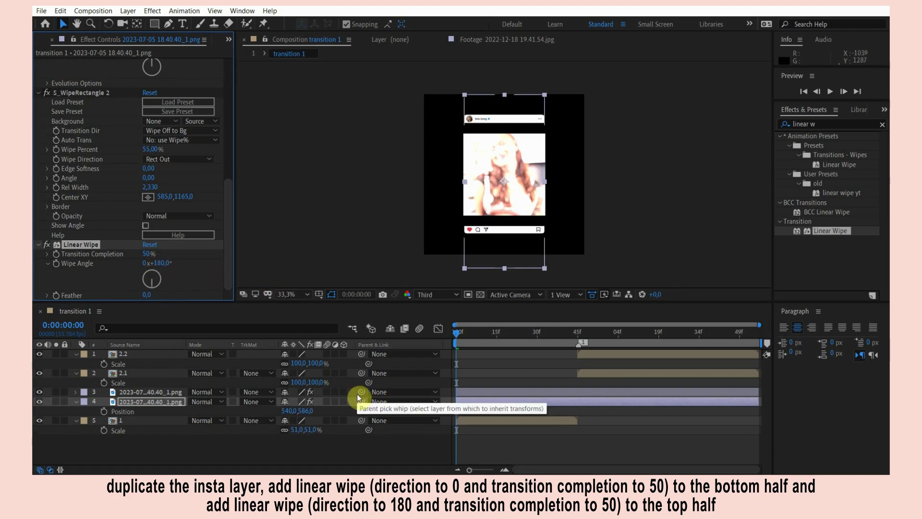
pyautogui.moveTo(302, 411); pyautogui.dragTo(276, 409)
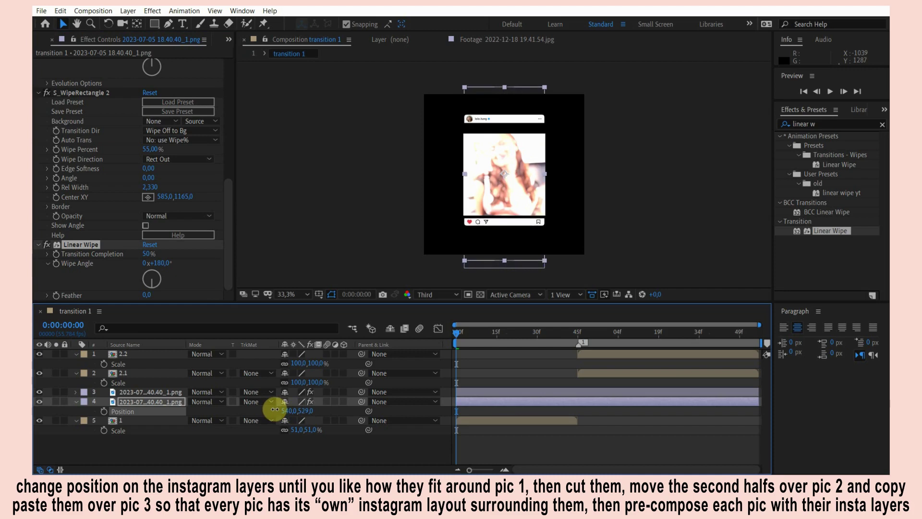
# Set picture 1 to 50% scale and fine-tune the second overlay half to 540,527
pyautogui.click(310, 430)
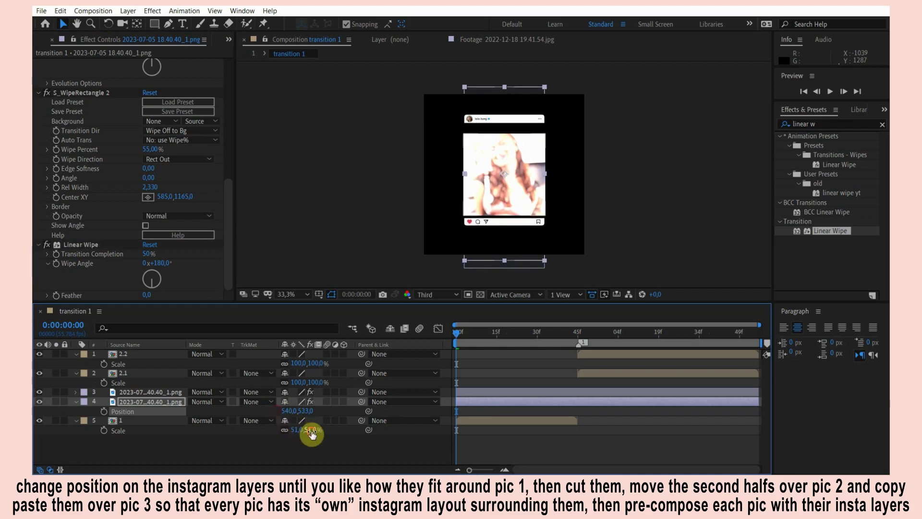
pyautogui.press('Return')
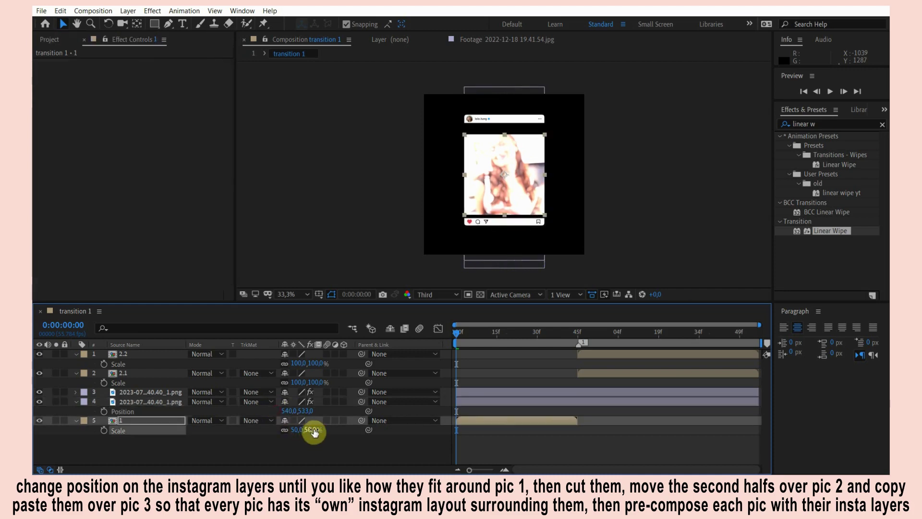
pyautogui.click(307, 411)
pyautogui.moveTo(304, 409); pyautogui.dragTo(303, 410)
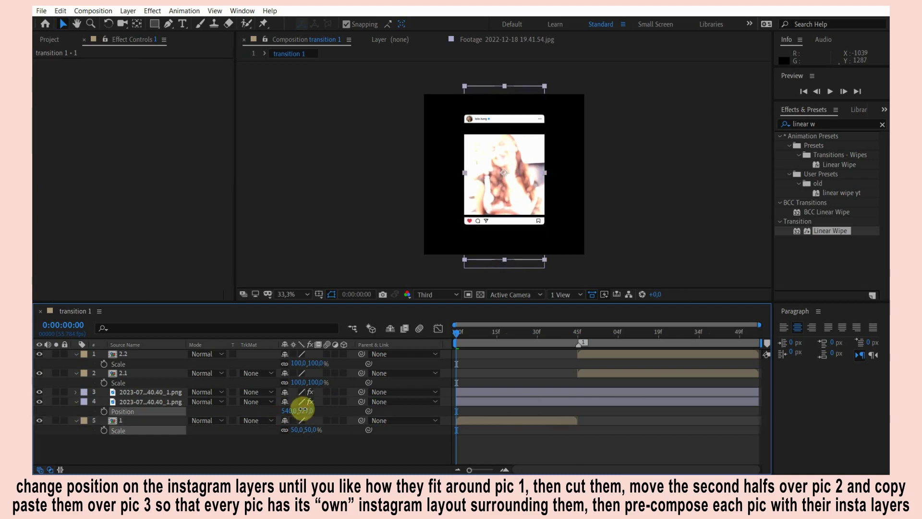
# Move the first overlay half down to 540,647 and save the project
pyautogui.click(178, 392)
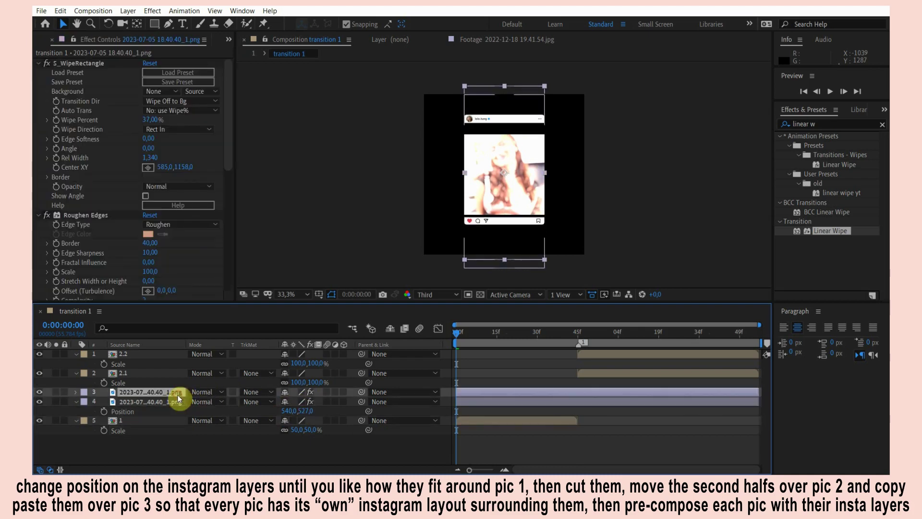
pyautogui.press('p')
pyautogui.moveTo(305, 401); pyautogui.dragTo(343, 402)
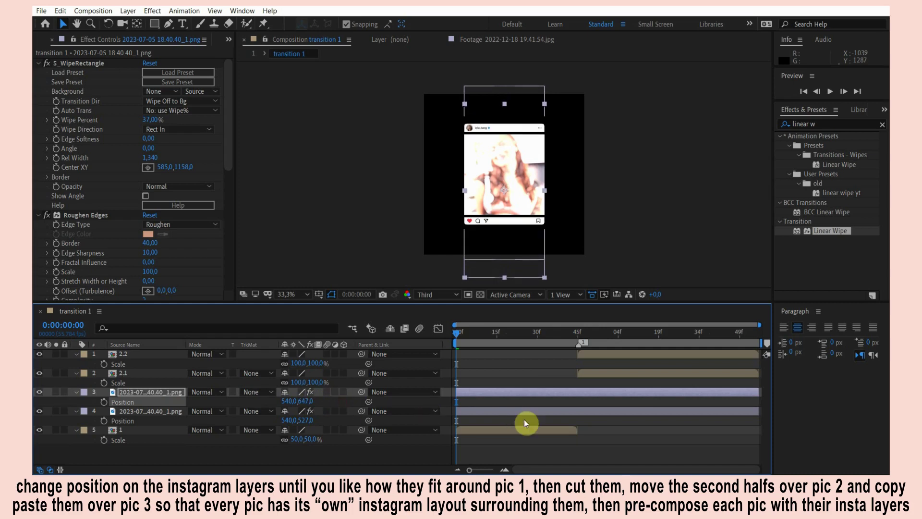
pyautogui.click(522, 454)
pyautogui.hotkey('ctrl', 's')
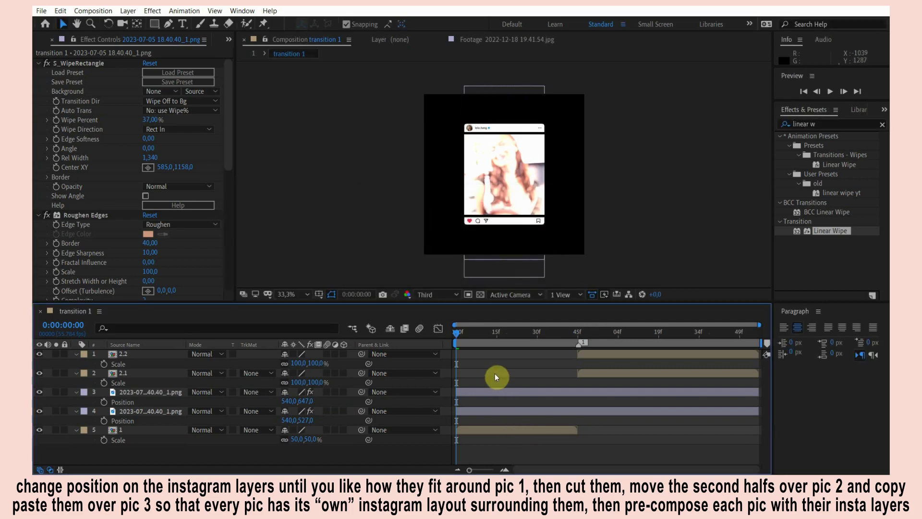
pyautogui.press('u')
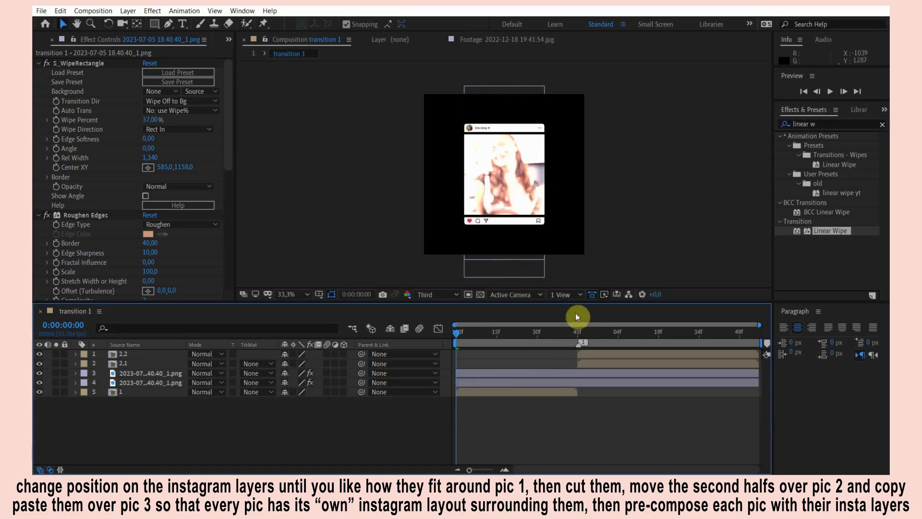
# Split the overlay halves at frame 45, placing copies above pictures 2.1 and 2.2
pyautogui.click(578, 332)
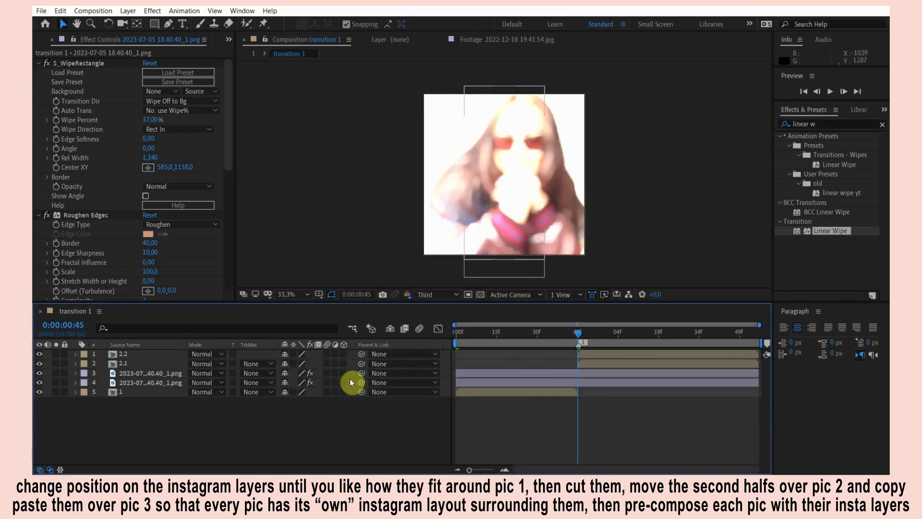
pyautogui.moveTo(351, 373); pyautogui.dragTo(355, 385)
pyautogui.hotkey('ctrl', 'shift', 'd')
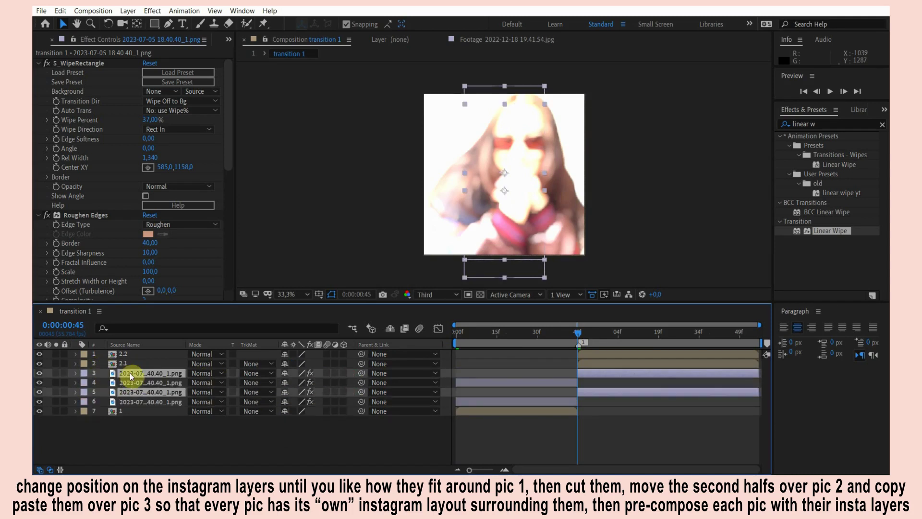
pyautogui.moveTo(131, 363); pyautogui.dragTo(128, 362)
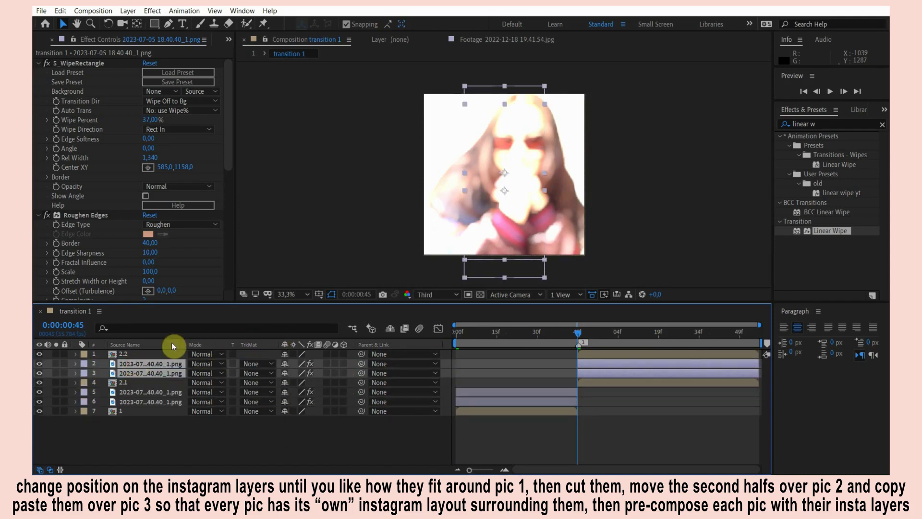
pyautogui.hotkey('ctrl', 'c')
pyautogui.click(599, 354)
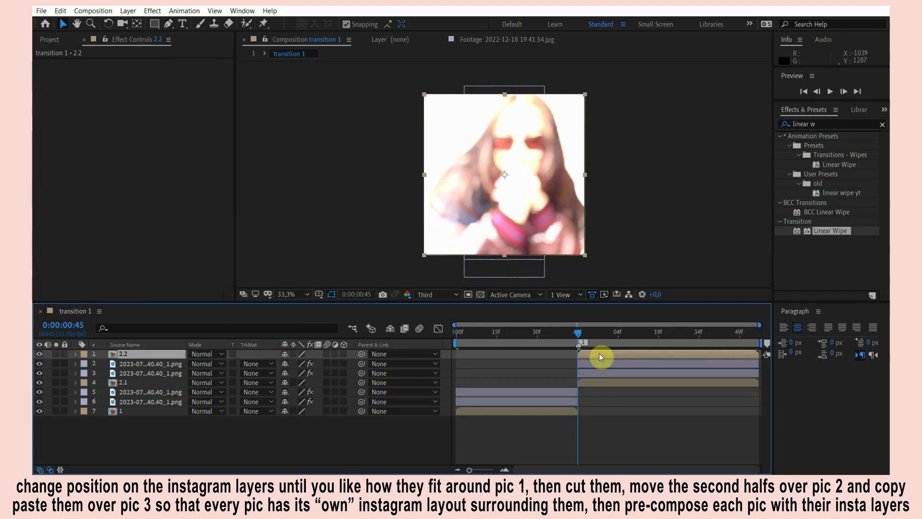
pyautogui.hotkey('ctrl', 'v')
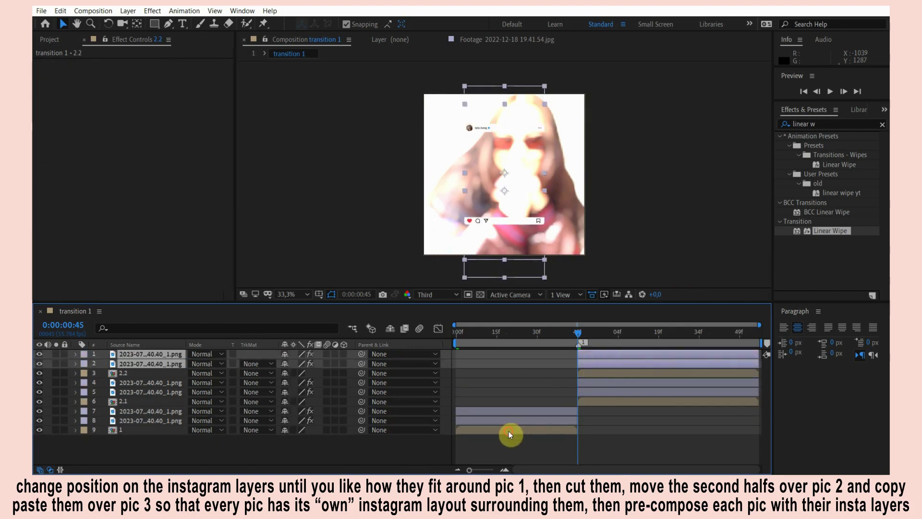
# Set pictures 2.1 and 2.2 to 50% scale
pyautogui.click(510, 432)
pyautogui.click(607, 402)
pyautogui.press('s')
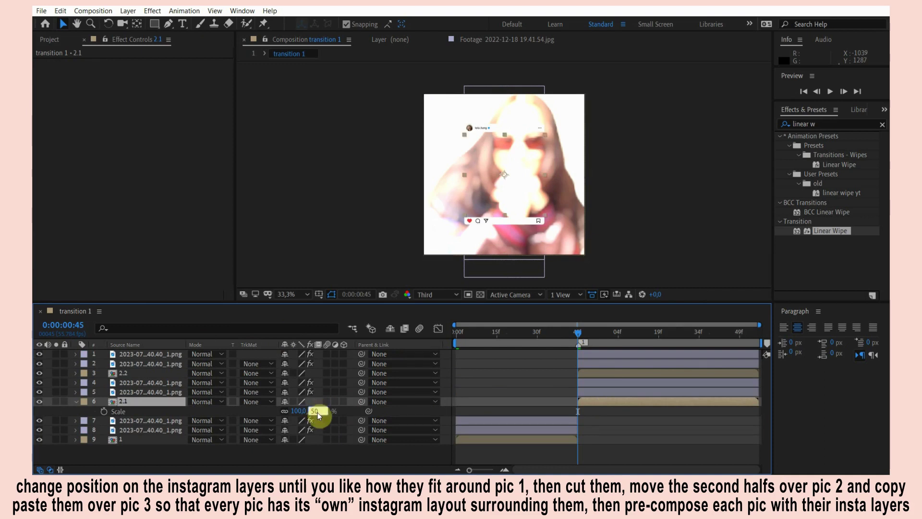
pyautogui.press('Return')
pyautogui.click(625, 373)
pyautogui.press('s')
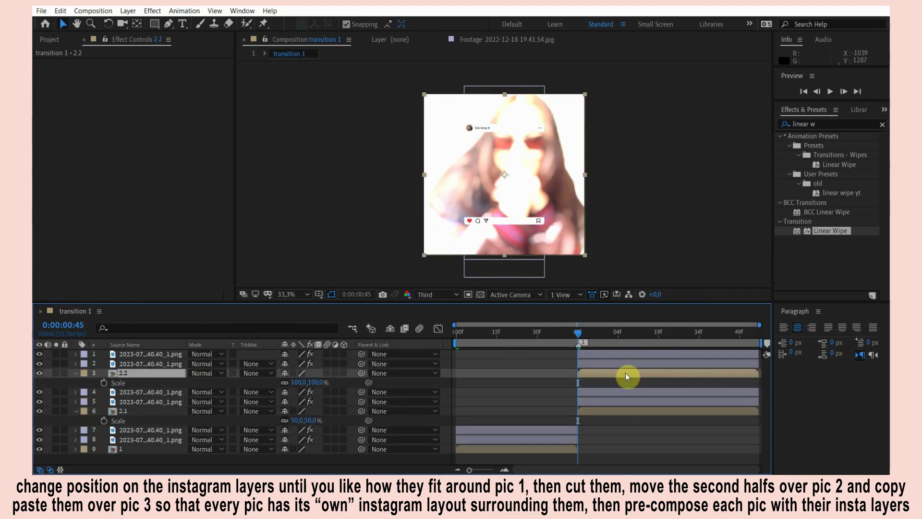
pyautogui.click(319, 381)
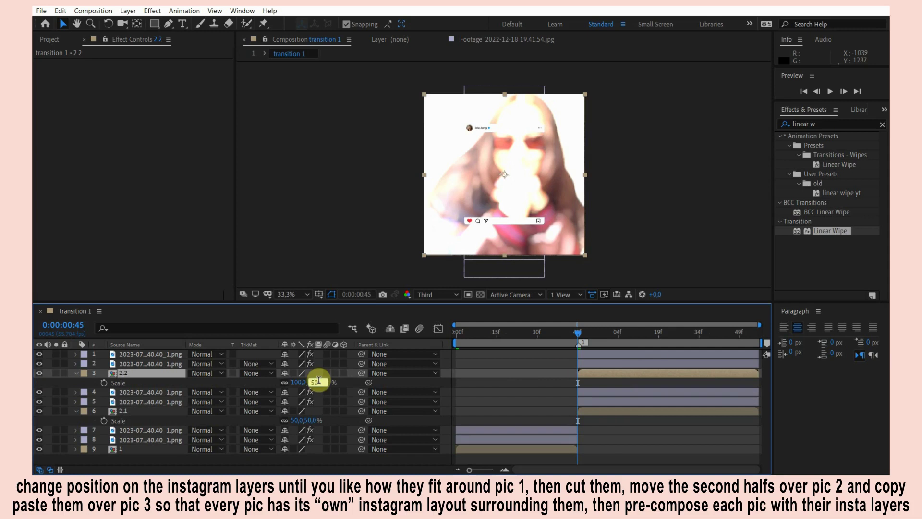
pyautogui.write('50')
pyautogui.press('Return')
pyautogui.click(519, 368)
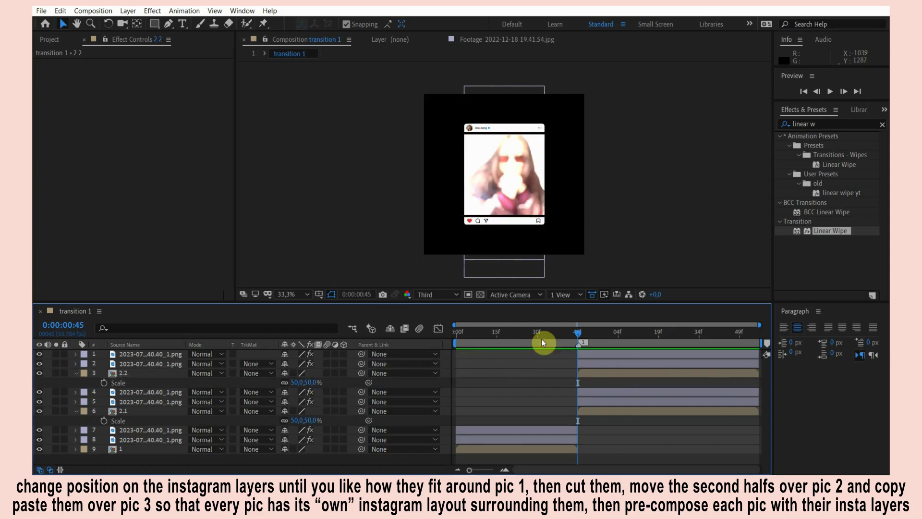
pyautogui.moveTo(350, 355); pyautogui.dragTo(353, 379)
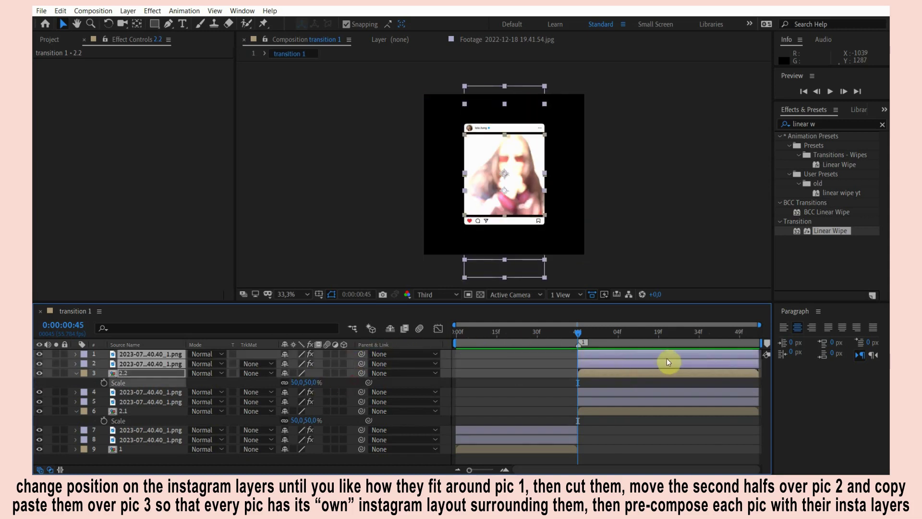
# Pre-compose pictures 2.2 and 2.1 with their overlay halves into precomps 2.2 and 2.1
pyautogui.hotkey('ctrl', 'shift', 'c')
pyautogui.write('2.2')
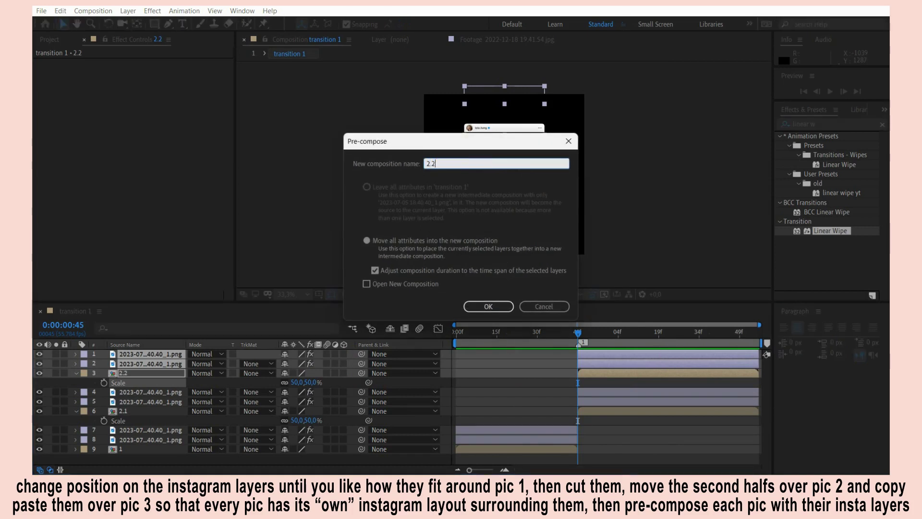
pyautogui.press('Return')
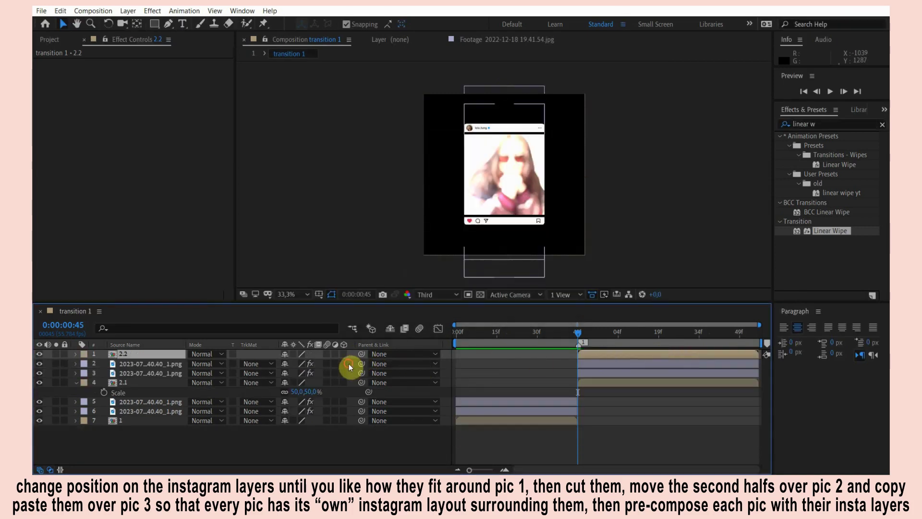
pyautogui.moveTo(350, 367); pyautogui.dragTo(359, 391)
pyautogui.hotkey('ctrl', 'shift', 'c')
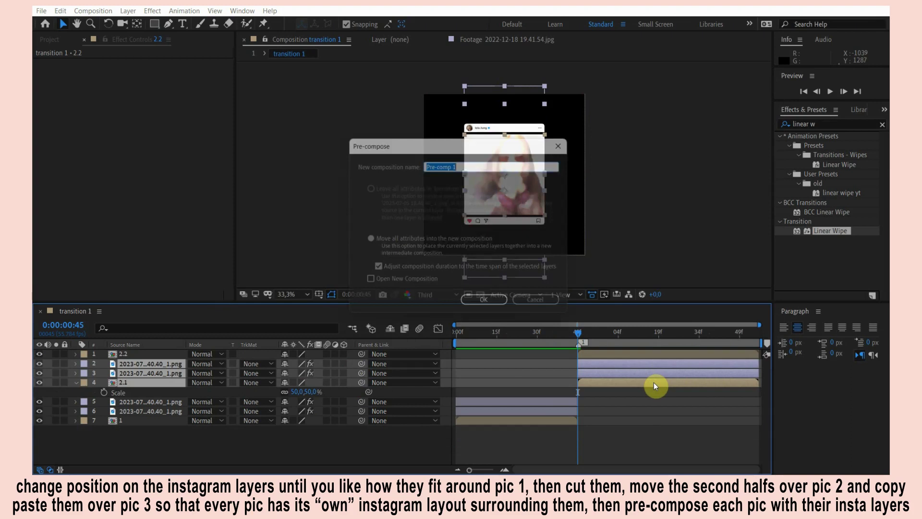
pyautogui.write('2.1')
pyautogui.press('Return')
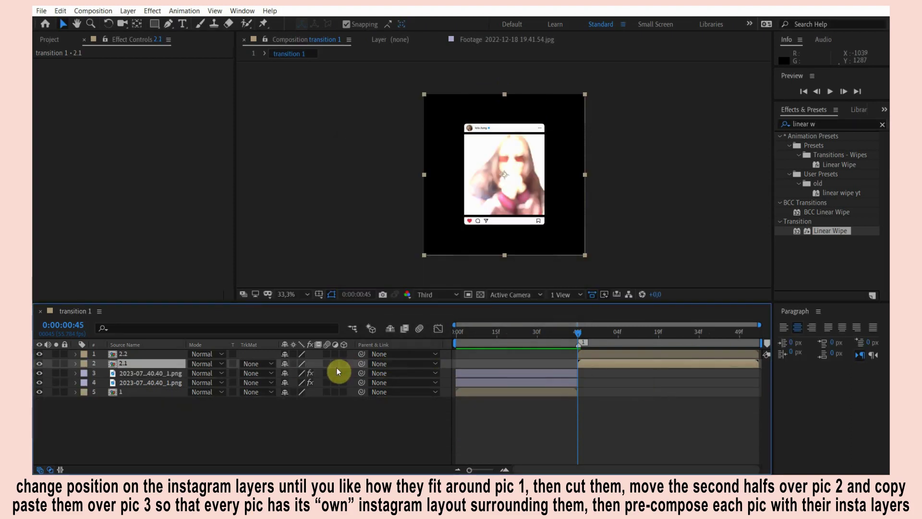
# Pre-compose picture 1 with its halves as precomp 1 and enable motion blur on all three
pyautogui.moveTo(350, 372); pyautogui.dragTo(355, 402)
pyautogui.rightClick(496, 388)
pyautogui.hotkey('ctrl', 'shift', 'c')
pyautogui.write('1')
pyautogui.press('Return')
pyautogui.moveTo(327, 354)
pyautogui.mouseDown()
pyautogui.moveTo(327, 374)
pyautogui.moveTo(344, 374)
pyautogui.mouseUp()
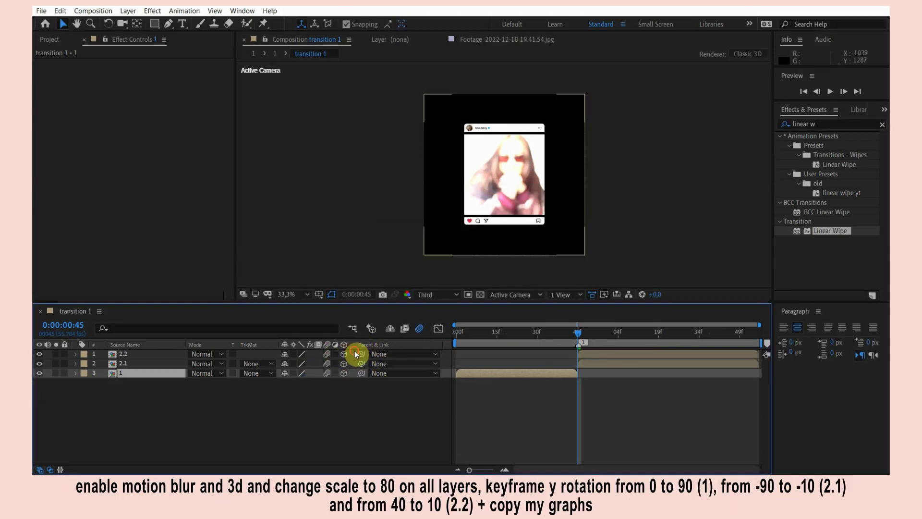
# Scale precomps 2.2, 2.1 and 1 together down to 80%
pyautogui.hotkey('ctrl', 'a')
pyautogui.press('s')
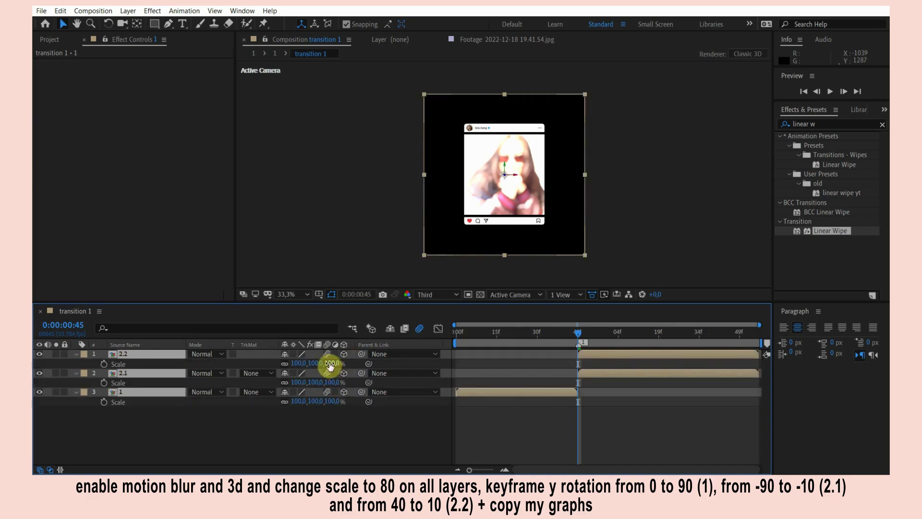
pyautogui.click(323, 359)
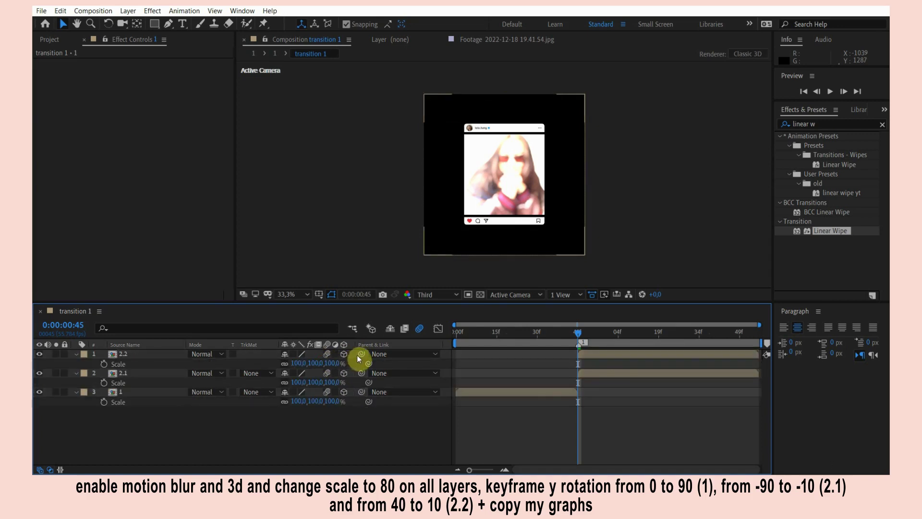
pyautogui.hotkey('ctrl', 'a')
pyautogui.moveTo(328, 400); pyautogui.dragTo(320, 401)
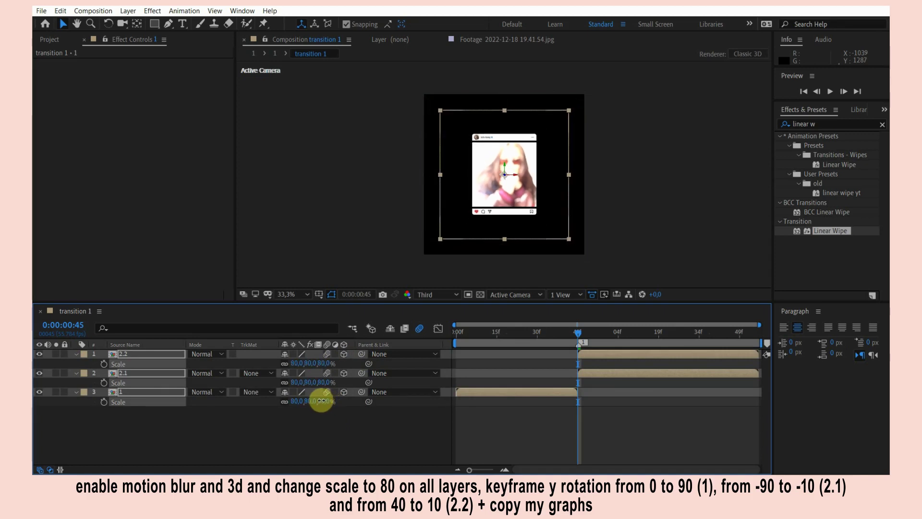
pyautogui.click(544, 456)
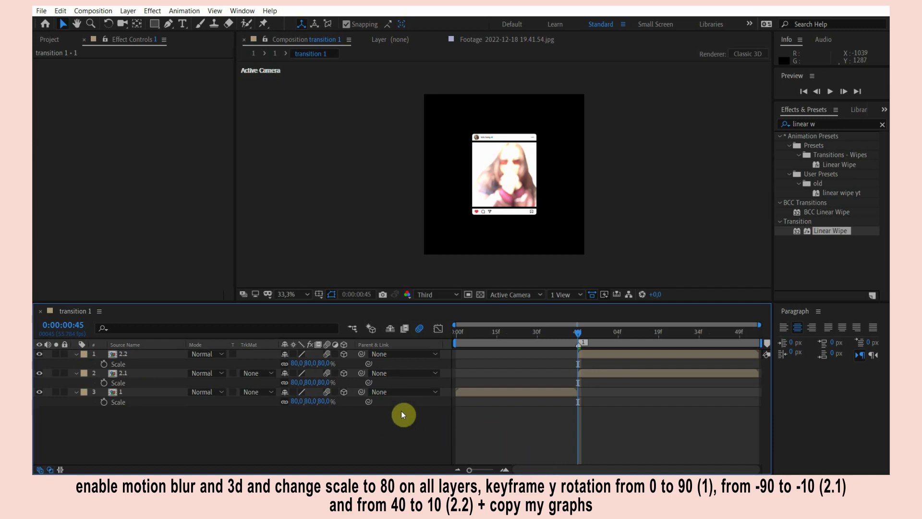
pyautogui.press('s')
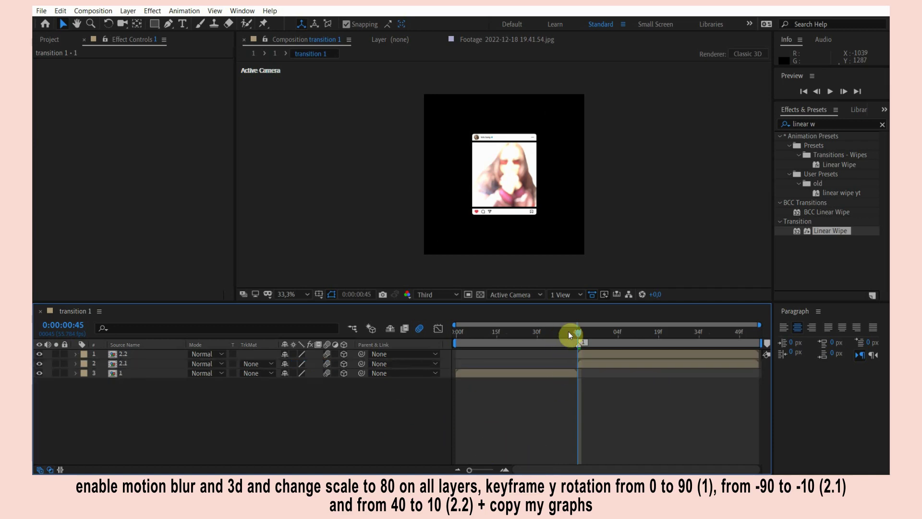
pyautogui.click(530, 375)
# Key layer 1's Y Rotation at 0° on frame 0 and 90° at frame 45
pyautogui.press('r')
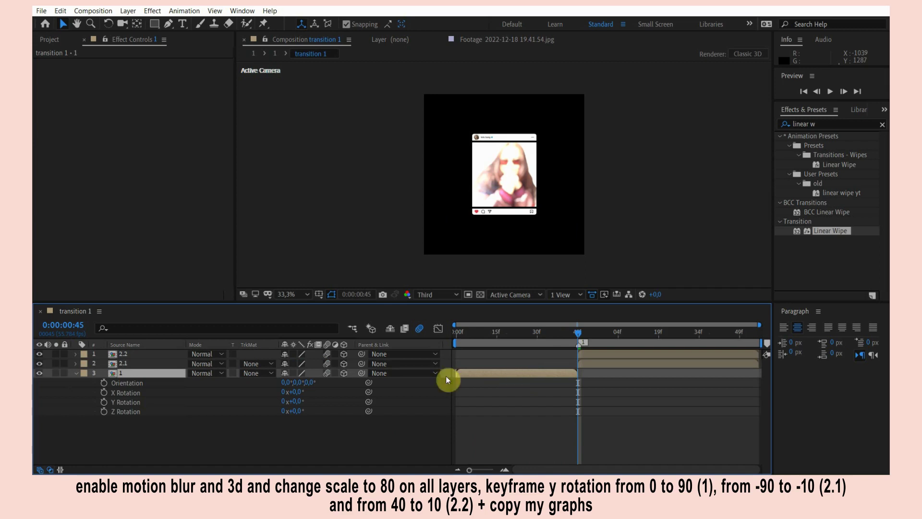
pyautogui.click(104, 402)
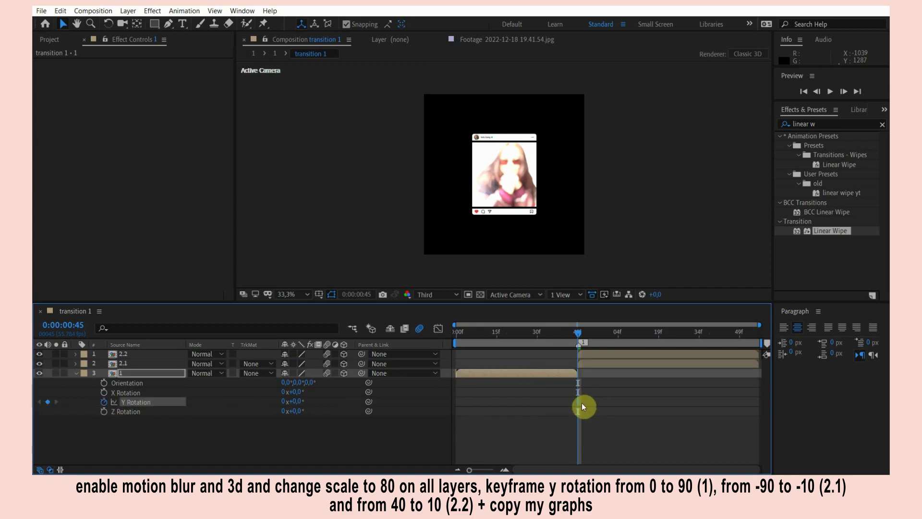
pyautogui.moveTo(578, 401); pyautogui.dragTo(456, 402)
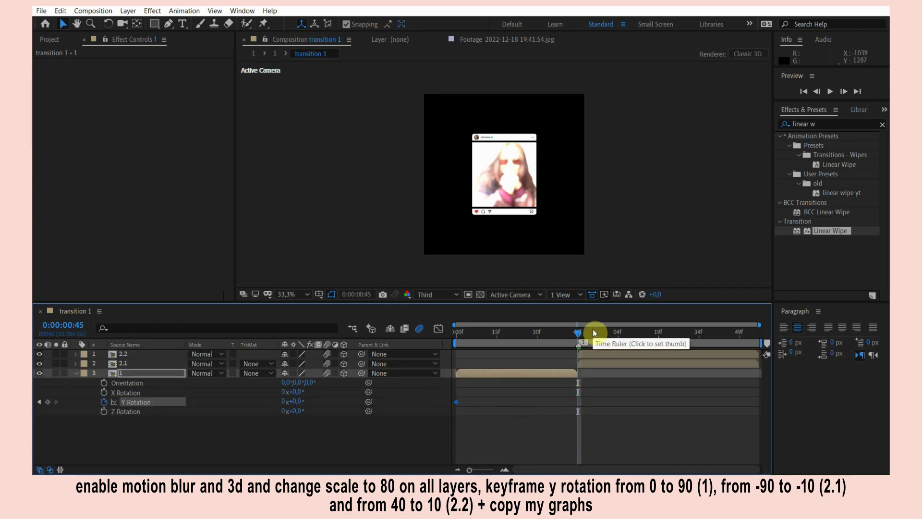
pyautogui.moveTo(582, 332); pyautogui.dragTo(575, 332)
pyautogui.moveTo(302, 401); pyautogui.dragTo(254, 400)
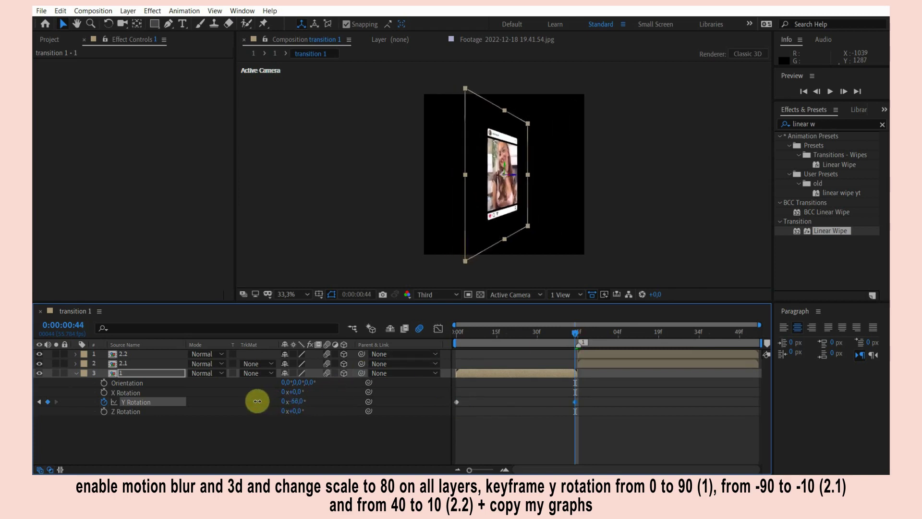
pyautogui.moveTo(255, 400); pyautogui.dragTo(242, 399)
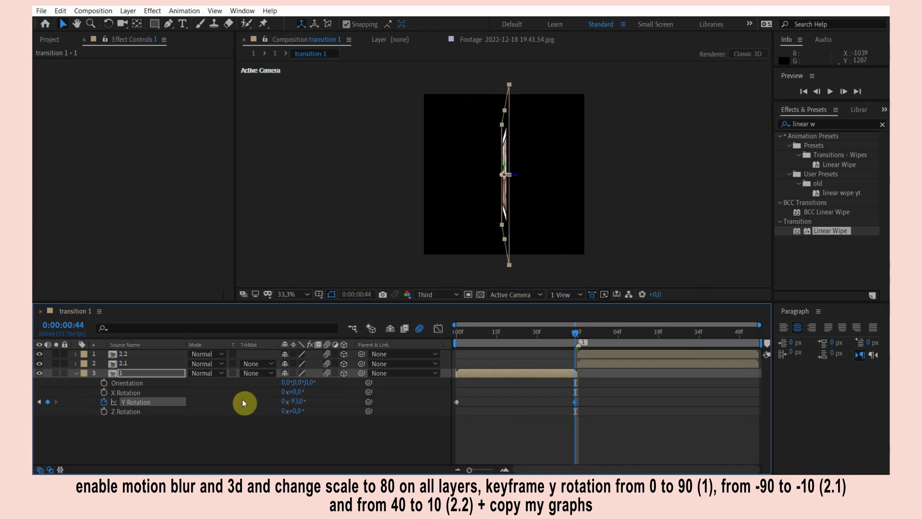
pyautogui.moveTo(577, 403); pyautogui.dragTo(579, 403)
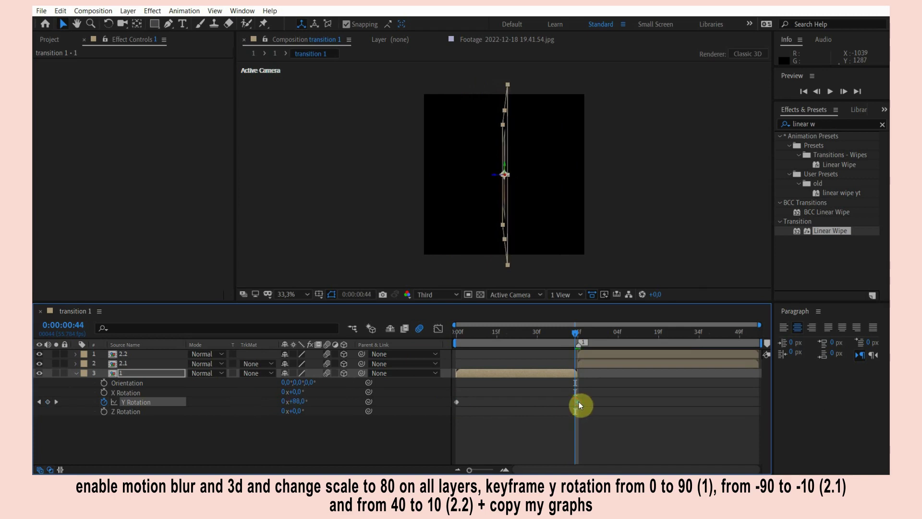
# Easy Ease the Y Rotation keys and drag the first handle right for a long slow start
pyautogui.click(439, 329)
pyautogui.click(524, 394)
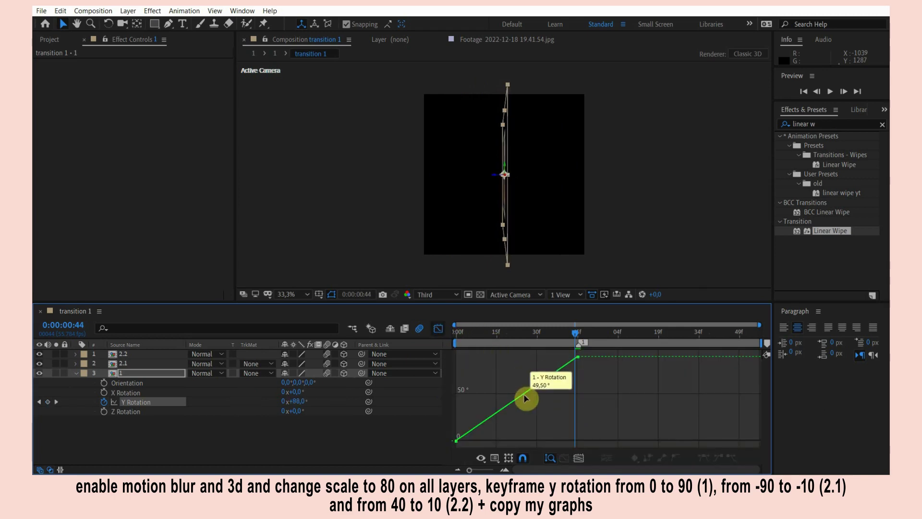
pyautogui.click(701, 459)
pyautogui.moveTo(539, 360); pyautogui.dragTo(563, 408)
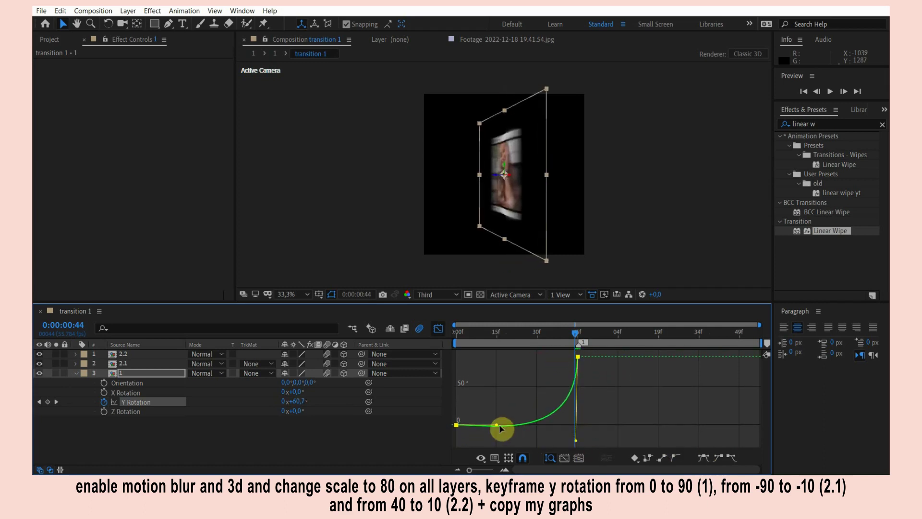
pyautogui.moveTo(497, 440); pyautogui.dragTo(560, 425)
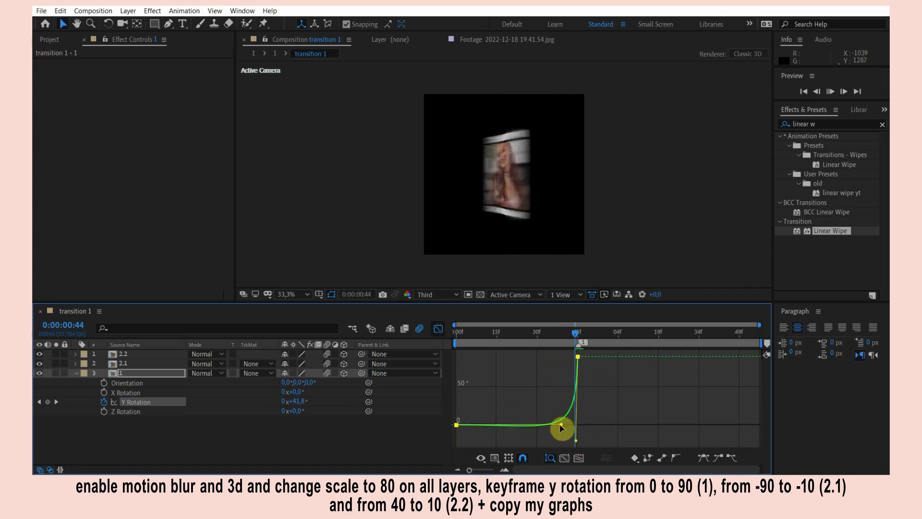
pyautogui.press('space')
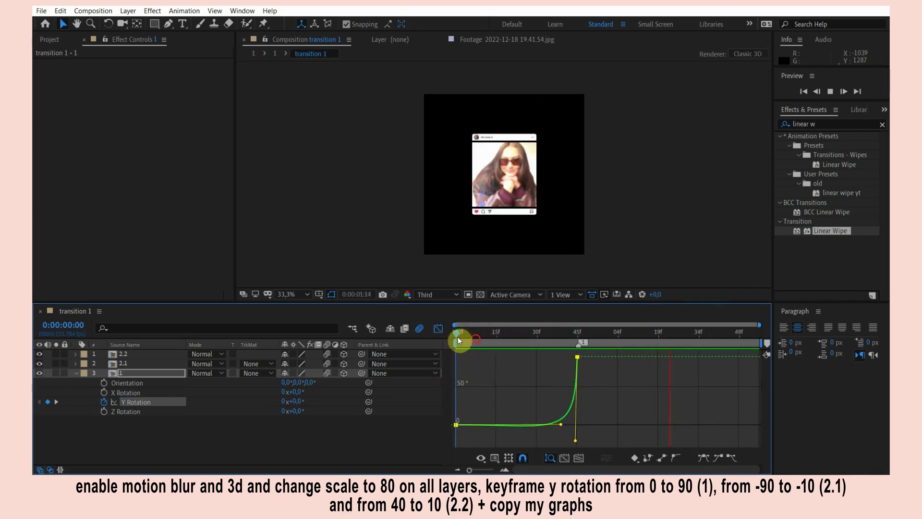
pyautogui.press('space')
pyautogui.moveTo(562, 425); pyautogui.dragTo(546, 431)
pyautogui.press('space')
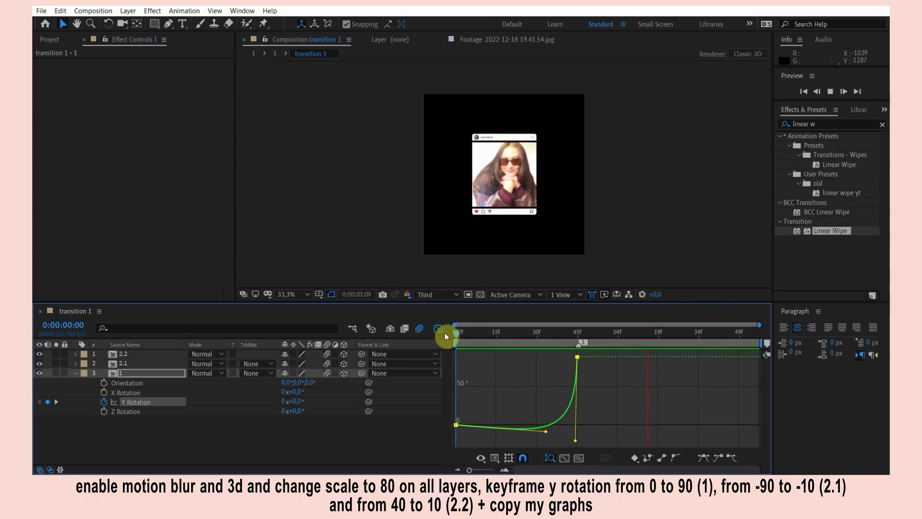
pyautogui.click(438, 329)
pyautogui.click(579, 336)
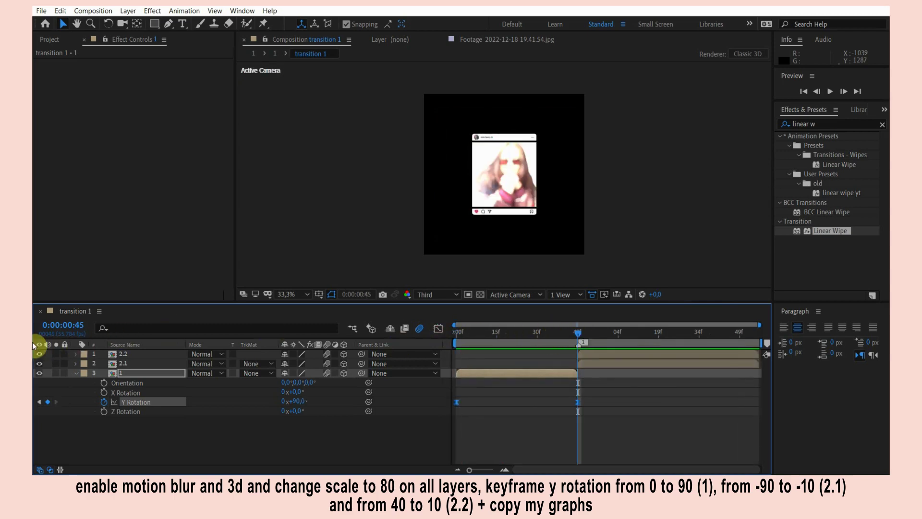
# Hide layer 2.2 and key layer 2.1's Y Rotation at -10° at the timeline end
pyautogui.click(41, 356)
pyautogui.click(159, 364)
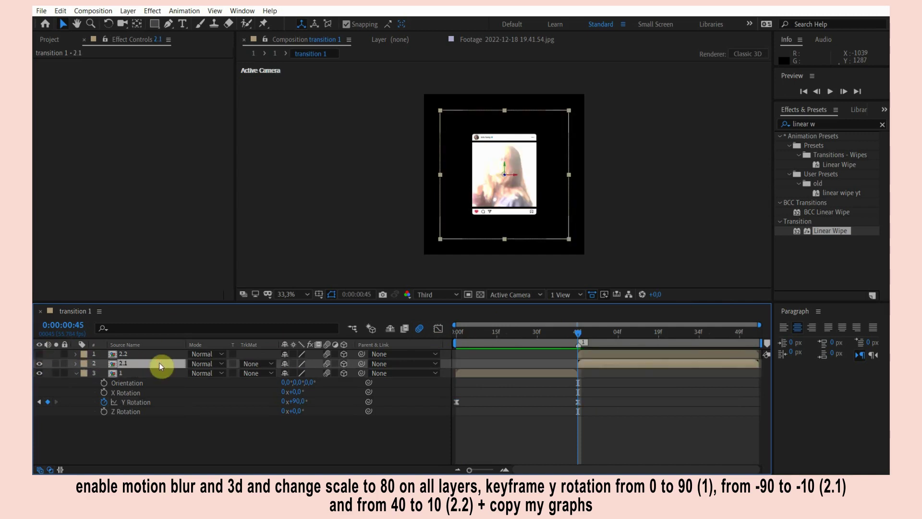
pyautogui.press('r')
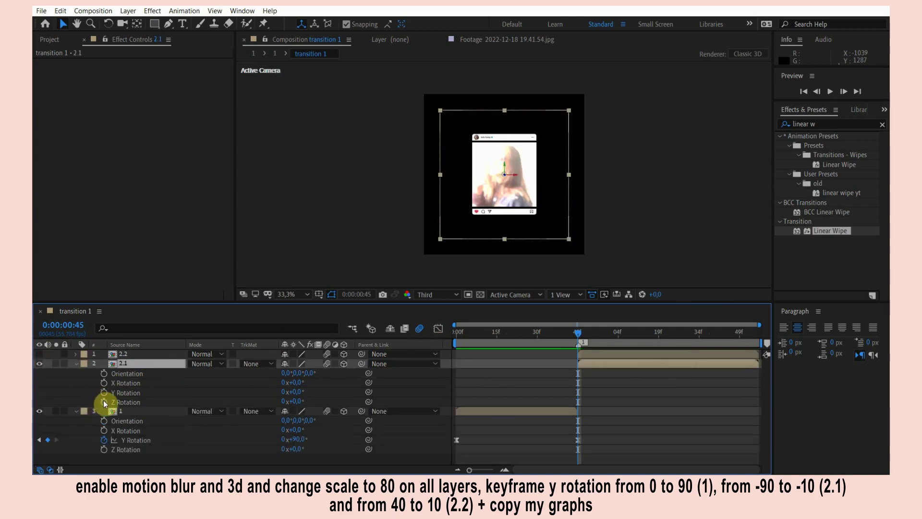
pyautogui.click(104, 393)
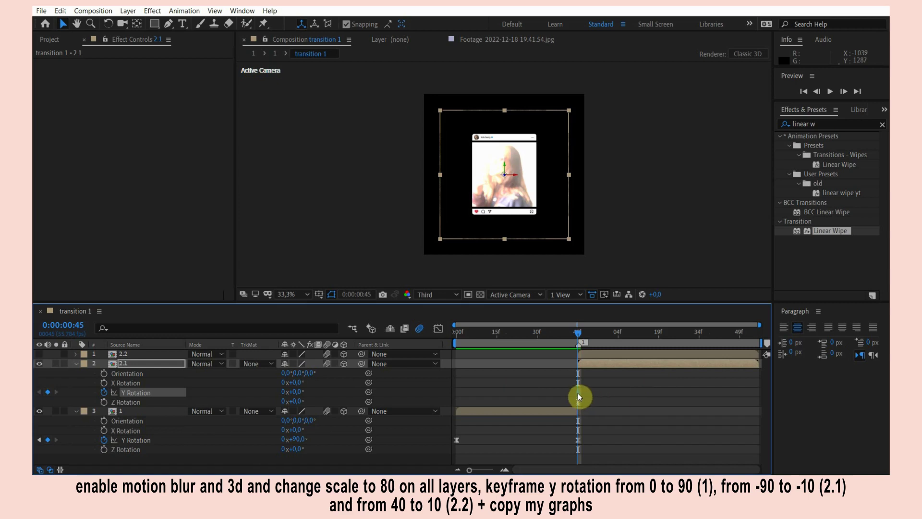
pyautogui.moveTo(294, 392); pyautogui.dragTo(288, 391)
pyautogui.click(294, 391)
pyautogui.write('-10')
pyautogui.press('Return')
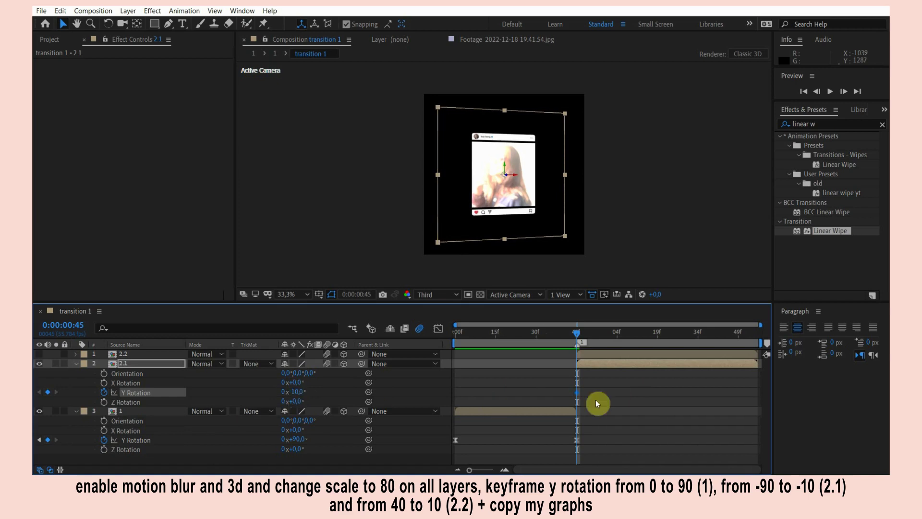
pyautogui.moveTo(577, 396); pyautogui.dragTo(757, 399)
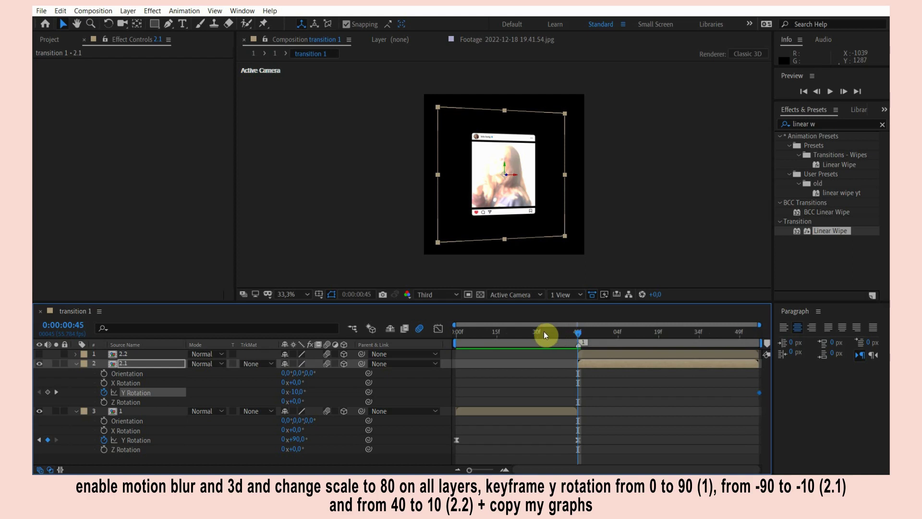
pyautogui.moveTo(557, 333); pyautogui.dragTo(580, 333)
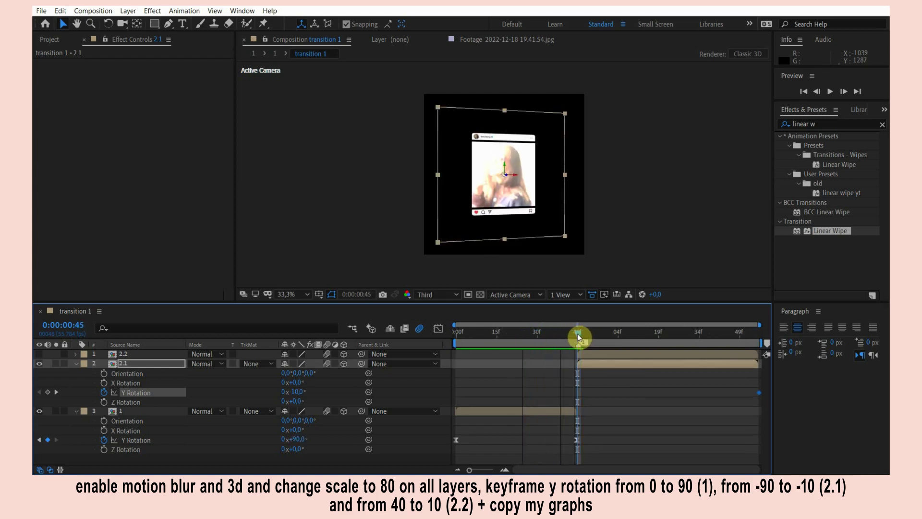
# Key -90° at frame 45, Easy Ease both keys, and pull the first handle up for a fast start
pyautogui.moveTo(301, 391)
pyautogui.mouseDown()
pyautogui.moveTo(250, 392)
pyautogui.moveTo(262, 392)
pyautogui.mouseUp()
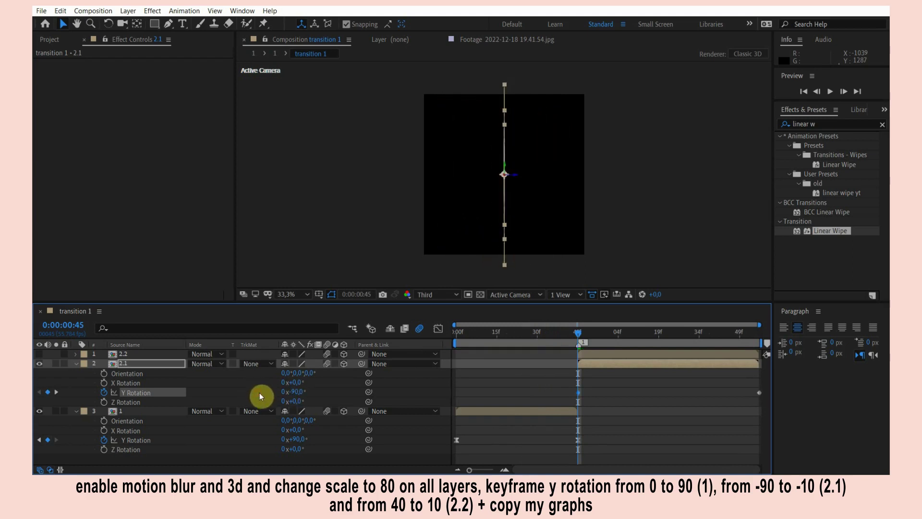
pyautogui.click(438, 329)
pyautogui.click(666, 399)
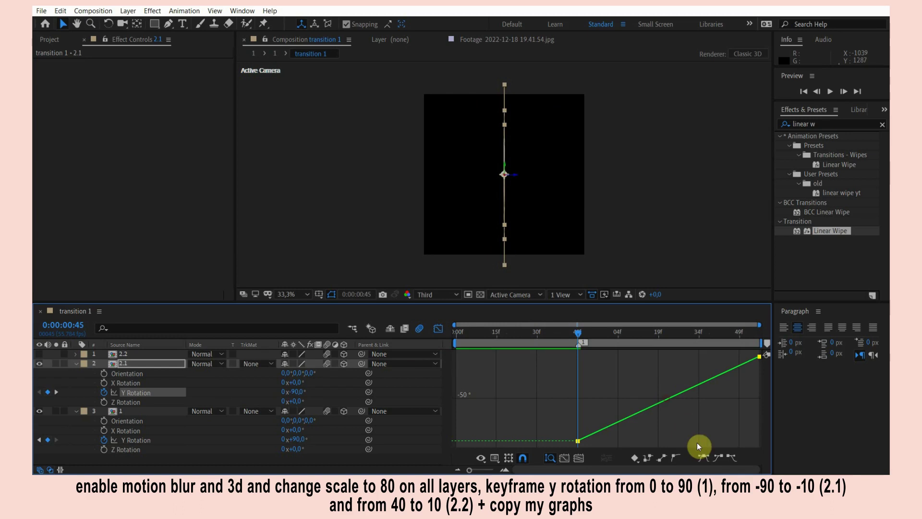
pyautogui.click(703, 458)
pyautogui.moveTo(640, 442); pyautogui.dragTo(565, 345)
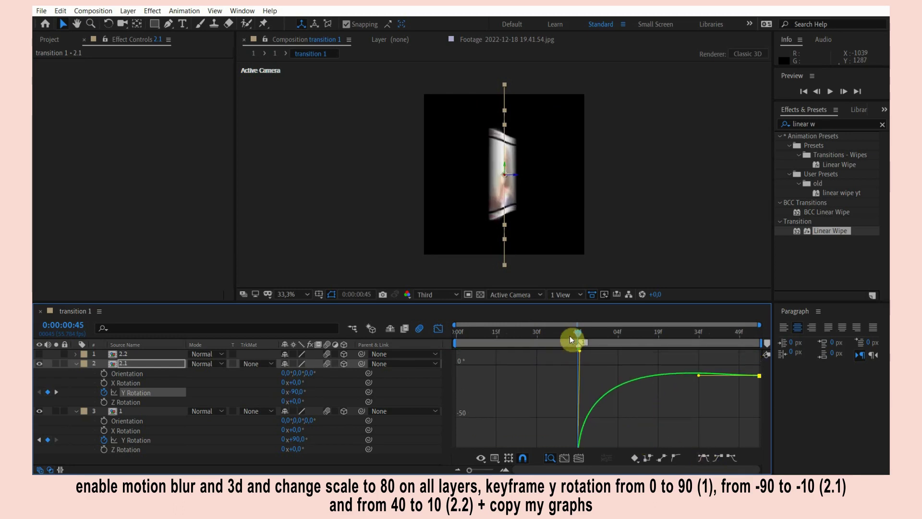
pyautogui.press('space')
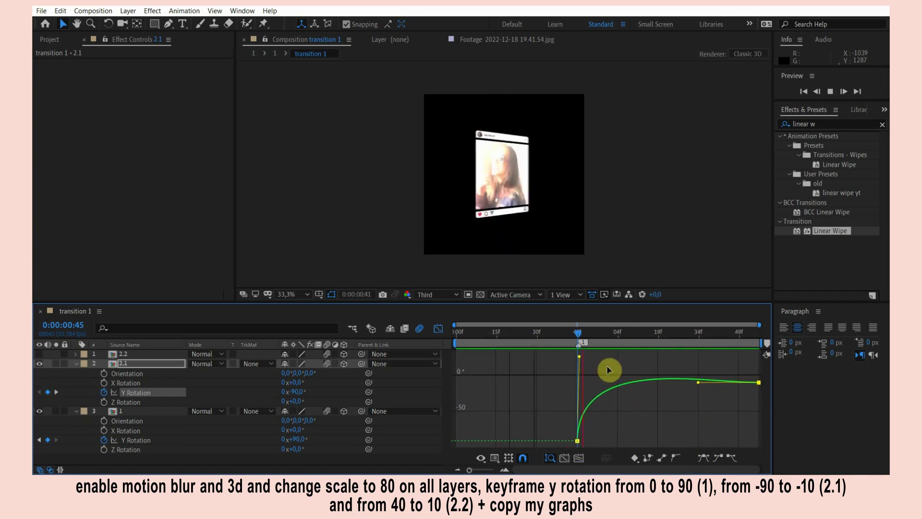
pyautogui.hotkey('shift', 'F3')
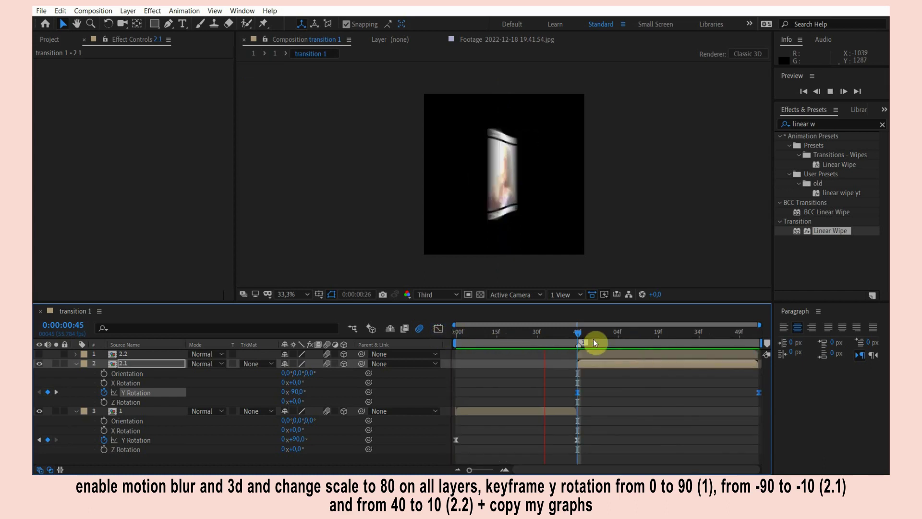
pyautogui.press('space')
pyautogui.press('pagedown')
pyautogui.click(584, 352)
pyautogui.press('r')
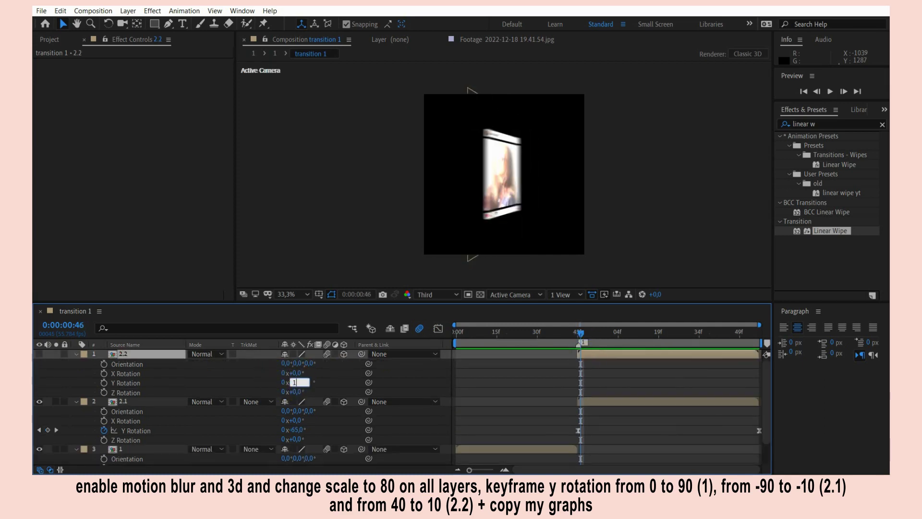
# Key layer 2.2's Y Rotation at 10° at 2 seconds and 40° at frame 45
pyautogui.moveTo(302, 378); pyautogui.dragTo(298, 380)
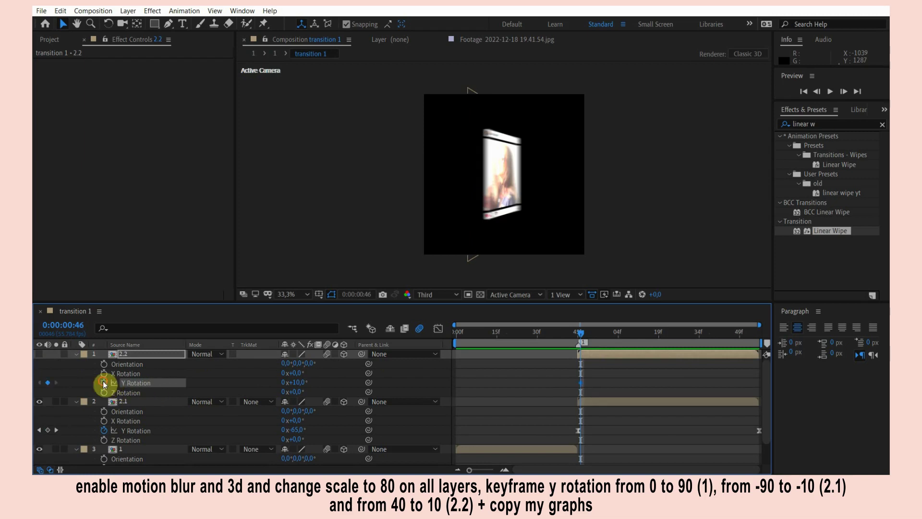
pyautogui.moveTo(580, 382); pyautogui.dragTo(758, 385)
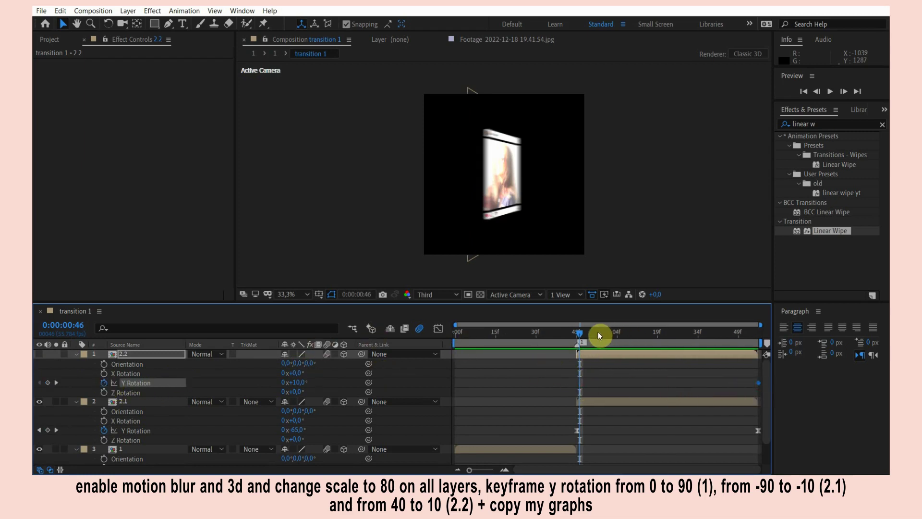
pyautogui.moveTo(579, 336); pyautogui.dragTo(556, 339)
pyautogui.click(299, 384)
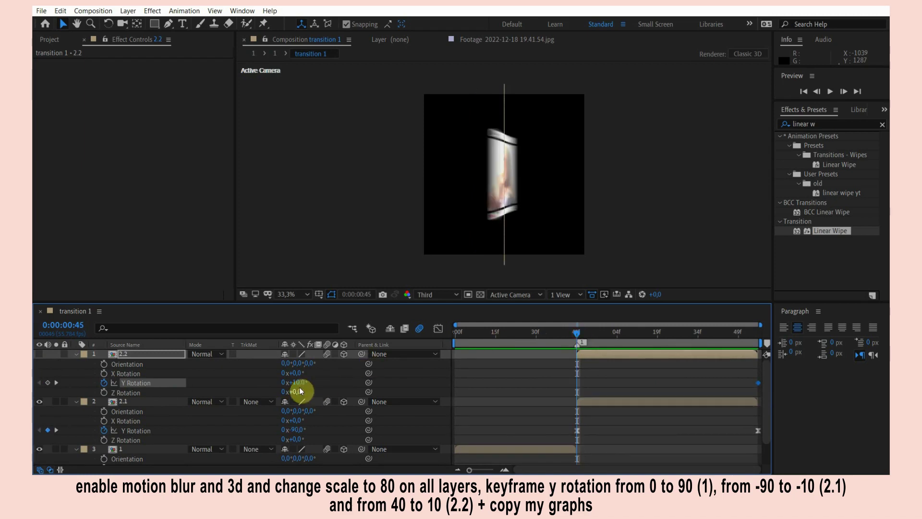
pyautogui.write('50')
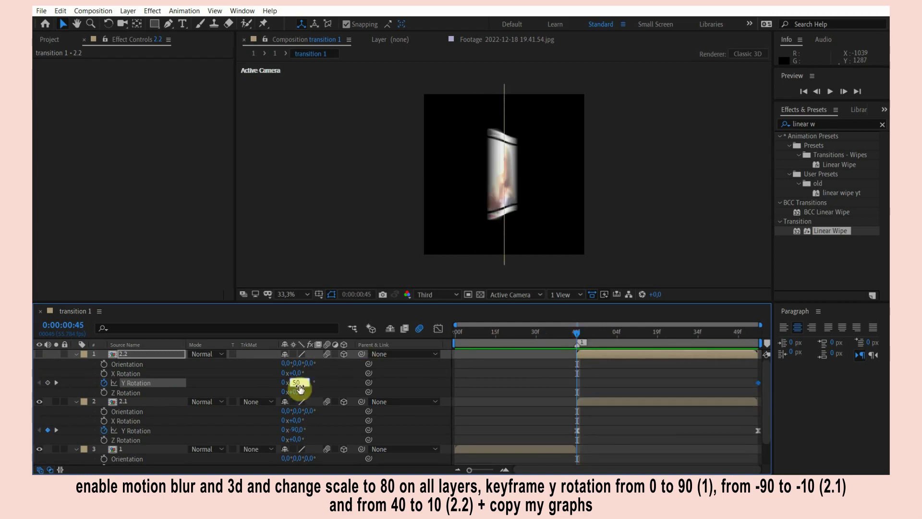
pyautogui.click(299, 382)
pyautogui.write('40')
pyautogui.press('Return')
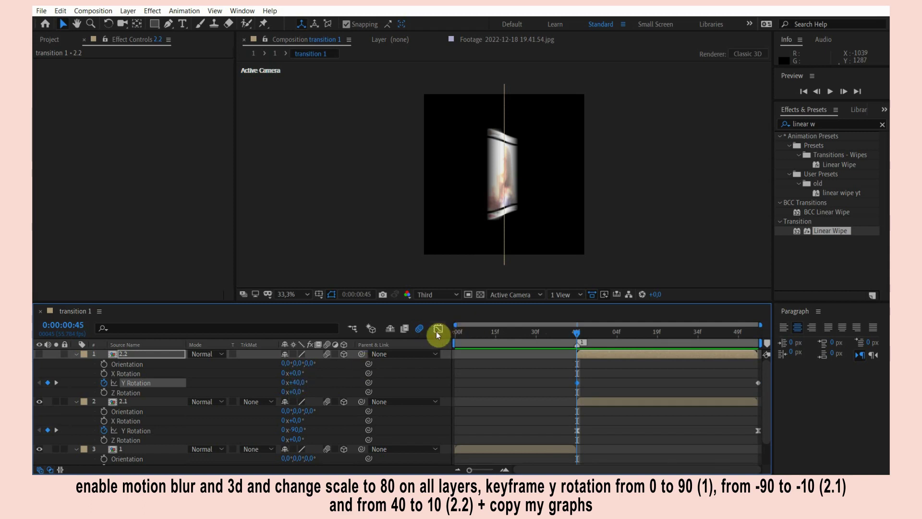
# Easy Ease the keys and reshape the curve to drop fast from 40° and flatten out
pyautogui.click(438, 329)
pyautogui.click(654, 396)
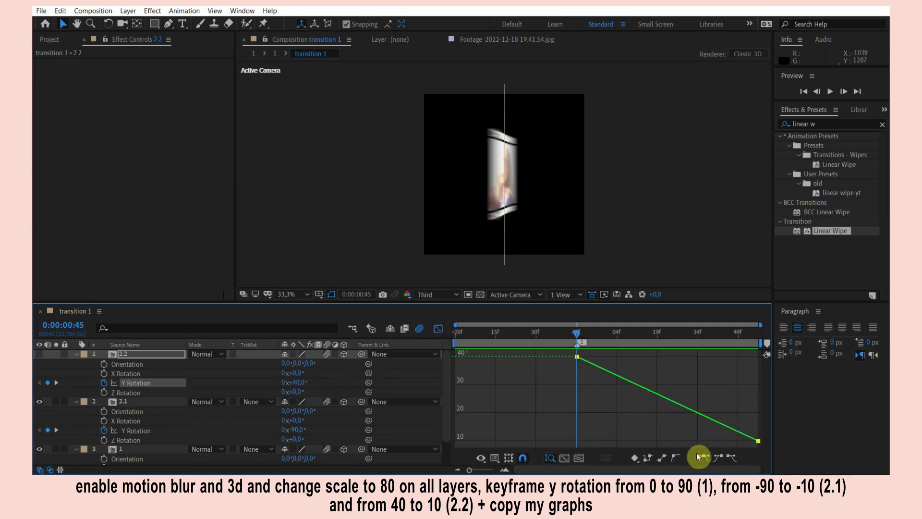
pyautogui.click(702, 456)
pyautogui.moveTo(636, 357); pyautogui.dragTo(571, 444)
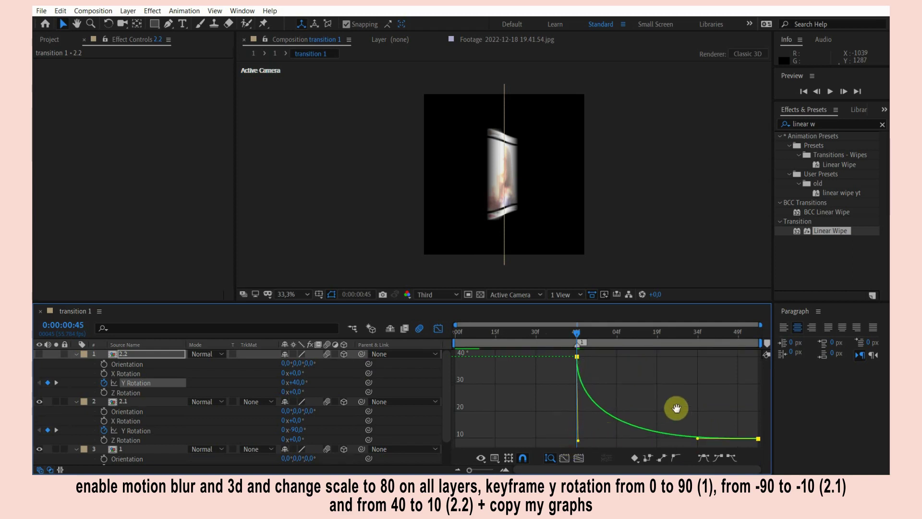
pyautogui.press('space')
pyautogui.moveTo(701, 441); pyautogui.dragTo(621, 445)
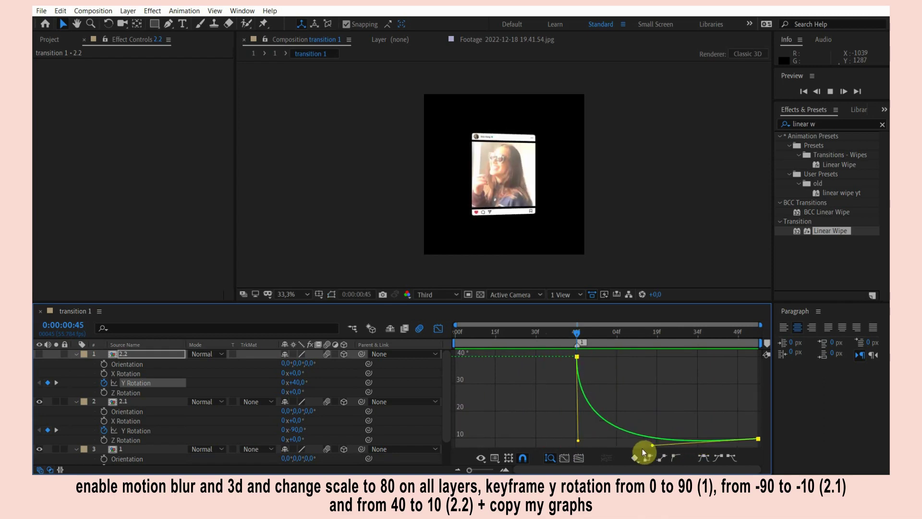
pyautogui.click(578, 336)
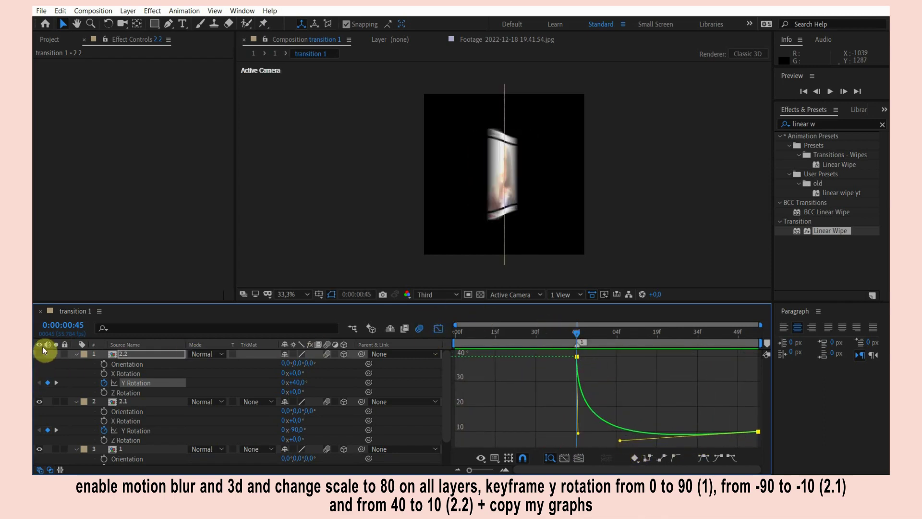
pyautogui.click(82, 354)
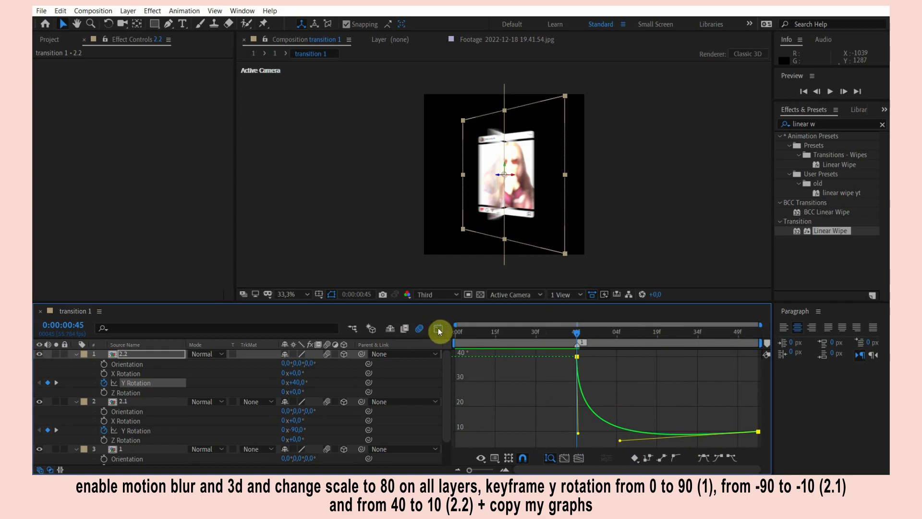
pyautogui.click(438, 329)
pyautogui.click(600, 381)
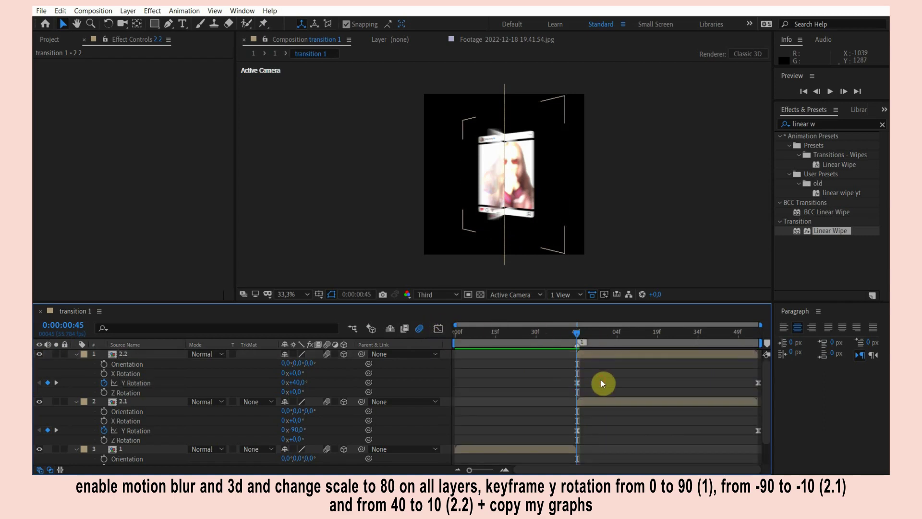
# Turn on motion blur for layer 2.2
pyautogui.press('u')
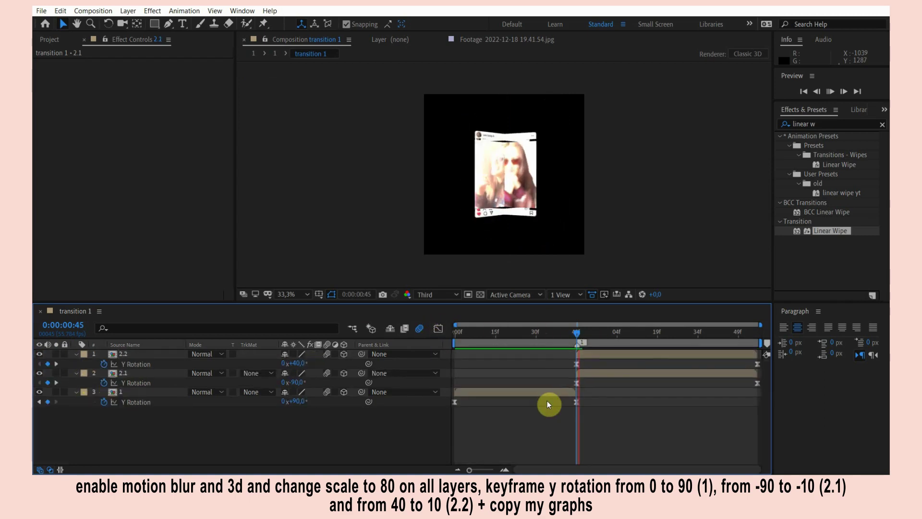
pyautogui.press('u')
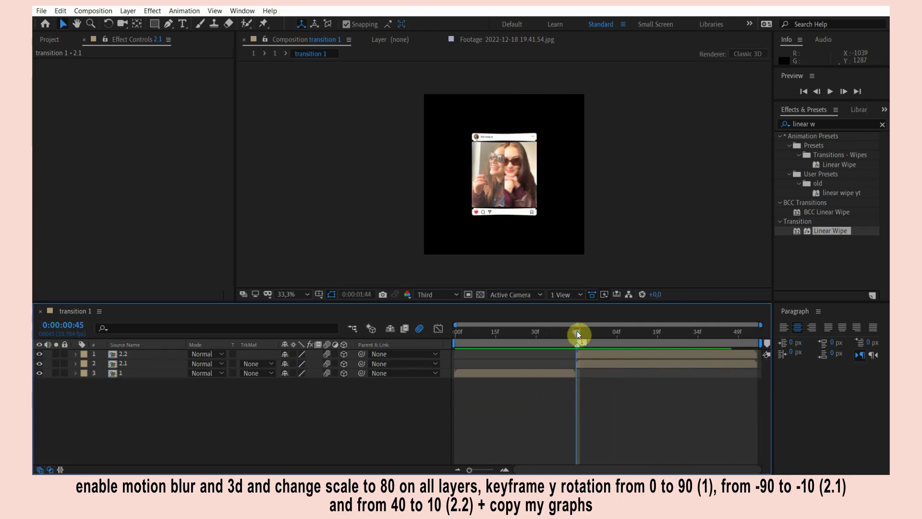
pyautogui.click(578, 330)
pyautogui.click(583, 353)
pyautogui.press('p')
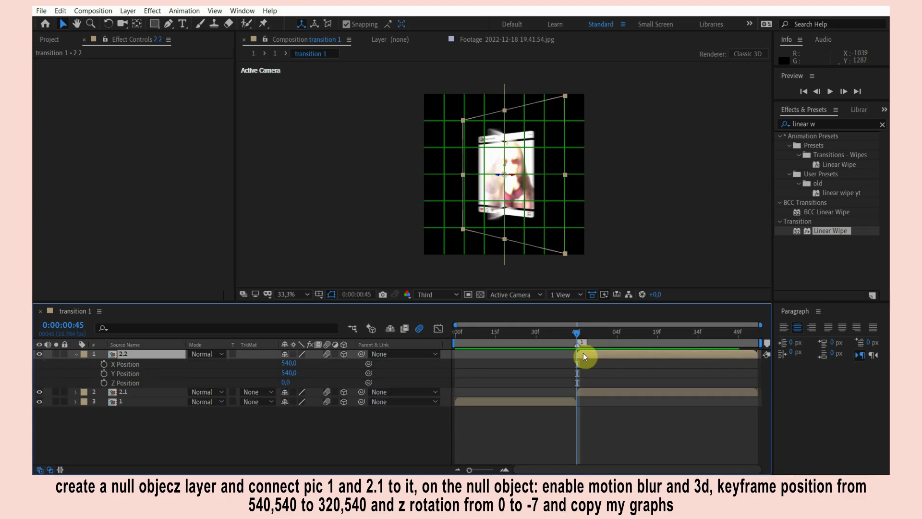
pyautogui.press('p')
pyautogui.click(422, 335)
# Create Null 1 and parent layers 2.1 and 1 to it
pyautogui.click(367, 401)
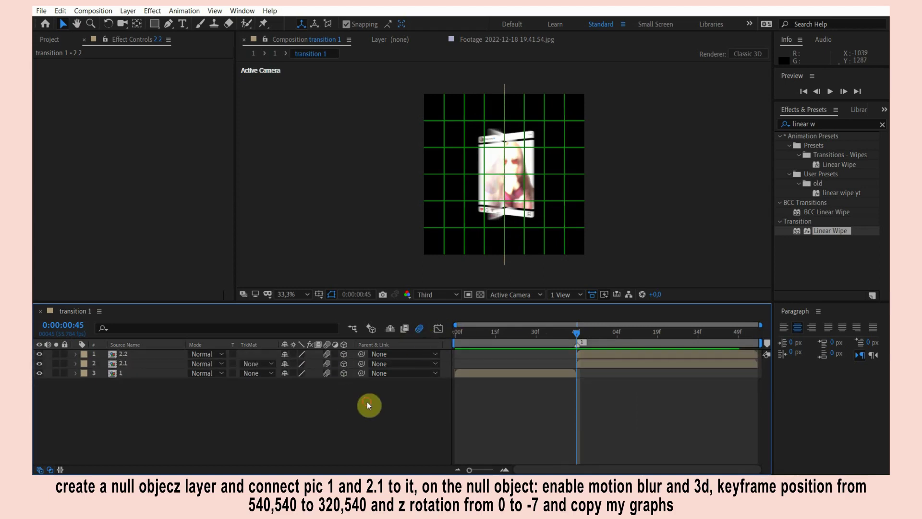
pyautogui.moveTo(351, 363); pyautogui.dragTo(352, 383)
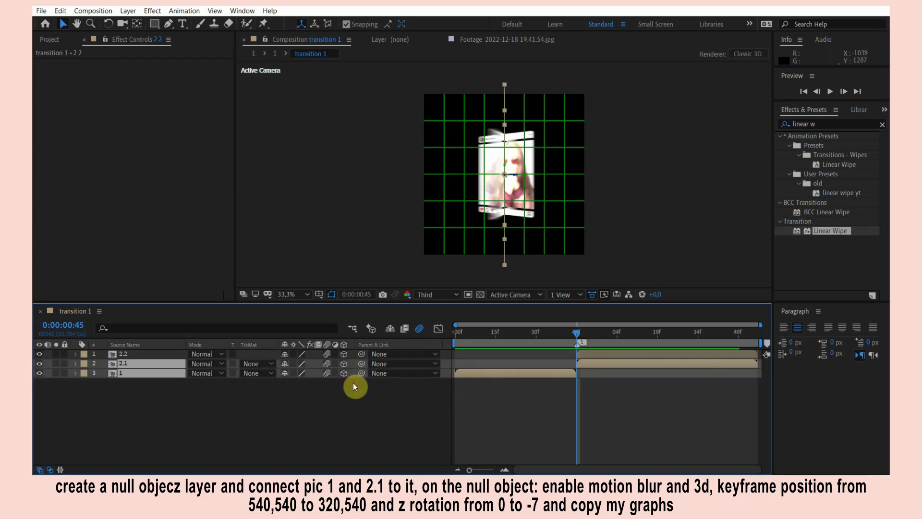
pyautogui.hotkey('ctrl', 'alt', 'shift', 'y')
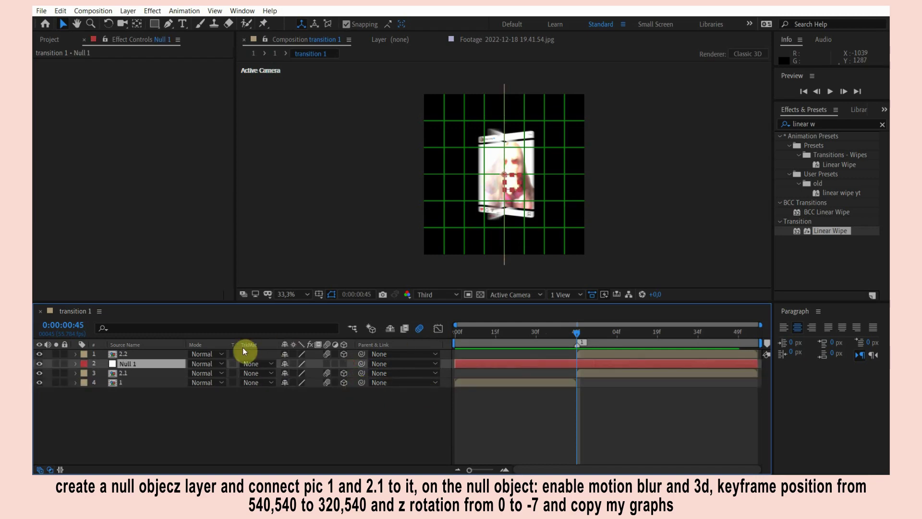
pyautogui.moveTo(355, 370)
pyautogui.mouseDown()
pyautogui.moveTo(350, 389)
pyautogui.moveTo(350, 365)
pyautogui.mouseUp()
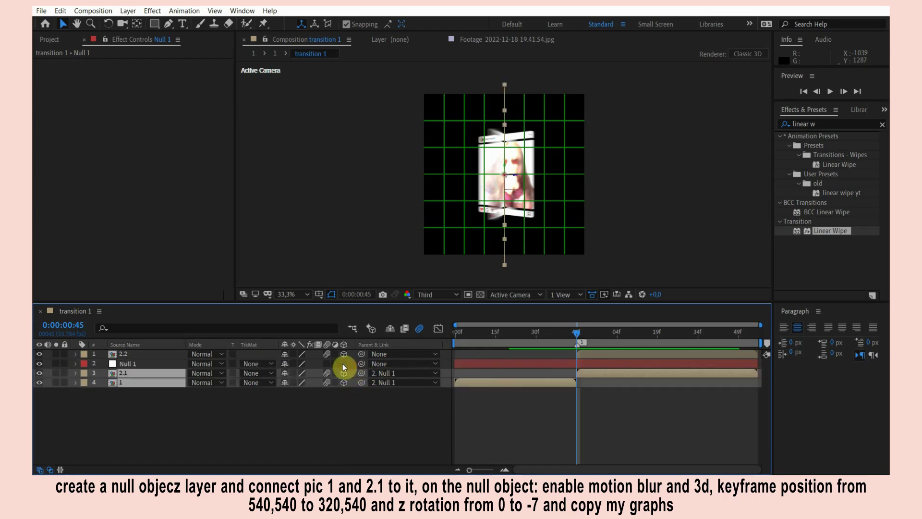
pyautogui.click(568, 364)
pyautogui.press('p')
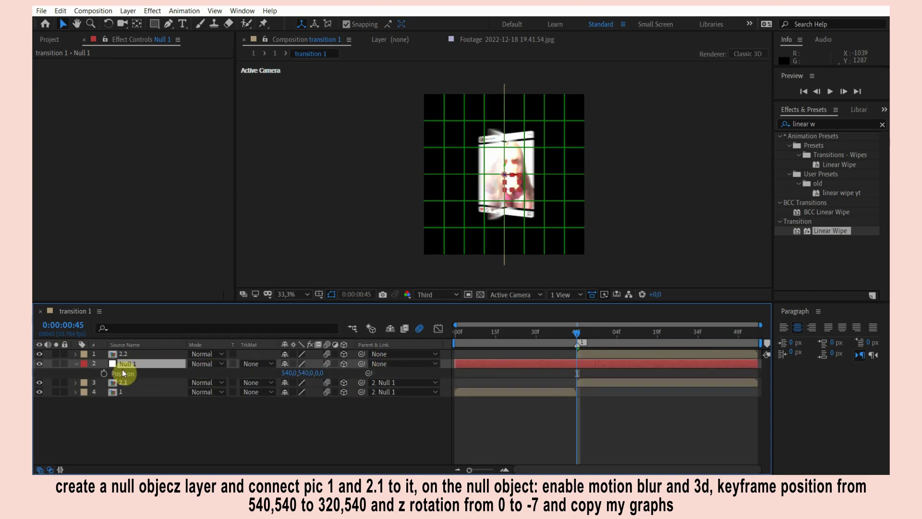
# Keyframe Null 1's Position from 540,540 at frame 0 to 320,540 at the end, with motion blur on
pyautogui.click(103, 375)
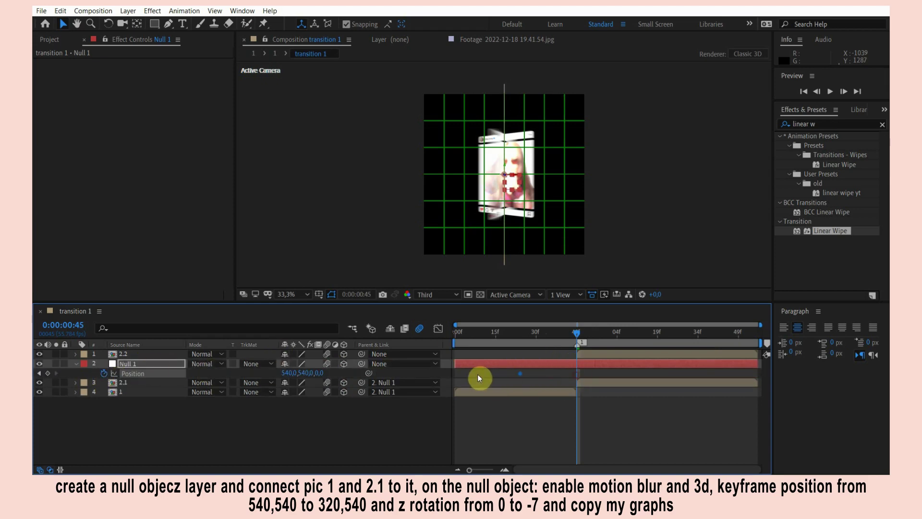
pyautogui.moveTo(477, 374); pyautogui.dragTo(454, 375)
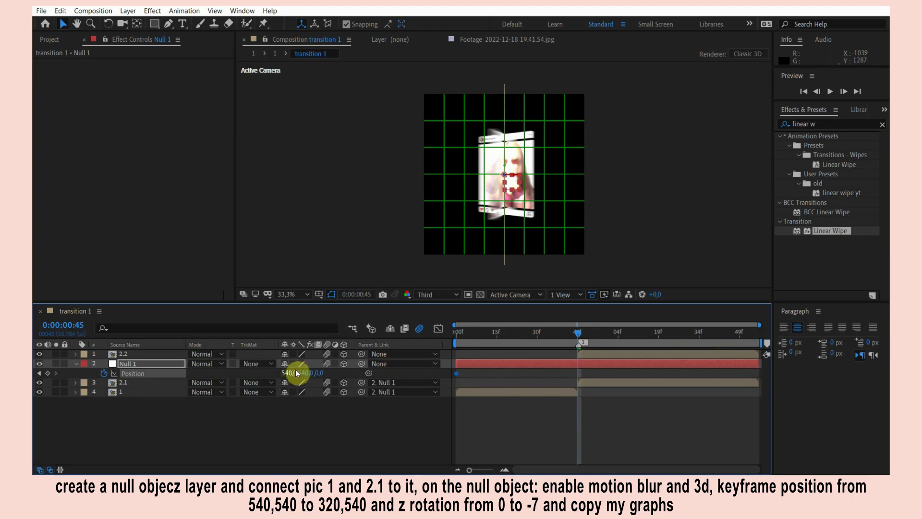
pyautogui.moveTo(289, 377); pyautogui.dragTo(288, 376)
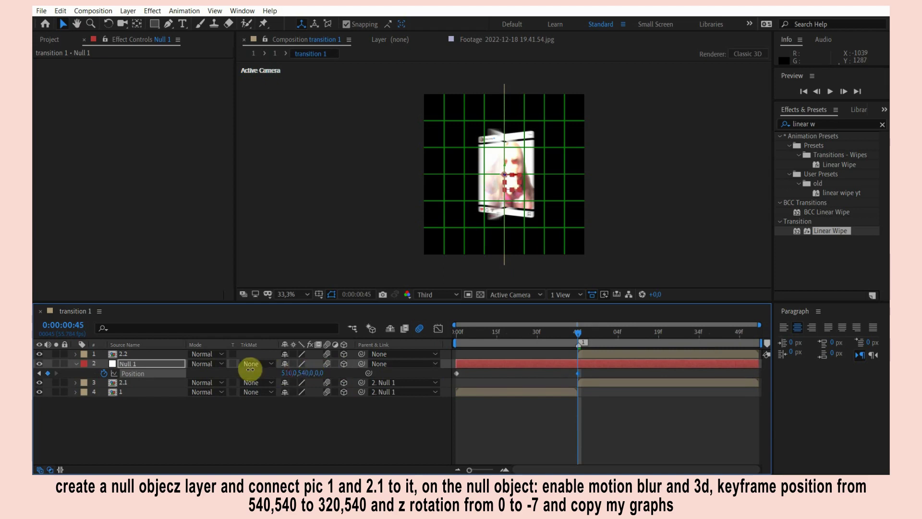
pyautogui.write('320')
pyautogui.click(289, 375)
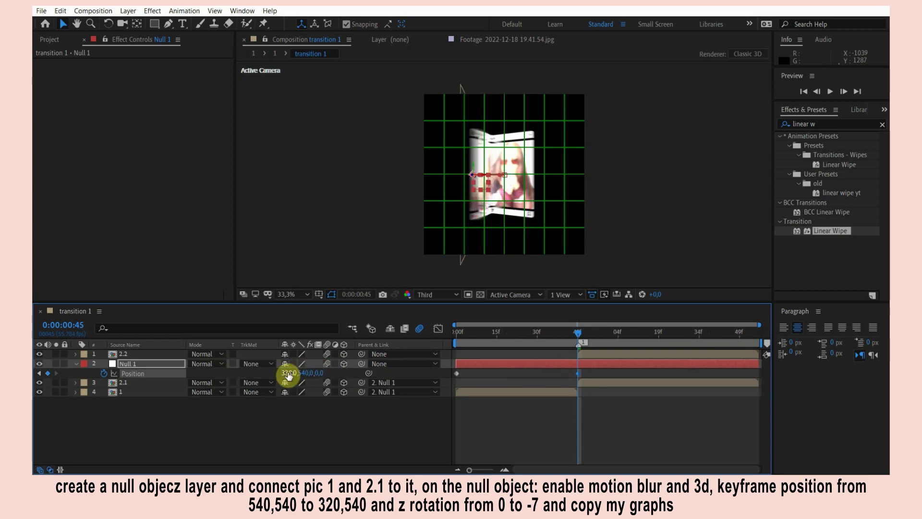
pyautogui.press('Return')
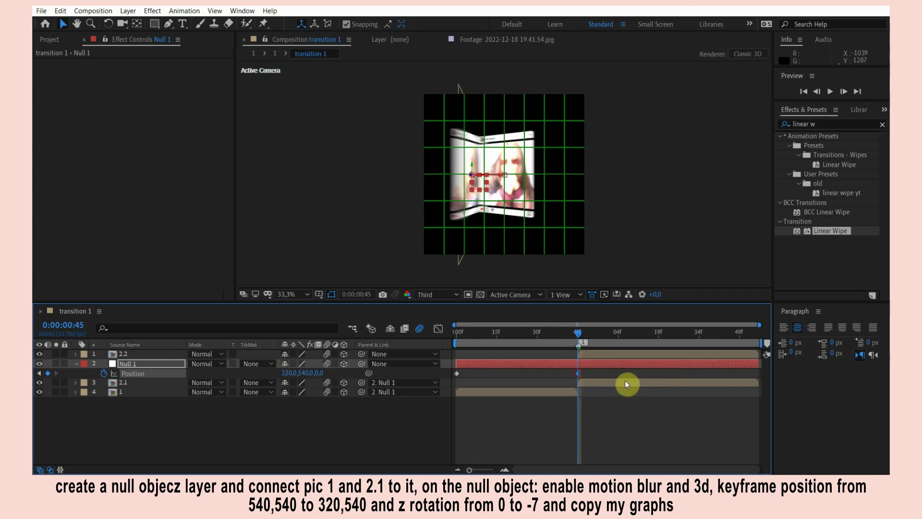
pyautogui.moveTo(626, 382); pyautogui.dragTo(757, 385)
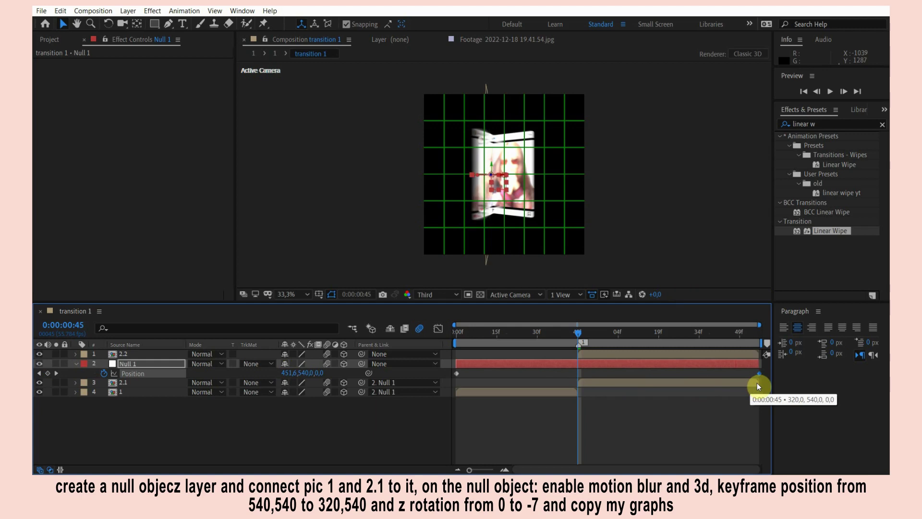
pyautogui.click(418, 331)
pyautogui.click(436, 329)
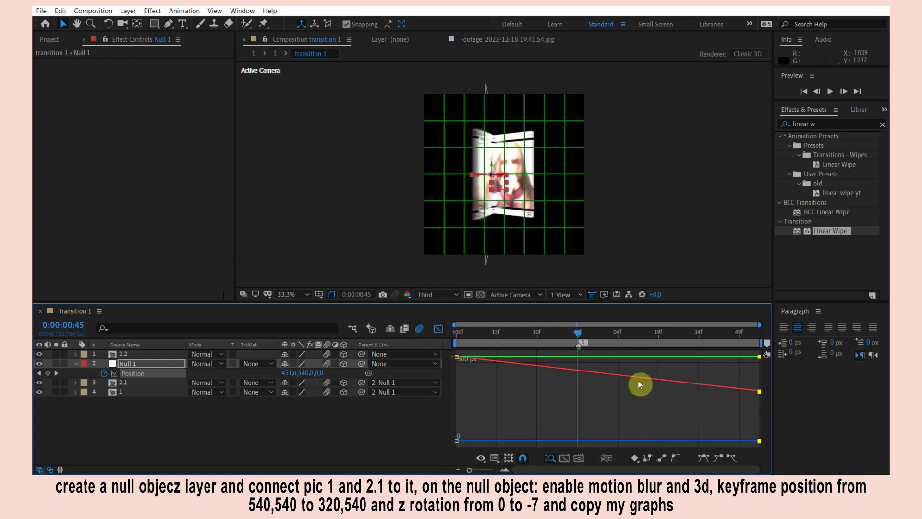
# Separate Null 1's Position dimensions, Easy Ease X Position, and shape a long hold before the drop
pyautogui.click(606, 459)
pyautogui.click(624, 378)
pyautogui.press('F9')
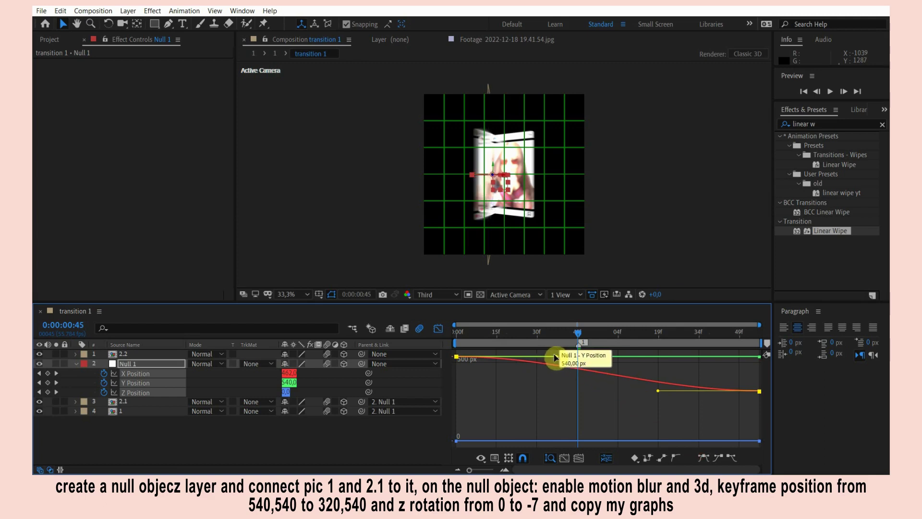
pyautogui.moveTo(642, 357)
pyautogui.mouseDown()
pyautogui.moveTo(659, 356)
pyautogui.moveTo(639, 340)
pyautogui.mouseUp()
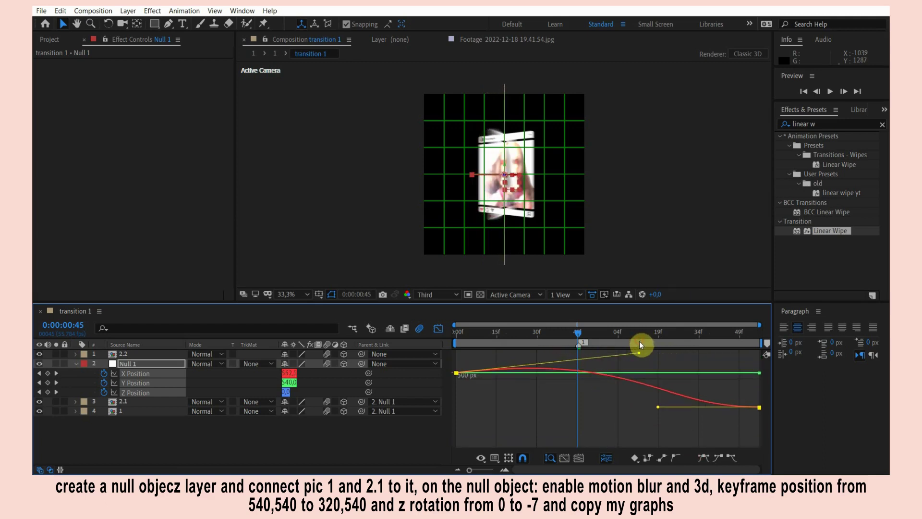
pyautogui.moveTo(659, 402); pyautogui.dragTo(498, 398)
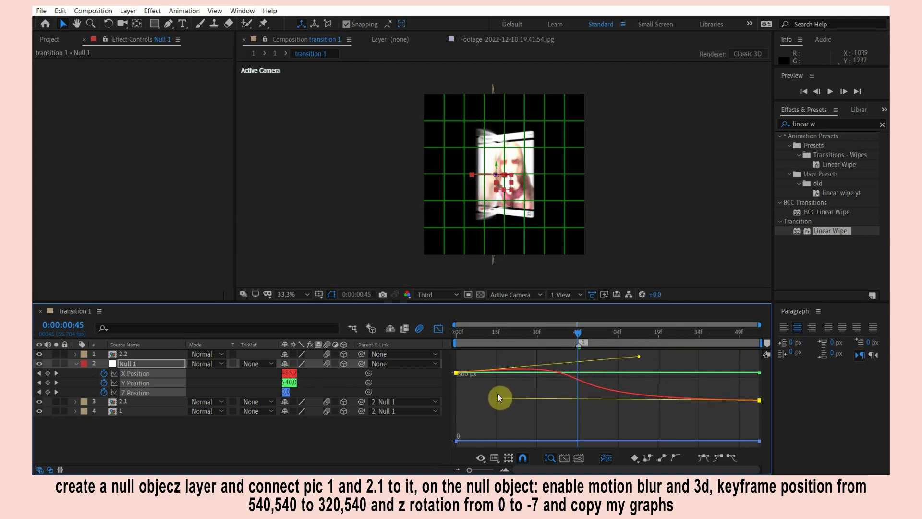
pyautogui.moveTo(497, 398); pyautogui.dragTo(499, 400)
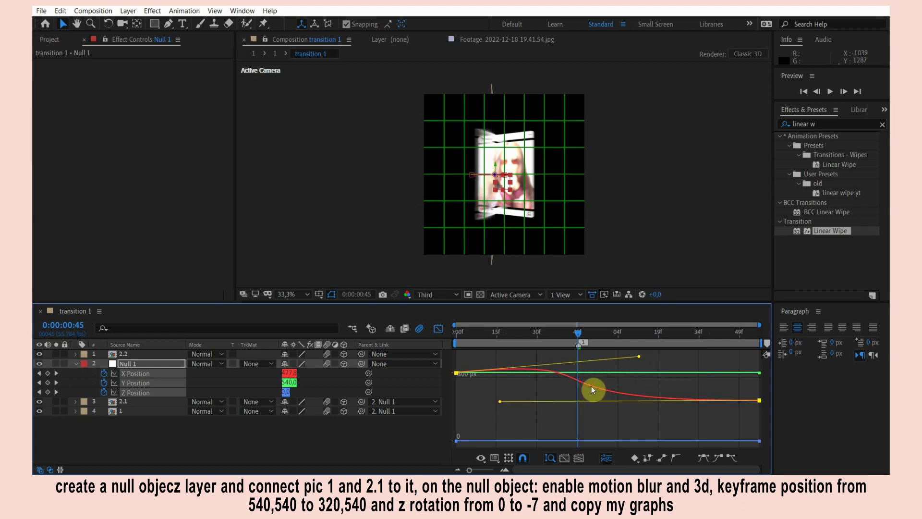
pyautogui.click(594, 386)
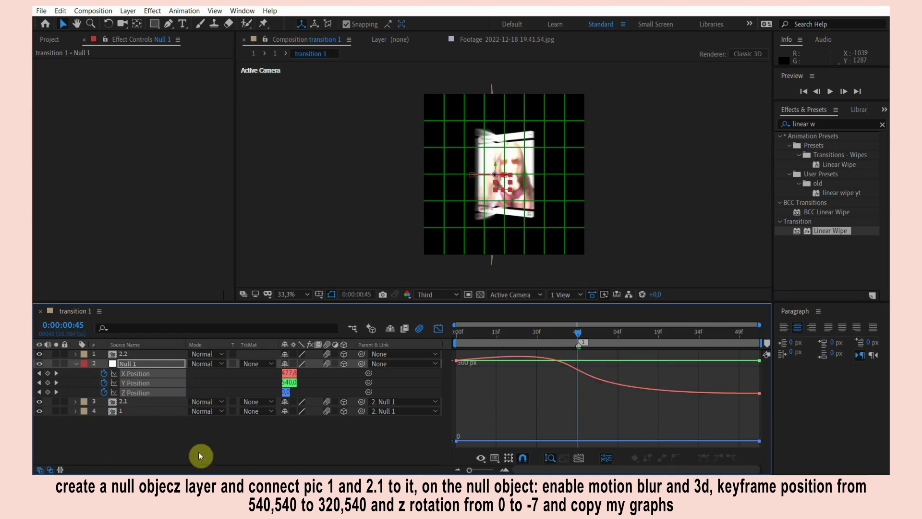
# Fine-tune the X Position curve's start and end eases, previewing the slide to 320
pyautogui.click(189, 433)
pyautogui.click(154, 384)
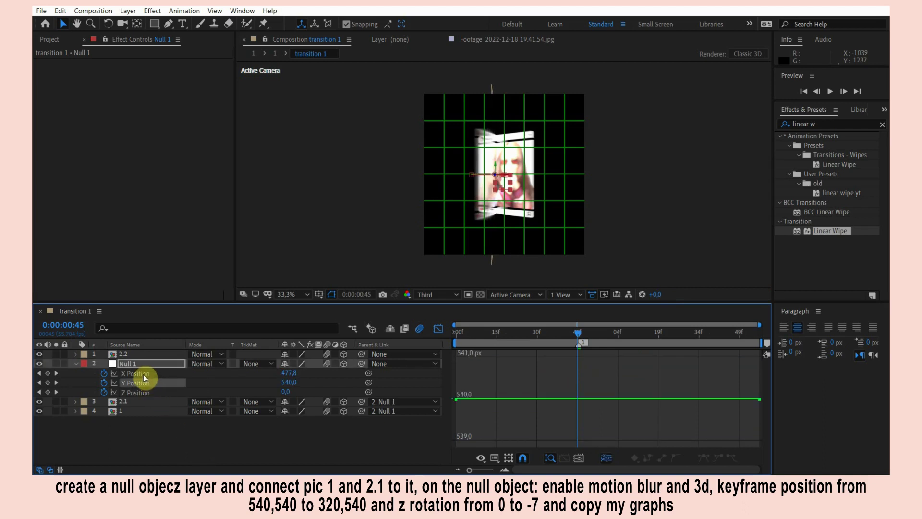
pyautogui.click(156, 374)
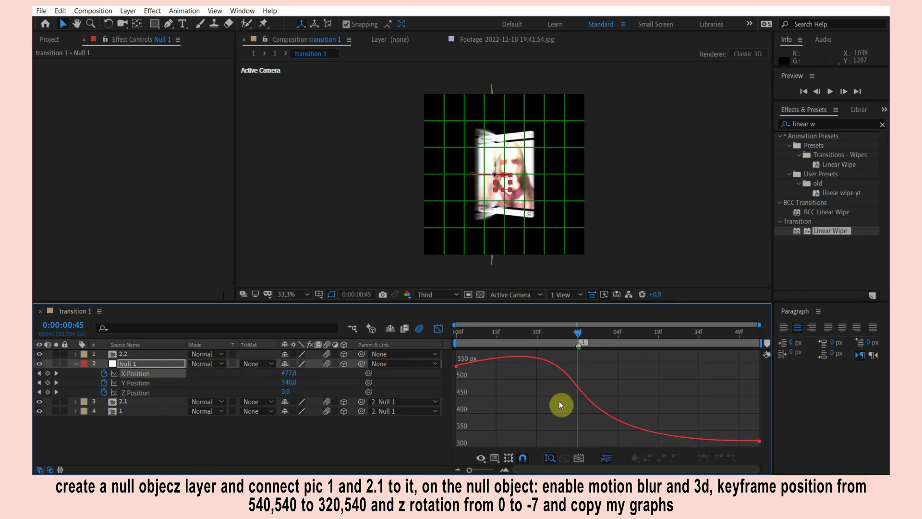
pyautogui.click(589, 398)
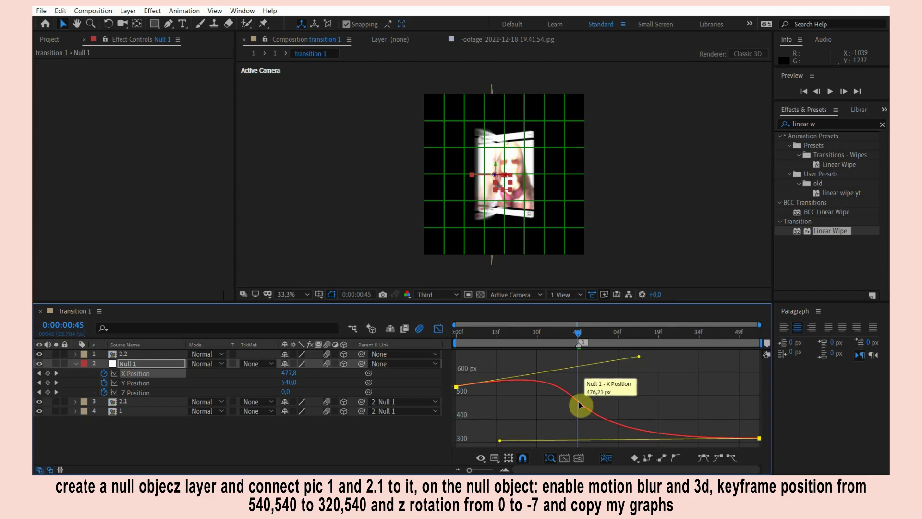
pyautogui.moveTo(641, 357); pyautogui.dragTo(641, 360)
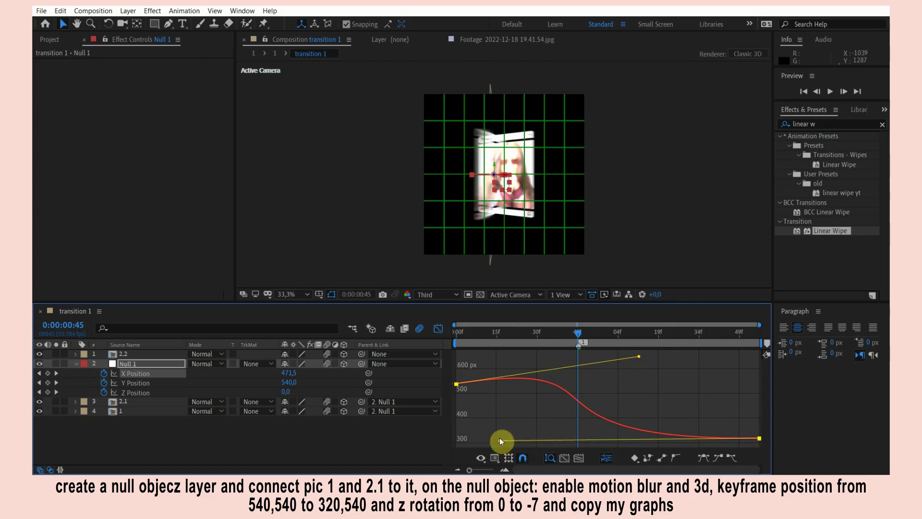
pyautogui.moveTo(500, 438); pyautogui.dragTo(500, 439)
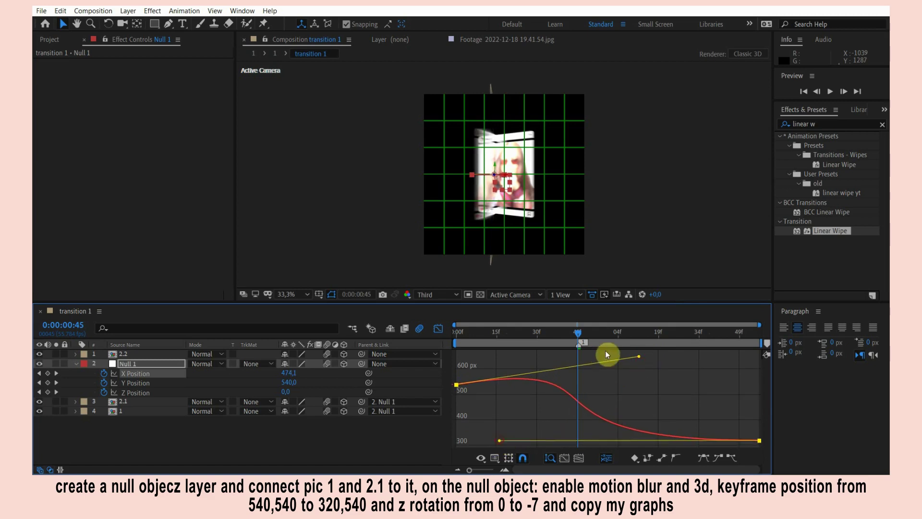
pyautogui.press('space')
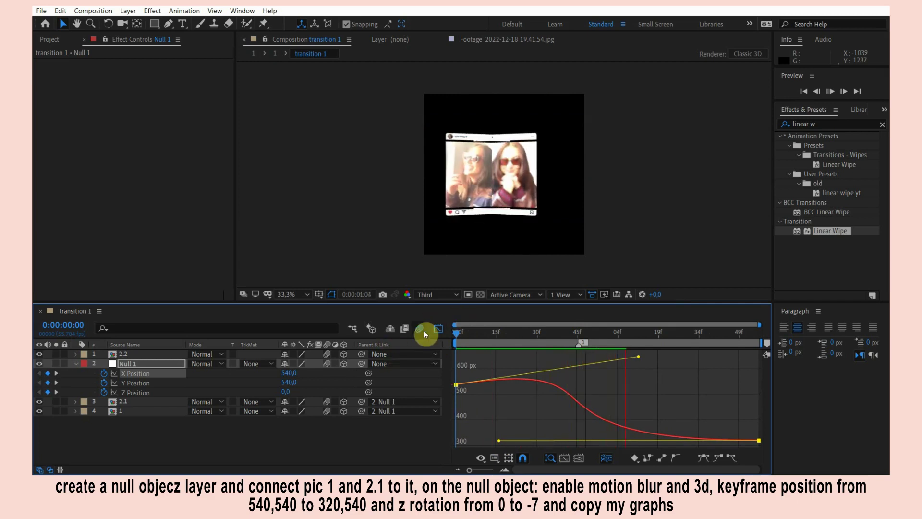
pyautogui.click(439, 327)
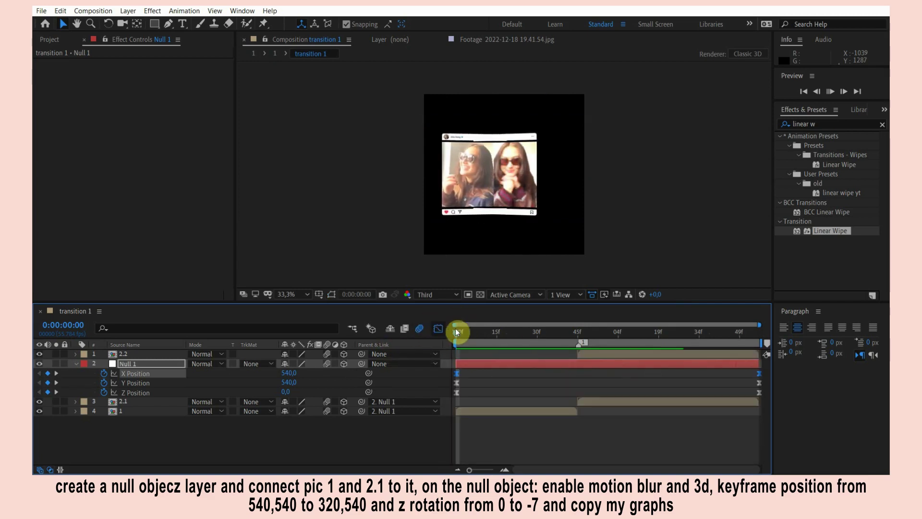
pyautogui.click(452, 331)
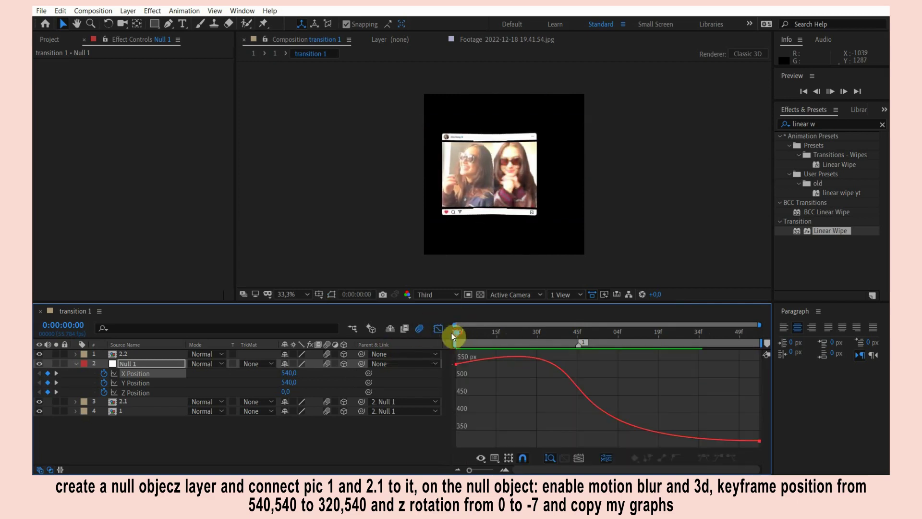
pyautogui.click(456, 365)
pyautogui.moveTo(643, 356); pyautogui.dragTo(639, 357)
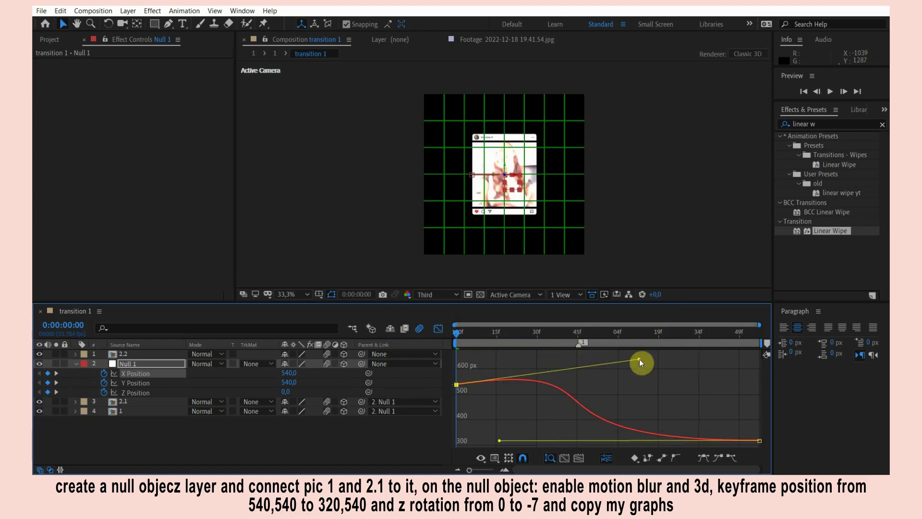
# Key Null 1's Z Rotation from 0° at frame 0 to -7° at the composition end
pyautogui.click(438, 328)
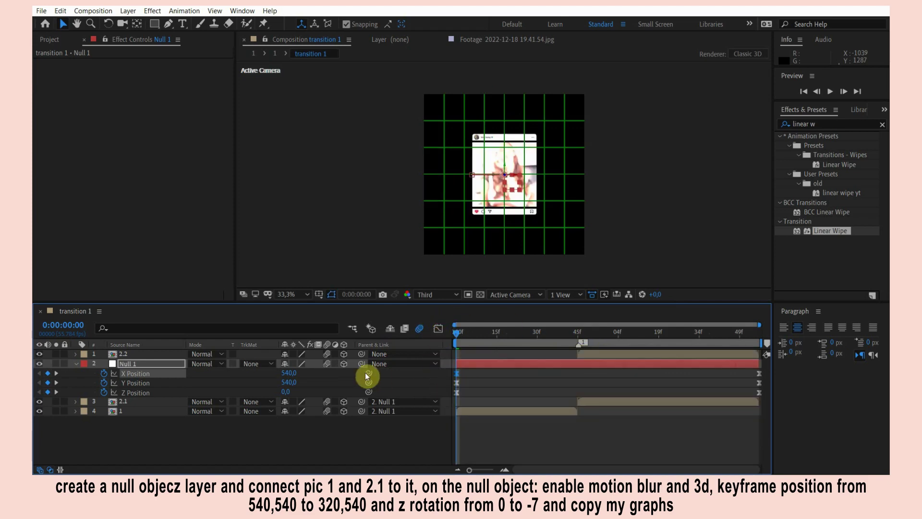
pyautogui.press('r')
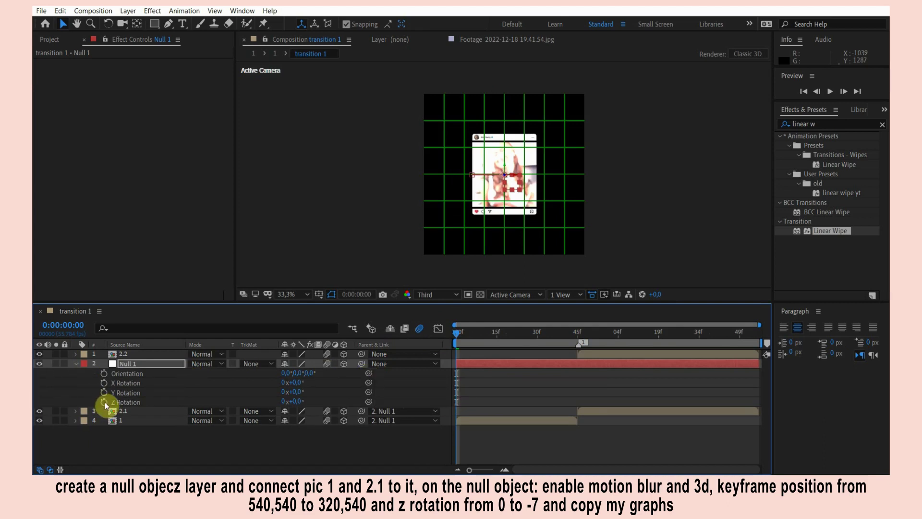
pyautogui.click(104, 402)
pyautogui.moveTo(667, 329); pyautogui.dragTo(809, 342)
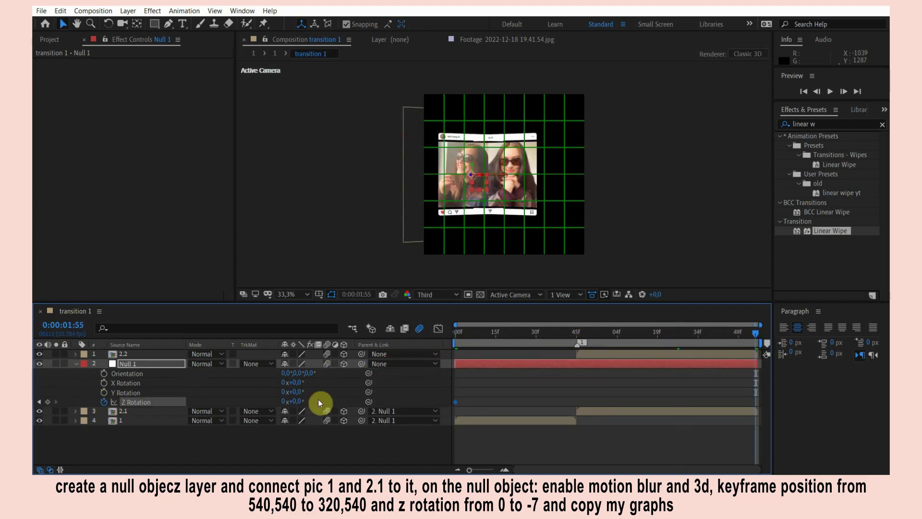
pyautogui.write('7')
pyautogui.press('Return')
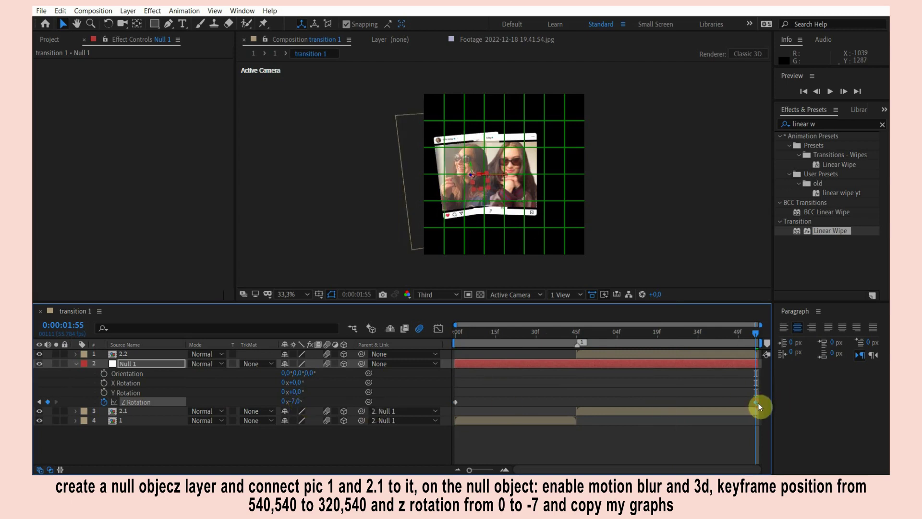
# Easy Ease both Z Rotation keys, stretch both handles for a strong ease, and preview
pyautogui.click(439, 328)
pyautogui.click(577, 332)
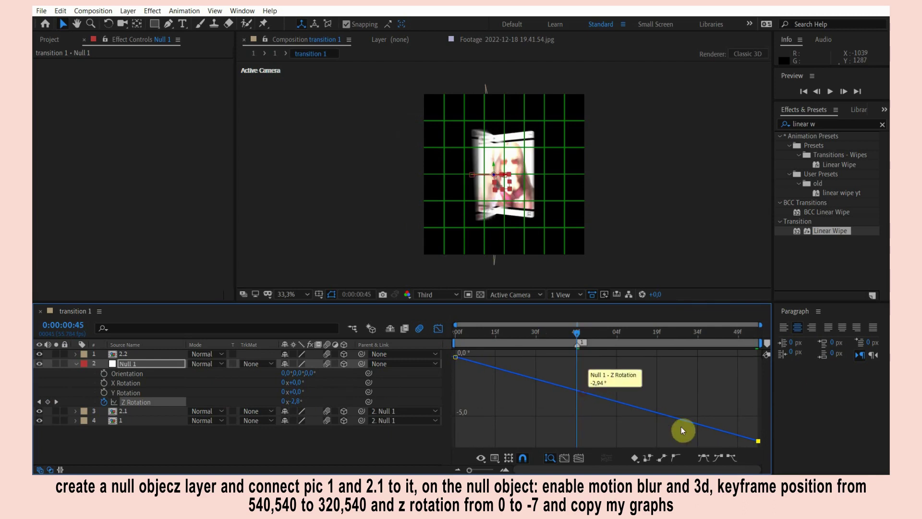
pyautogui.click(681, 423)
pyautogui.click(700, 454)
pyautogui.moveTo(559, 356); pyautogui.dragTo(662, 342)
pyautogui.moveTo(656, 442); pyautogui.dragTo(477, 445)
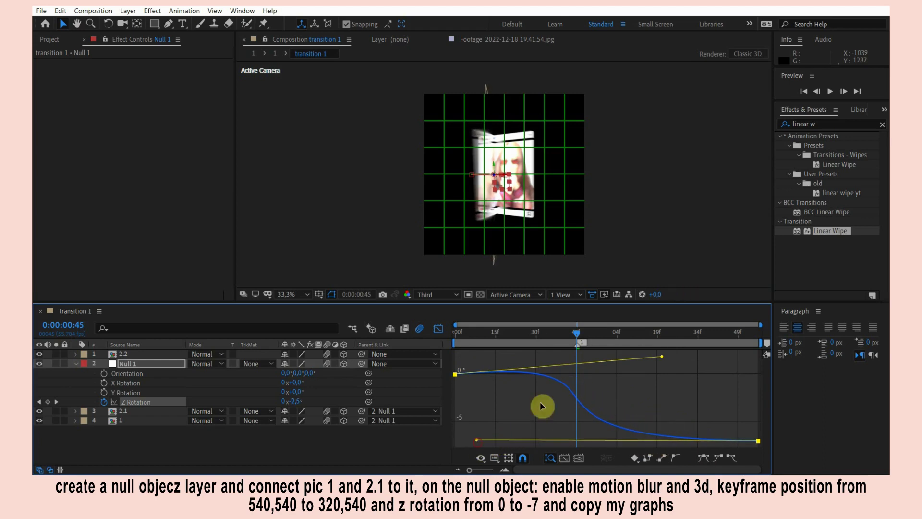
pyautogui.moveTo(576, 332); pyautogui.dragTo(394, 354)
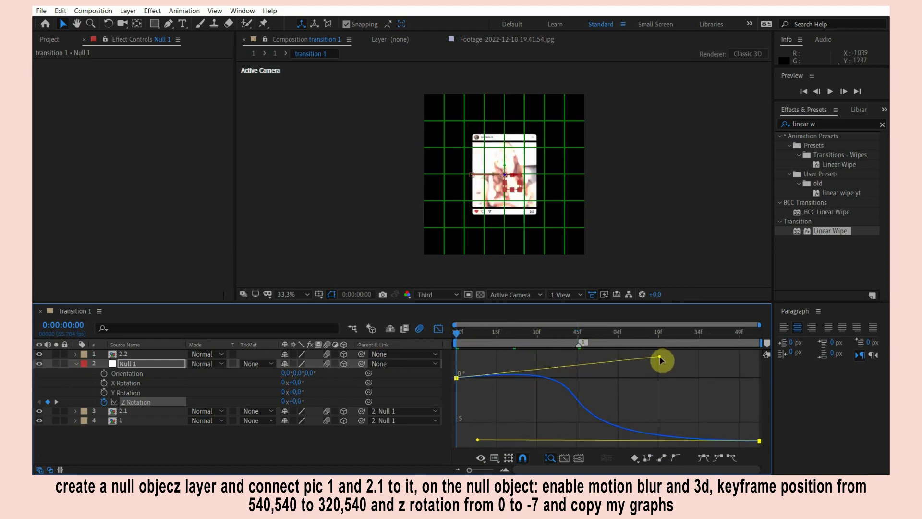
pyautogui.press('space')
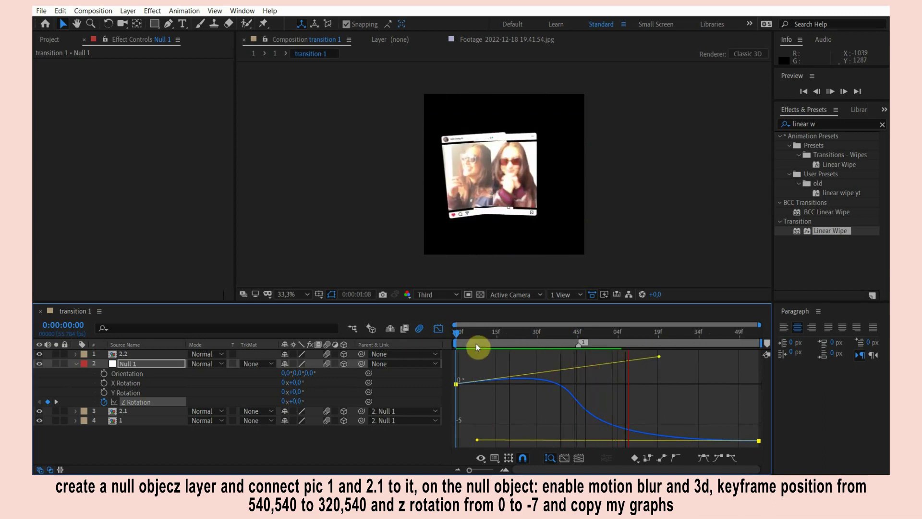
pyautogui.click(438, 329)
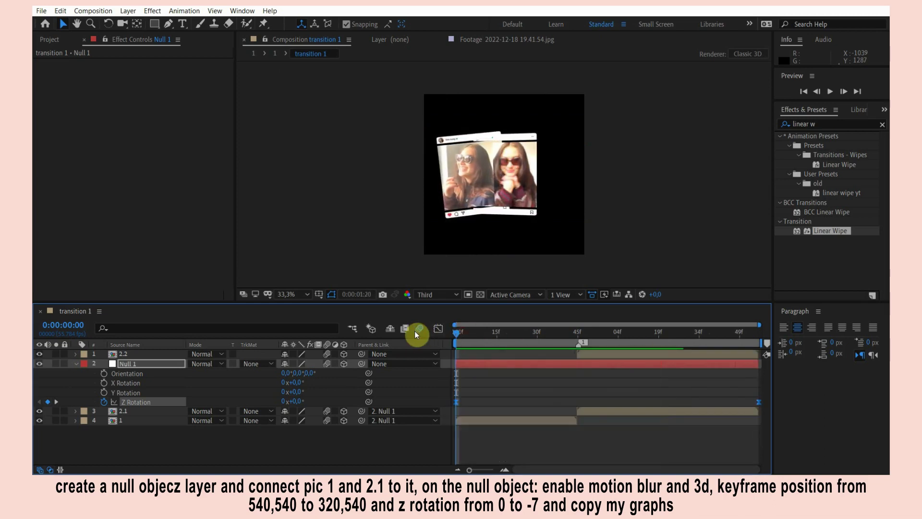
# Enable the composition's Motion Blur switch and save the project with Ctrl+S
pyautogui.click(416, 330)
pyautogui.hotkey('ctrl', 's')
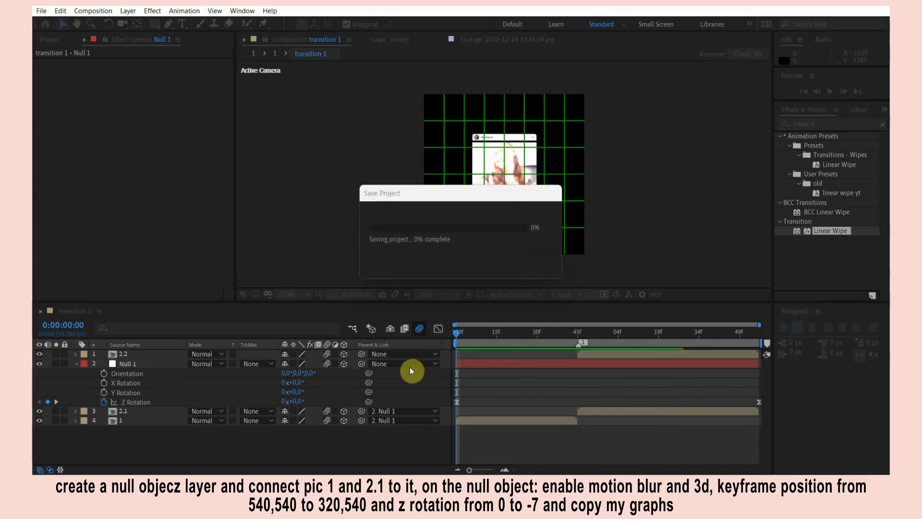
pyautogui.press('p')
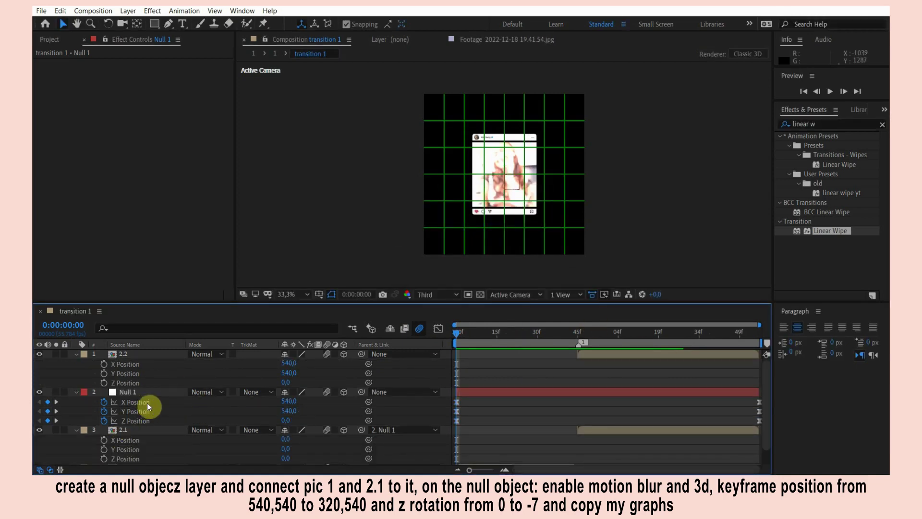
# Lengthen the ease out of Null 1's first X Position keyframe so it holds near 540
pyautogui.click(143, 412)
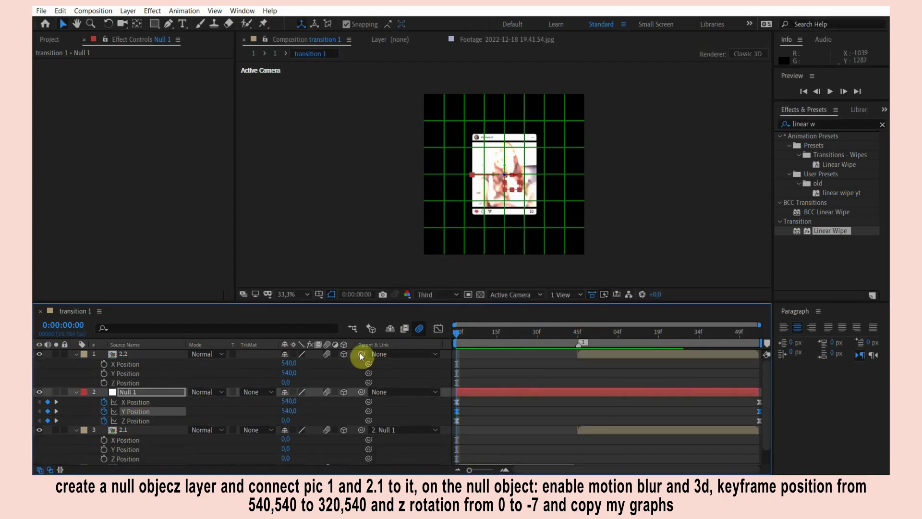
pyautogui.click(145, 403)
pyautogui.click(439, 329)
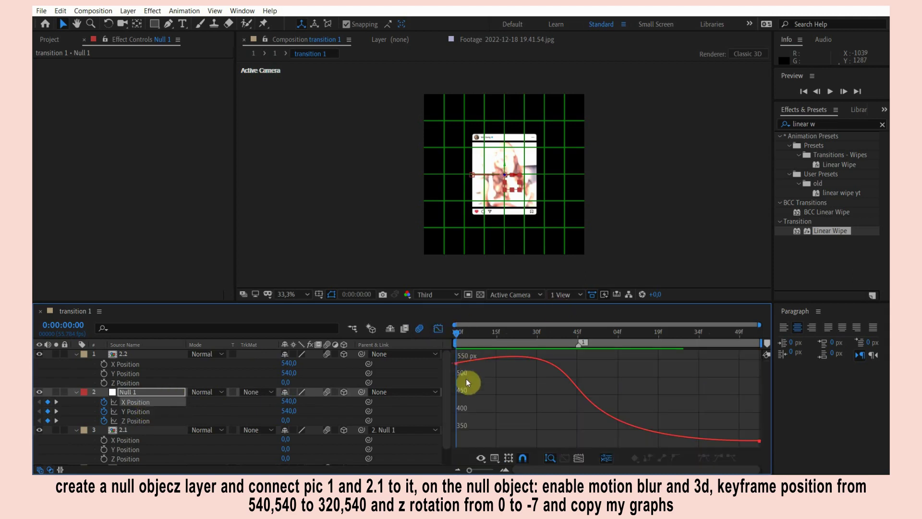
pyautogui.click(456, 364)
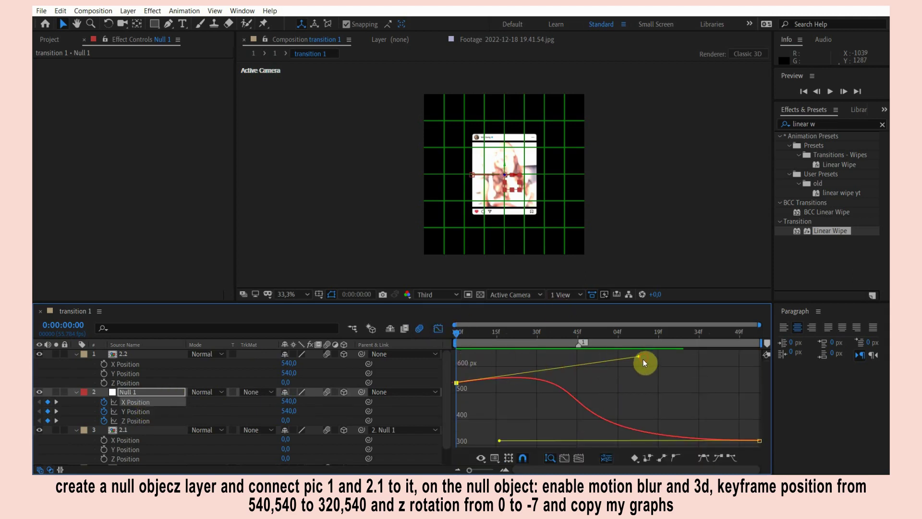
pyautogui.click(644, 359)
pyautogui.click(457, 371)
pyautogui.moveTo(633, 359); pyautogui.dragTo(637, 364)
pyautogui.click(434, 328)
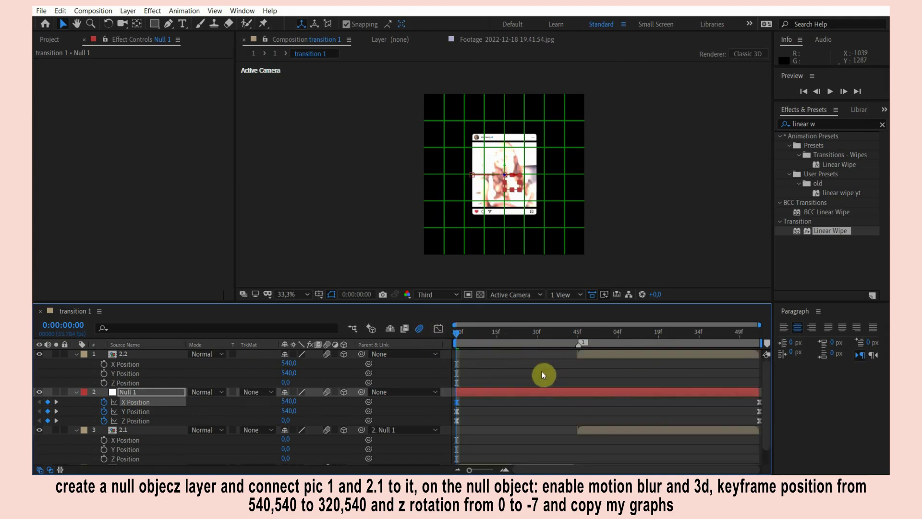
pyautogui.click(549, 374)
pyautogui.press('u')
pyautogui.press('u')
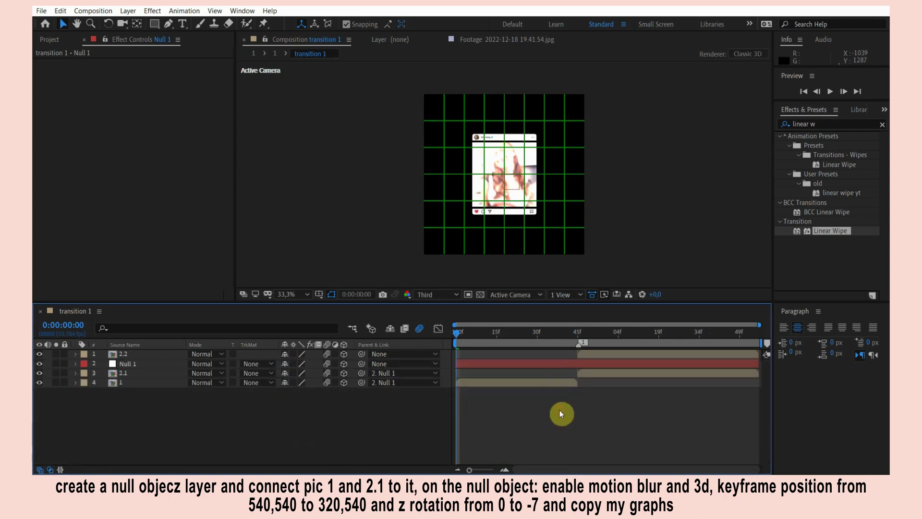
pyautogui.click(577, 333)
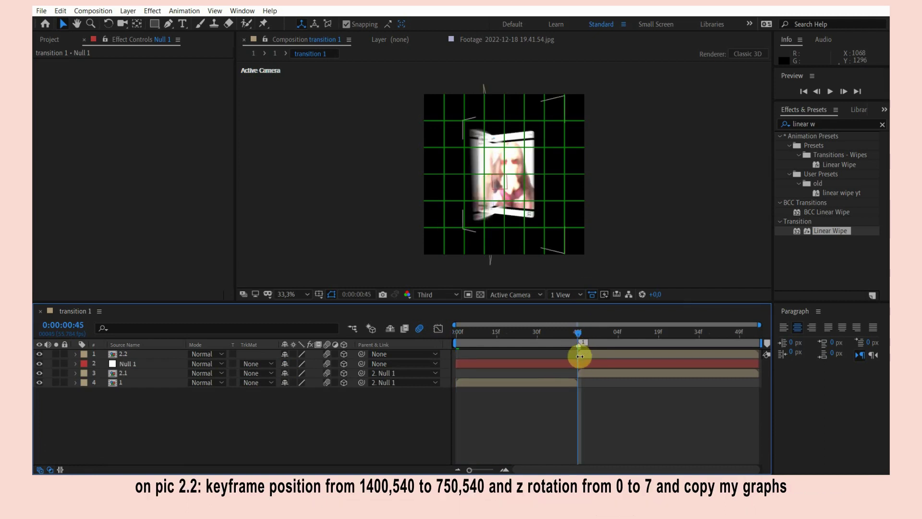
# Key layer 2.2's X Position at 750 at the composition end and 1402 at frame 45
pyautogui.click(581, 354)
pyautogui.press('p')
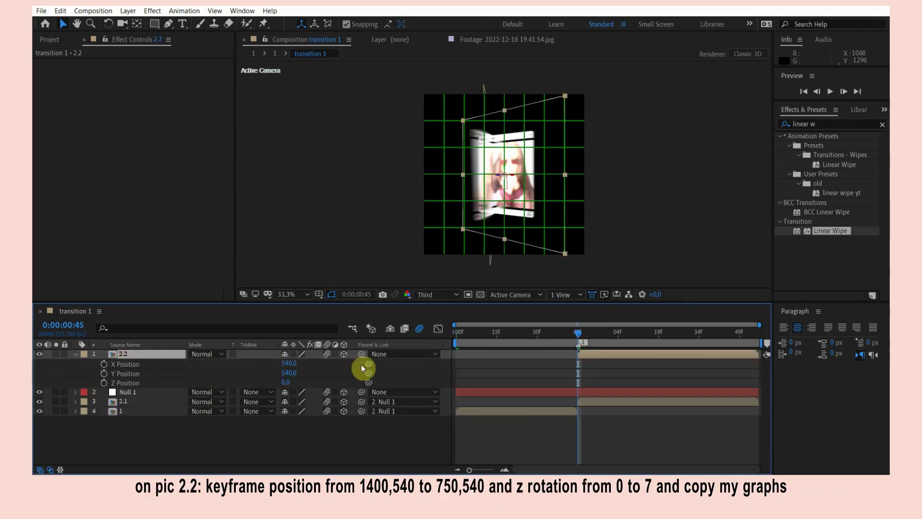
pyautogui.click(756, 333)
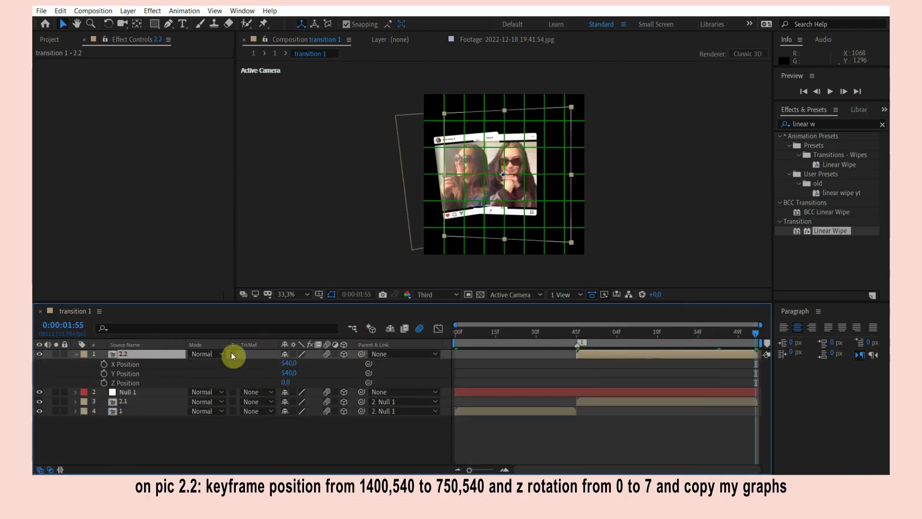
pyautogui.click(288, 364)
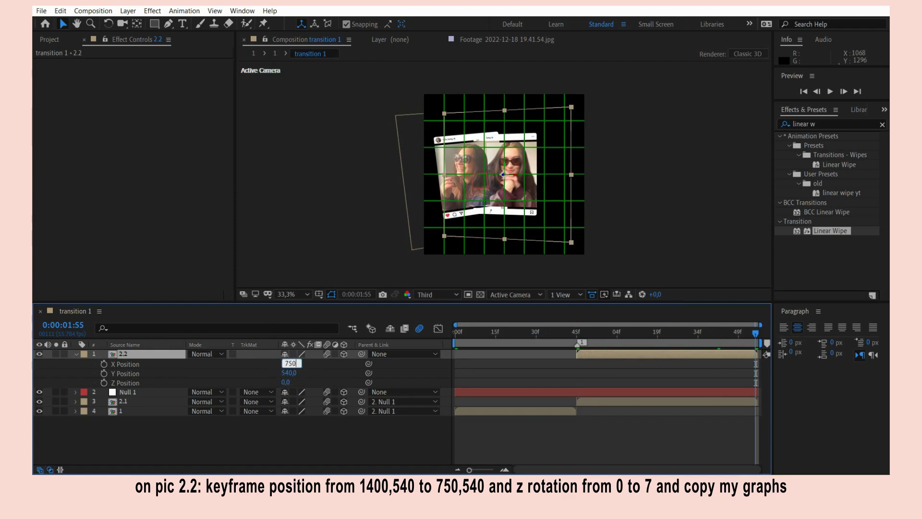
pyautogui.click(287, 365)
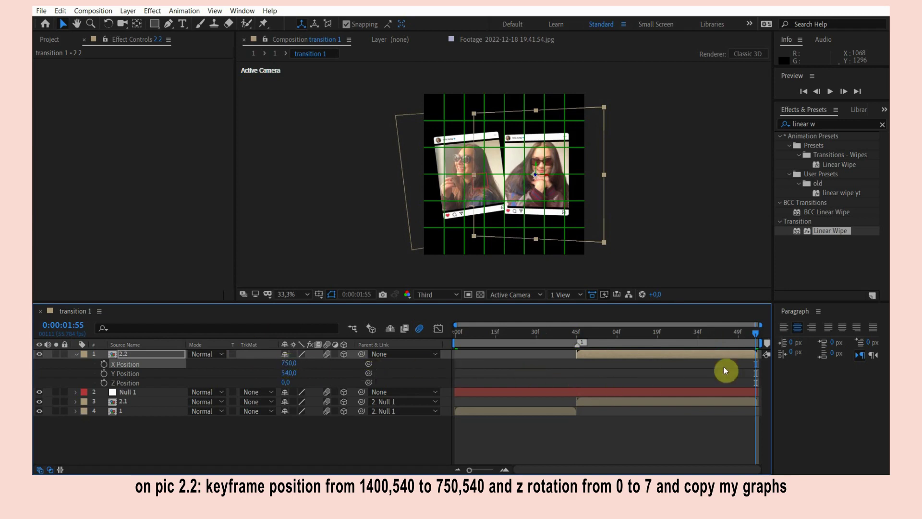
pyautogui.click(102, 365)
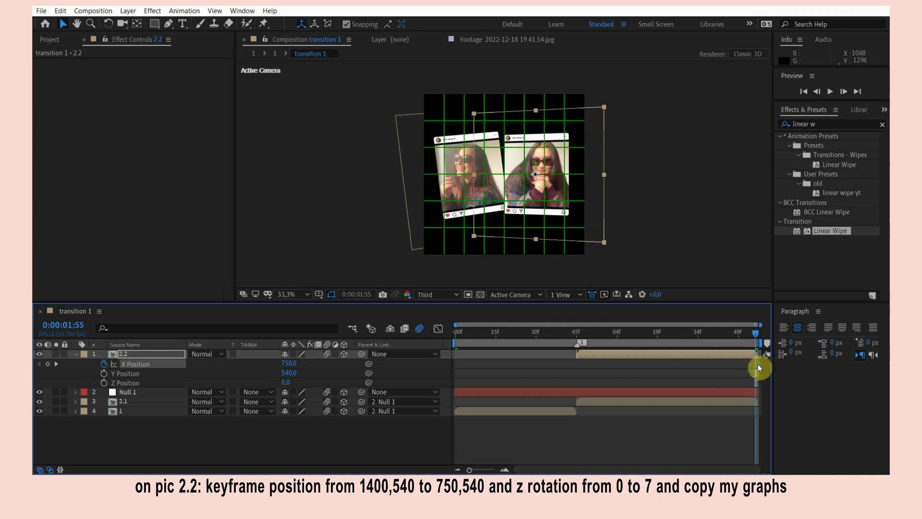
pyautogui.moveTo(289, 364); pyautogui.dragTo(659, 370)
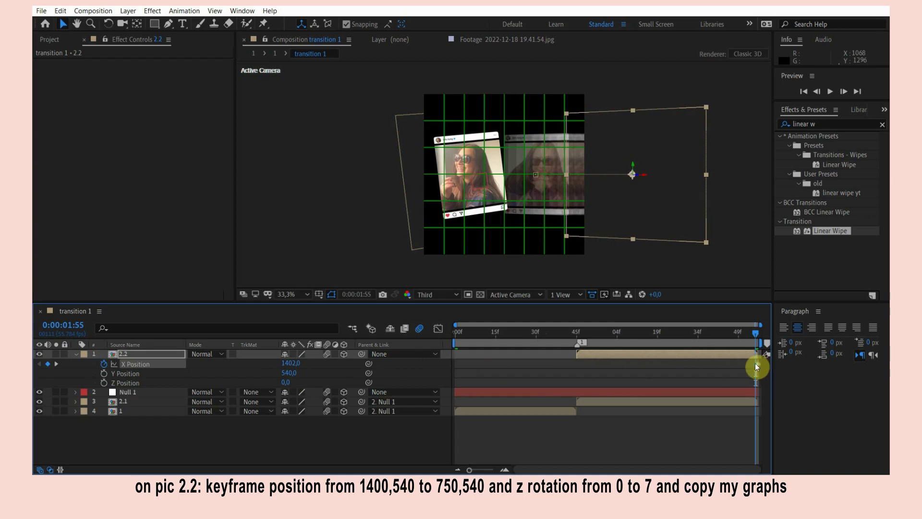
pyautogui.moveTo(754, 363); pyautogui.dragTo(577, 362)
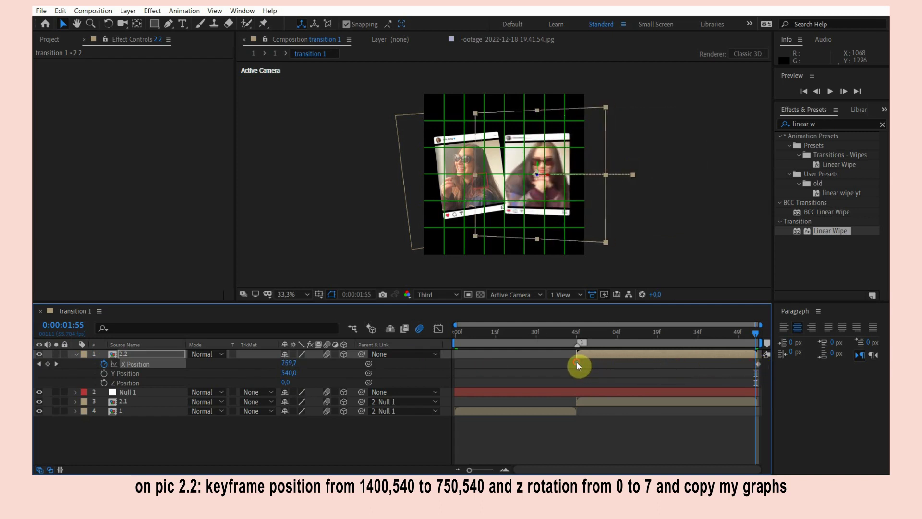
pyautogui.click(575, 331)
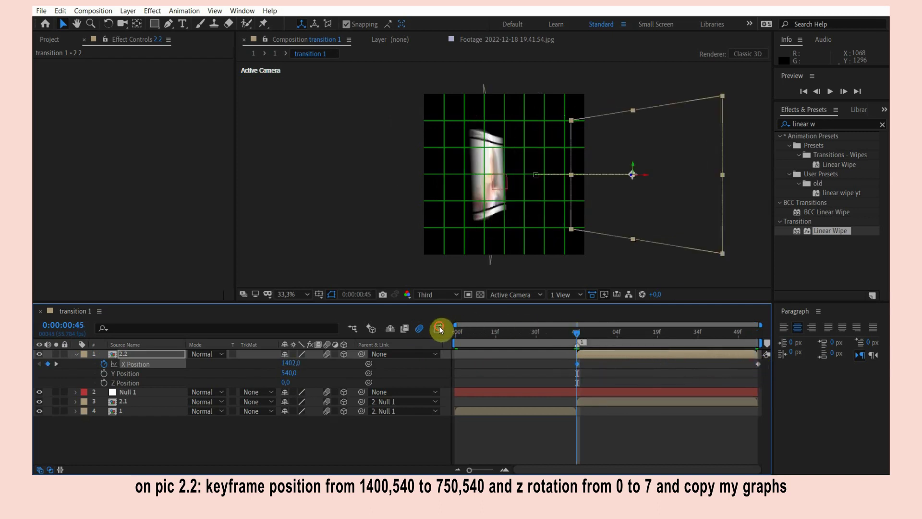
# Easy Ease both X Position keys and drag the first handle down for a sharp start
pyautogui.click(438, 328)
pyautogui.click(704, 457)
pyautogui.moveTo(638, 357); pyautogui.dragTo(563, 440)
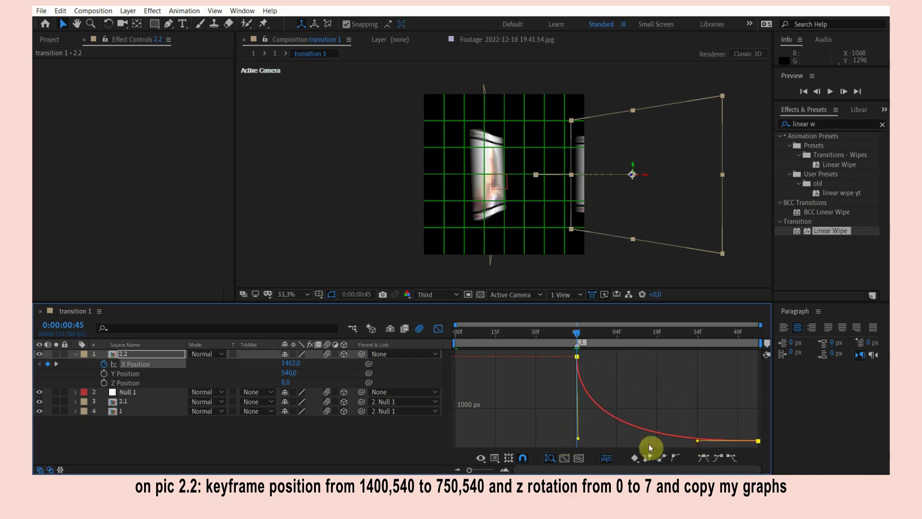
# Pull layer 2.2's last X keyframe handle left so the slide settles sooner, then preview around frame 45
pyautogui.moveTo(704, 443); pyautogui.dragTo(616, 440)
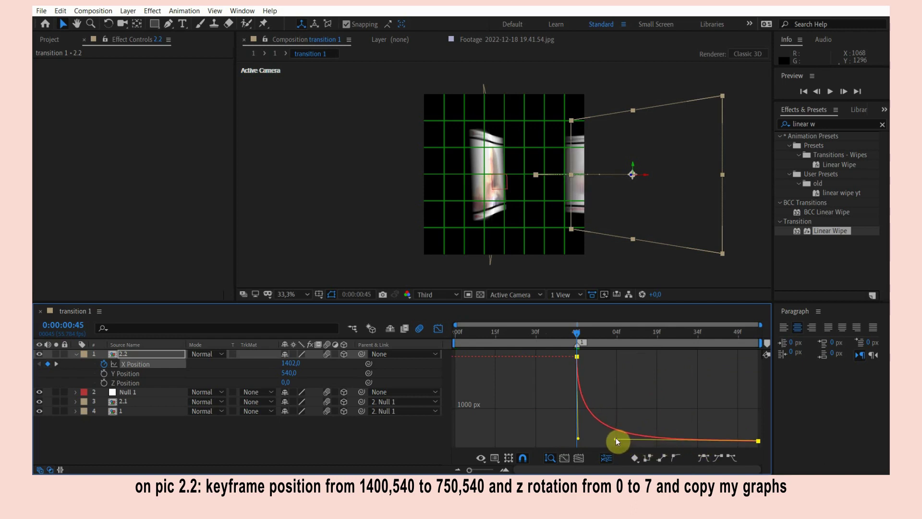
pyautogui.press('space')
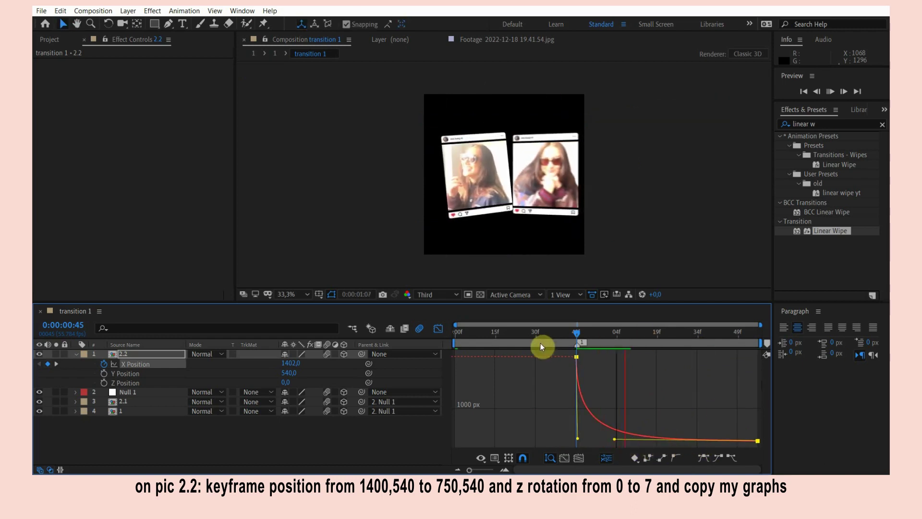
pyautogui.click(438, 328)
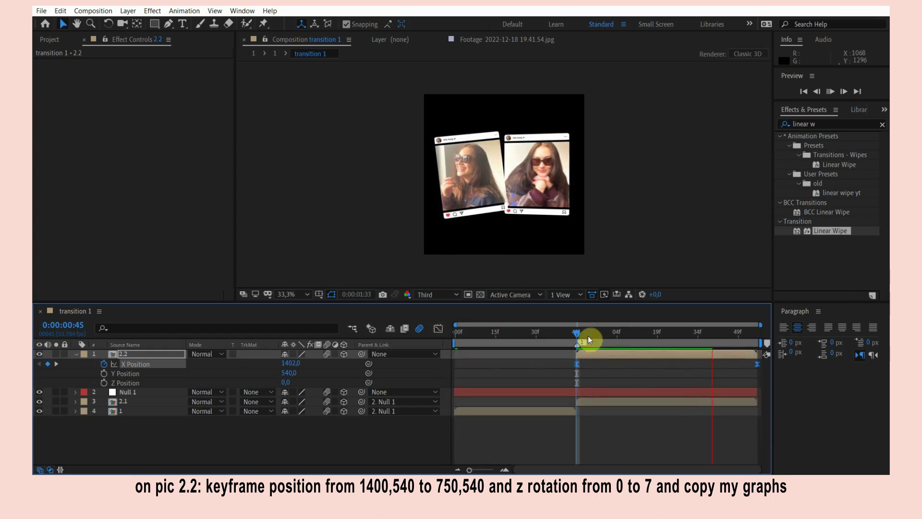
pyautogui.click(581, 333)
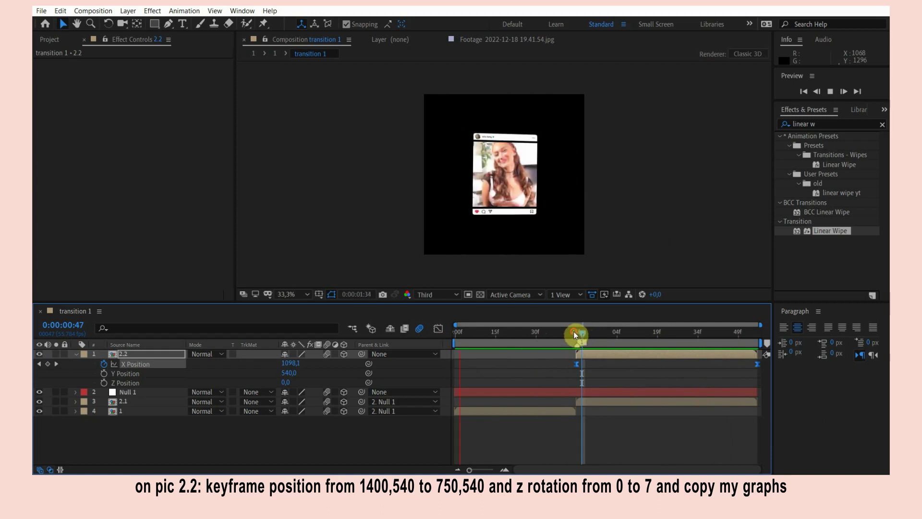
pyautogui.press('space')
pyautogui.moveTo(579, 334); pyautogui.dragTo(573, 340)
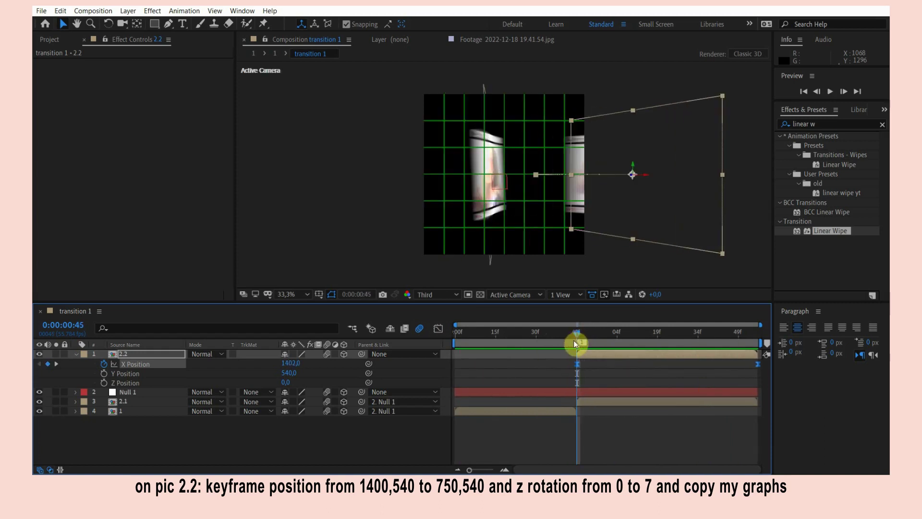
# Keyframe layer 2.2's Z Rotation from 0° at frame 45 to 7° at the composition end
pyautogui.press('r')
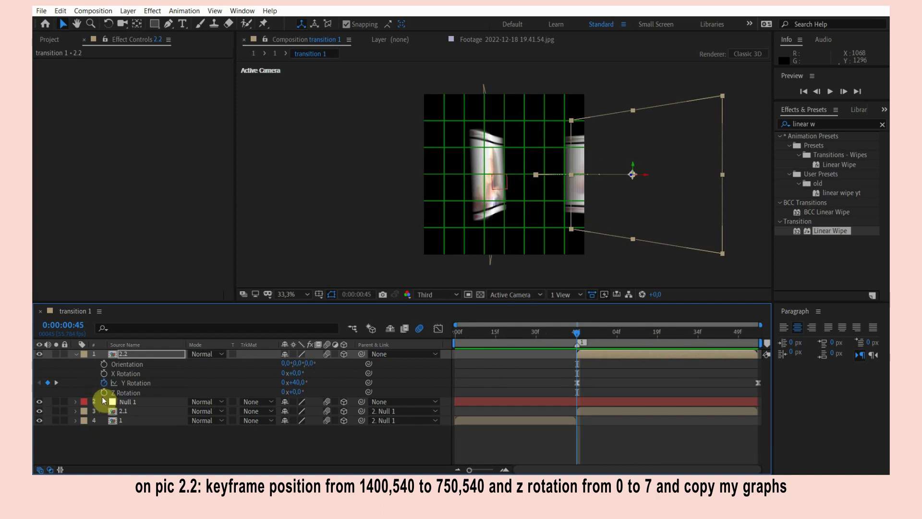
pyautogui.click(103, 393)
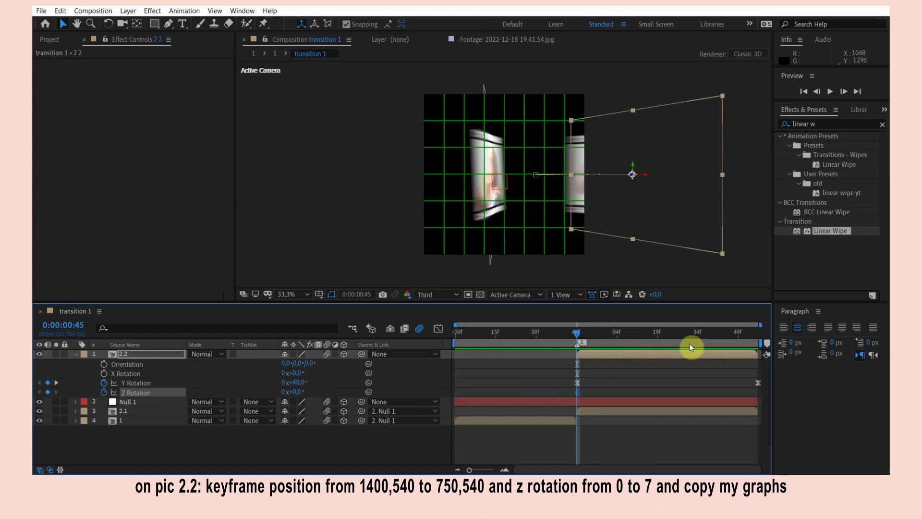
pyautogui.moveTo(715, 336); pyautogui.dragTo(827, 340)
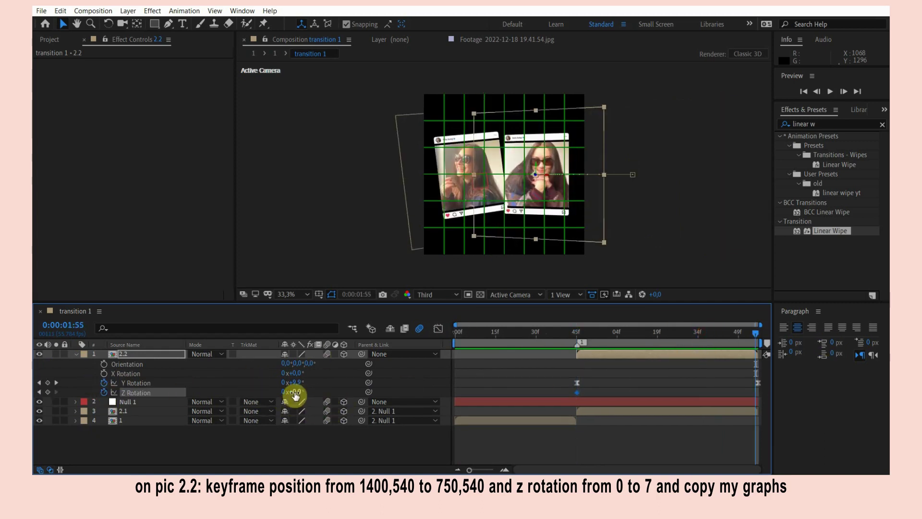
pyautogui.write('7')
pyautogui.press('Return')
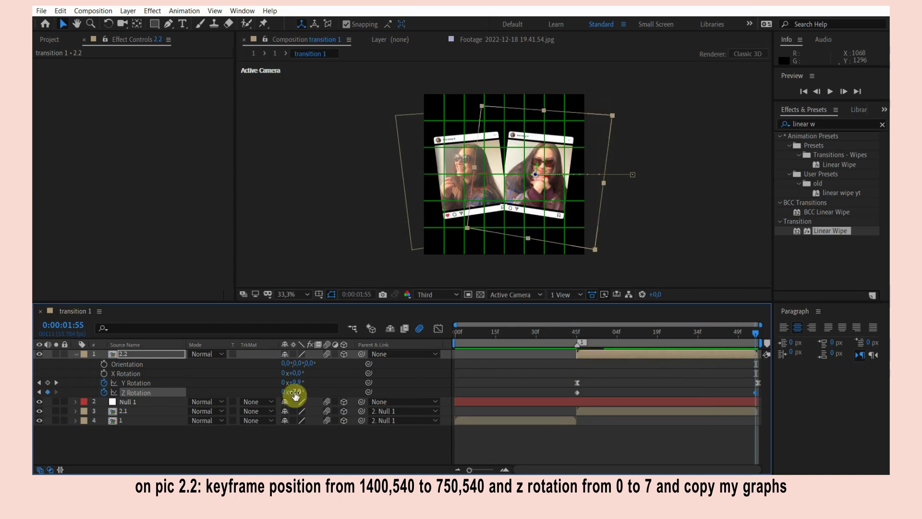
pyautogui.press('space')
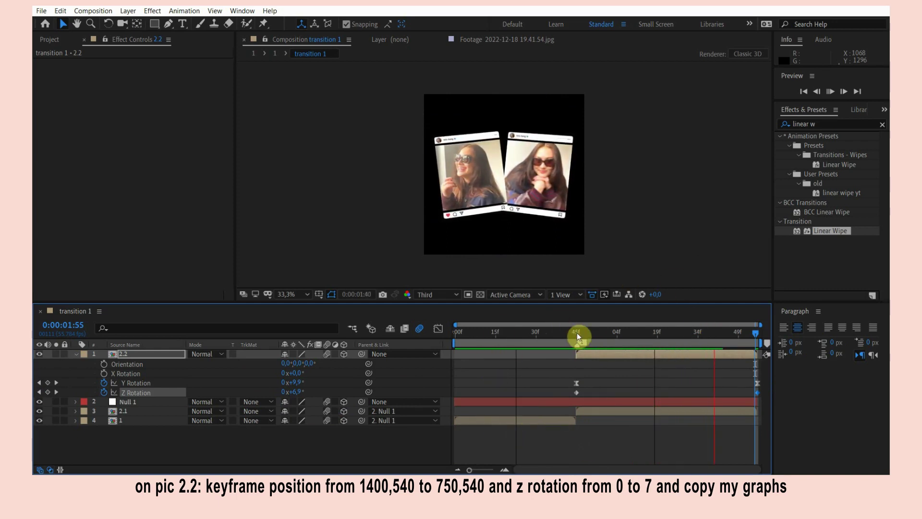
# Apply Easy Ease to both Z Rotation keyframes and steepen the curve so it starts fast
pyautogui.click(476, 329)
pyautogui.click(444, 330)
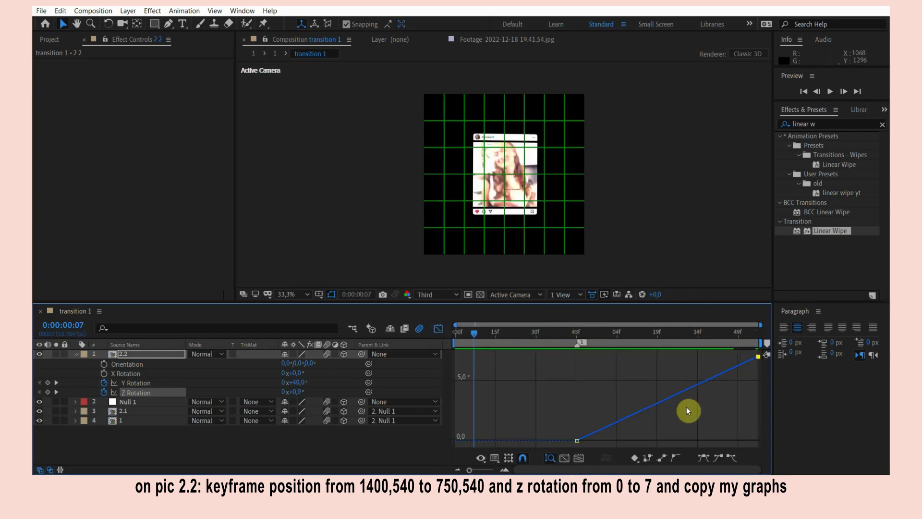
pyautogui.click(673, 398)
pyautogui.click(703, 457)
pyautogui.moveTo(638, 441); pyautogui.dragTo(560, 393)
pyautogui.click(439, 330)
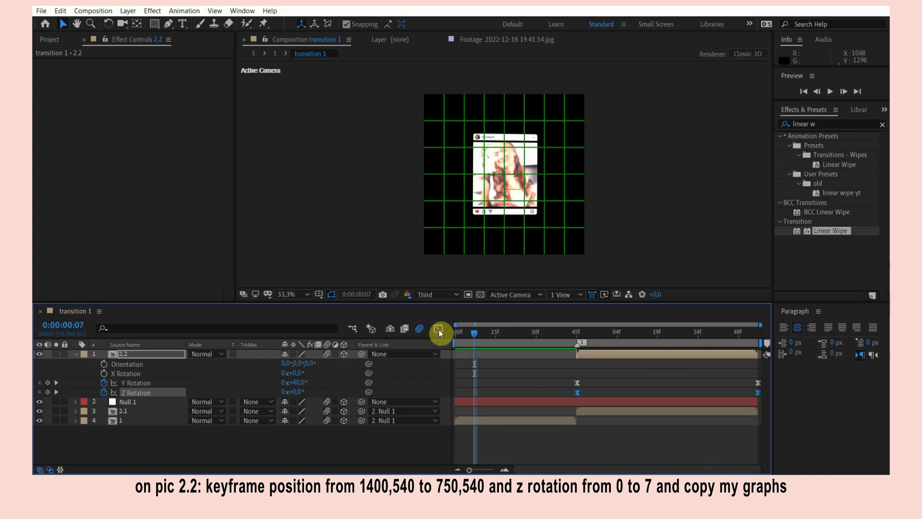
# Preview the animation, collapse all layer properties, and start a new 1080×1080 solid with a sampled pink colour
pyautogui.press('space')
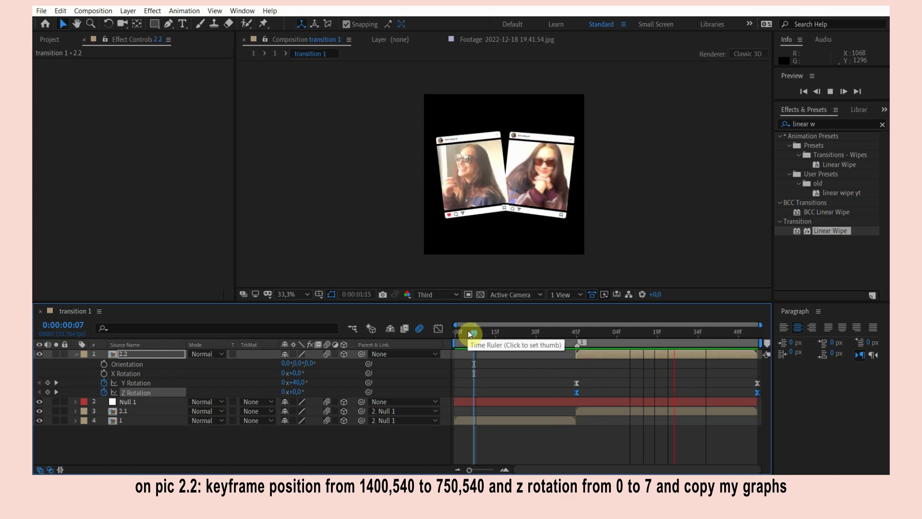
pyautogui.click(437, 328)
pyautogui.click(497, 431)
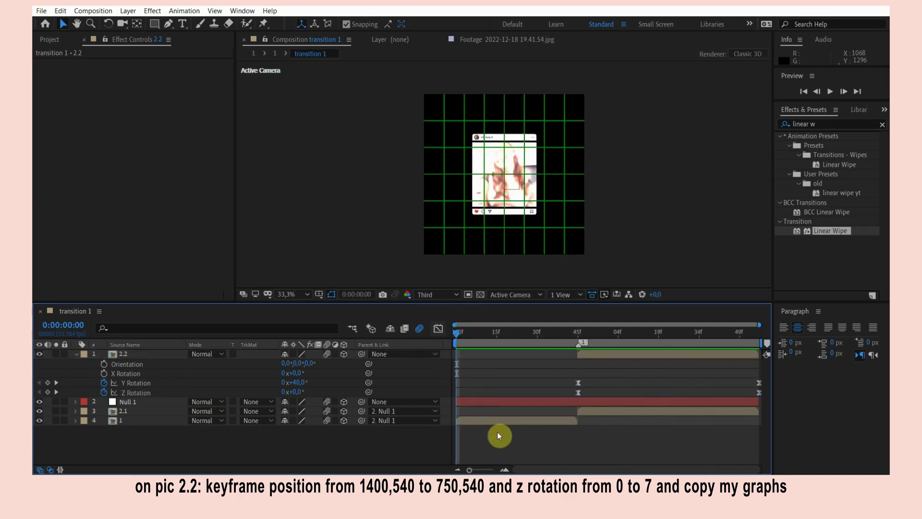
pyautogui.press('u')
pyautogui.press('u')
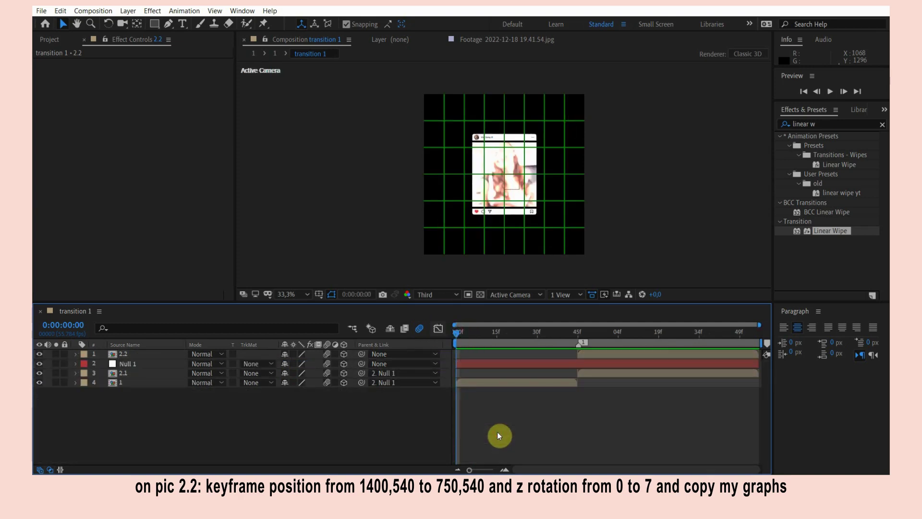
pyautogui.hotkey('ctrl', 'y')
pyautogui.click(296, 280)
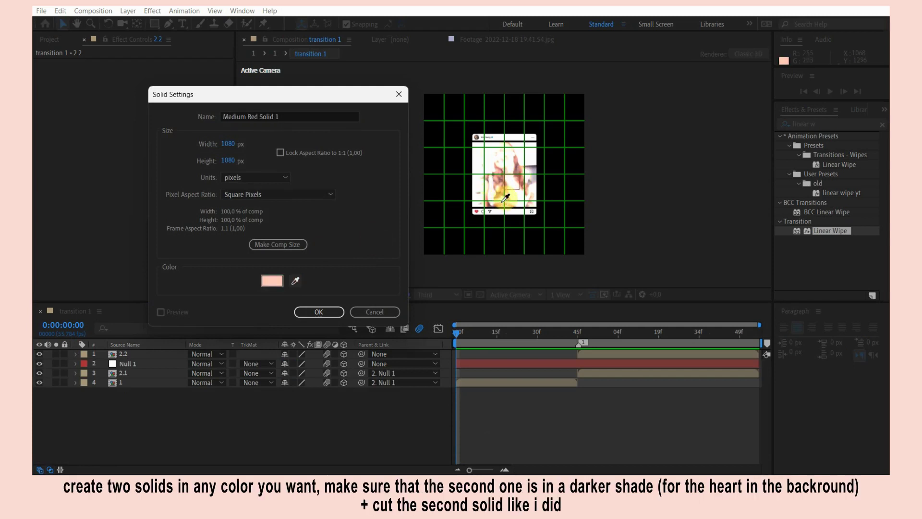
# Add pink Medium Red Solid 1 and a paler Pale Red Solid 1 at the bottom of the layer stack
pyautogui.click(310, 312)
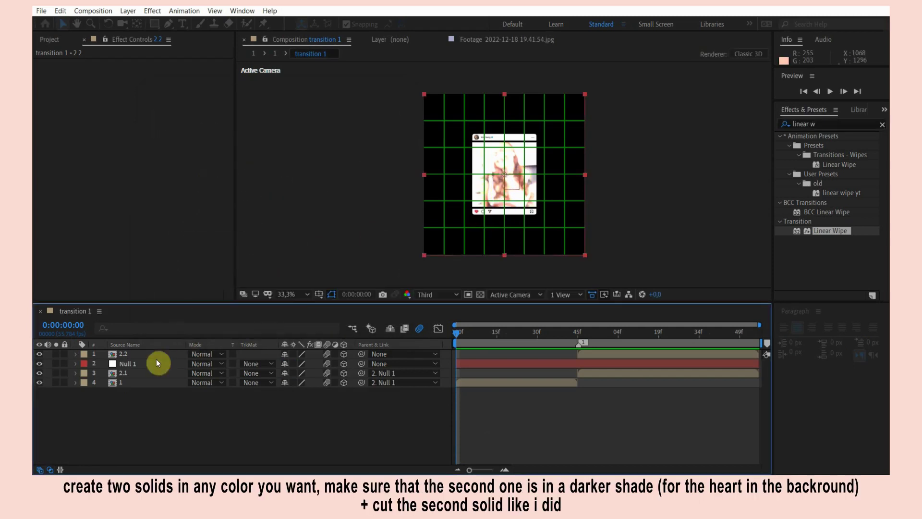
pyautogui.hotkey('ctrl', 'shift', '[')
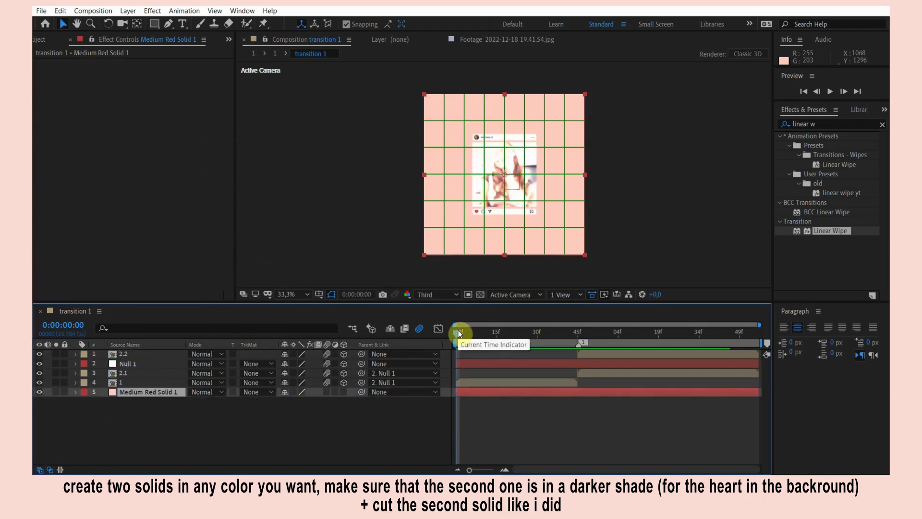
pyautogui.hotkey('ctrl', 'y')
pyautogui.click(276, 281)
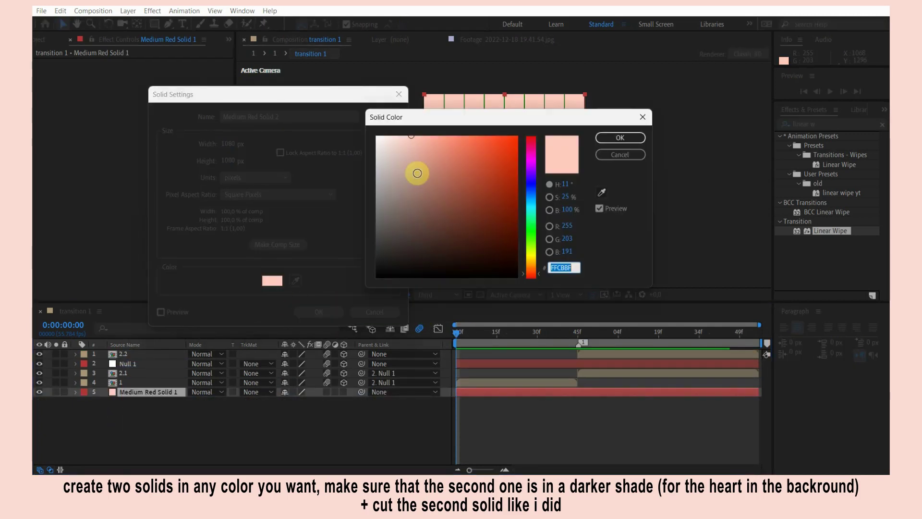
pyautogui.click(386, 136)
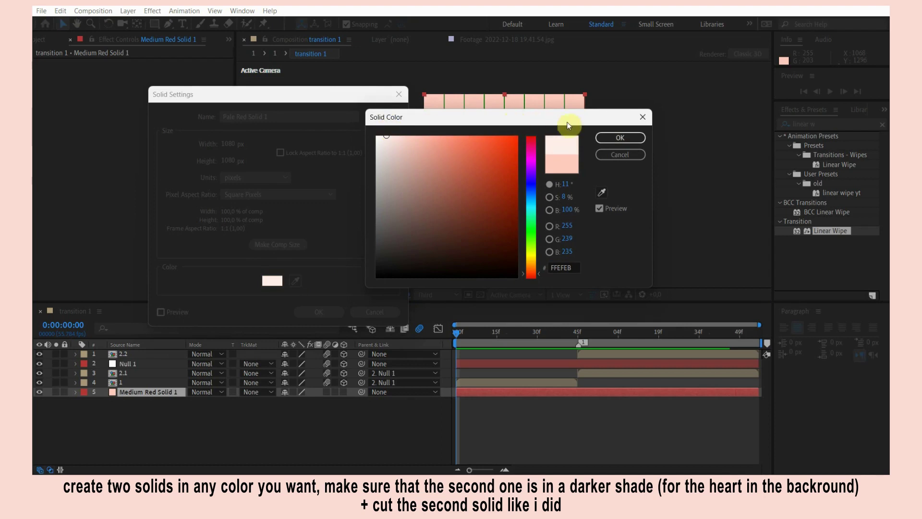
pyautogui.click(620, 138)
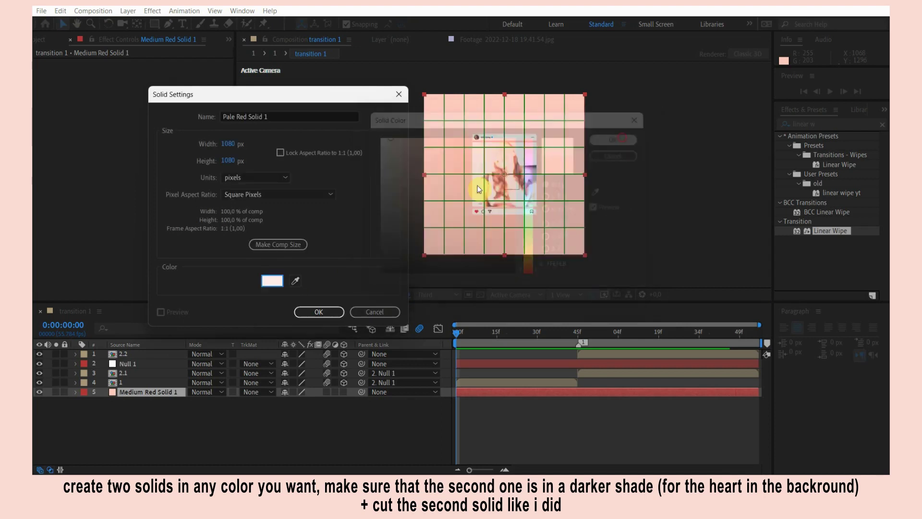
pyautogui.click(319, 310)
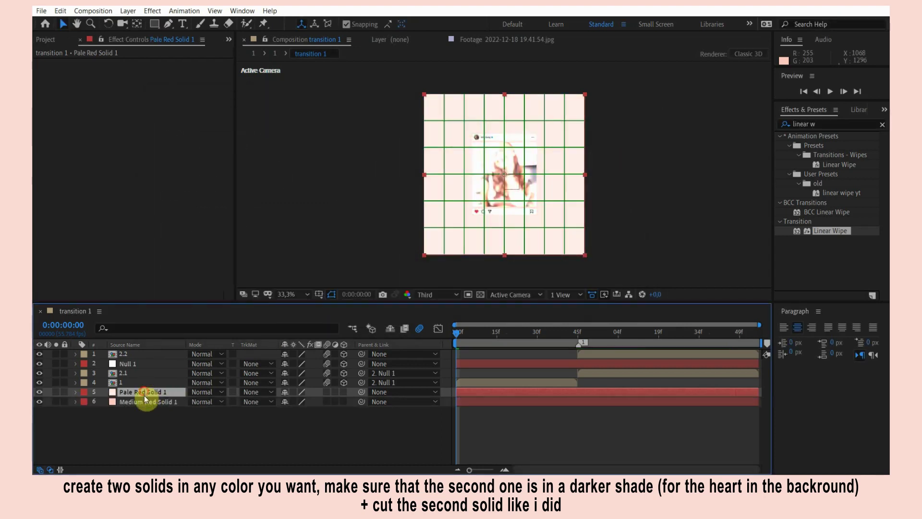
pyautogui.moveTo(144, 396); pyautogui.dragTo(148, 410)
# Trim Medium Red Solid 1 to start at frame 45 and preview the result
pyautogui.moveTo(457, 391); pyautogui.dragTo(576, 394)
pyautogui.press('space')
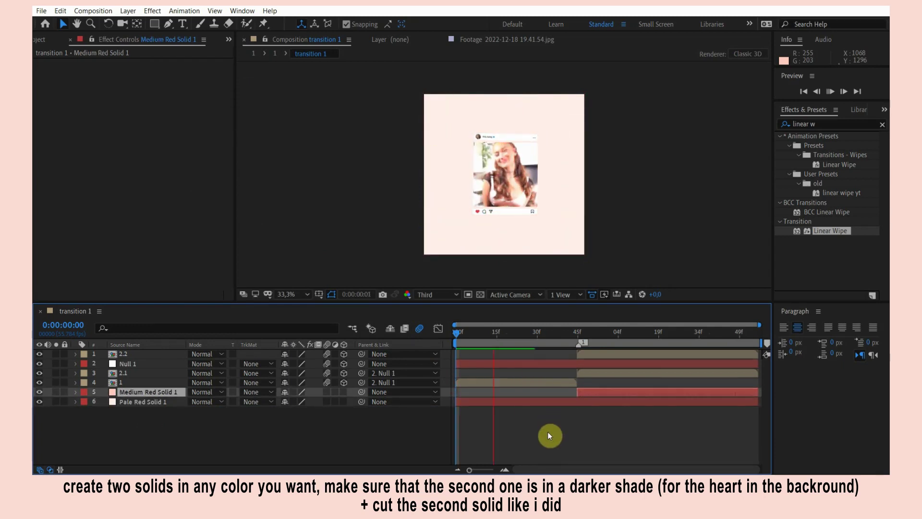
pyautogui.click(577, 331)
pyautogui.click(53, 40)
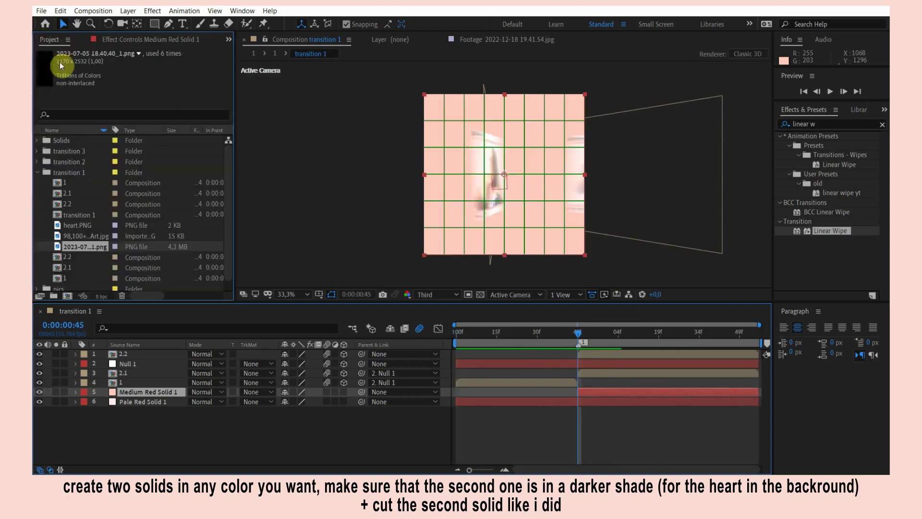
# Add heart.PNG to the timeline and scale it non-uniformly to 213.4, 231%
pyautogui.moveTo(82, 183)
pyautogui.mouseDown()
pyautogui.moveTo(120, 350)
pyautogui.moveTo(118, 390)
pyautogui.mouseUp()
pyautogui.press('s')
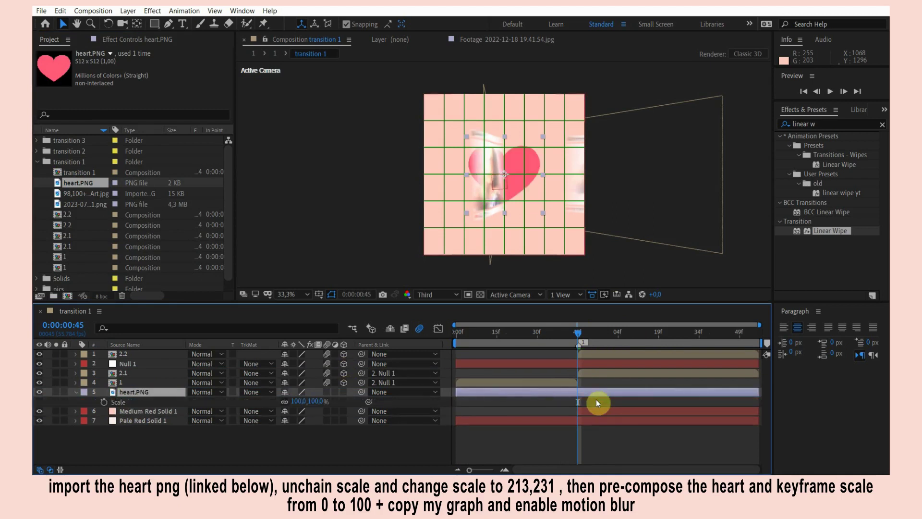
pyautogui.click(558, 401)
pyautogui.press('s')
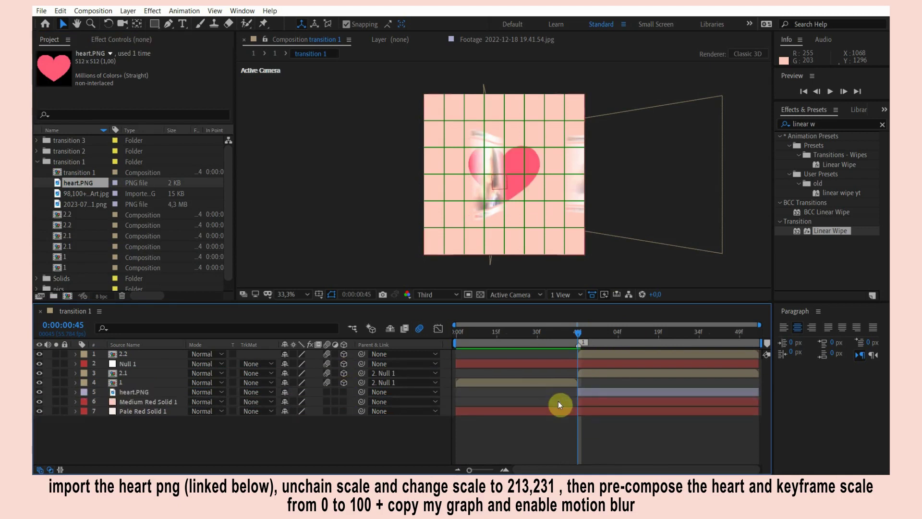
pyautogui.click(594, 396)
pyautogui.press('s')
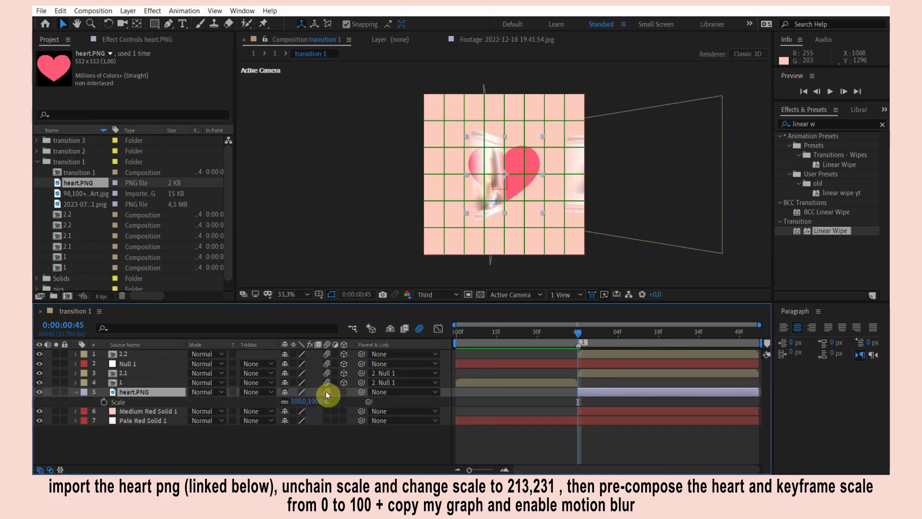
pyautogui.click(104, 401)
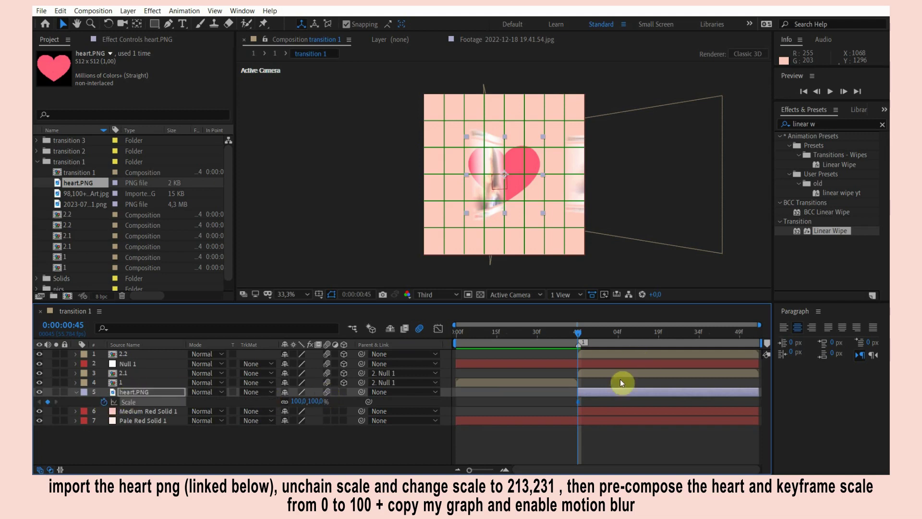
pyautogui.moveTo(313, 403)
pyautogui.mouseDown()
pyautogui.moveTo(398, 406)
pyautogui.moveTo(328, 402)
pyautogui.mouseUp()
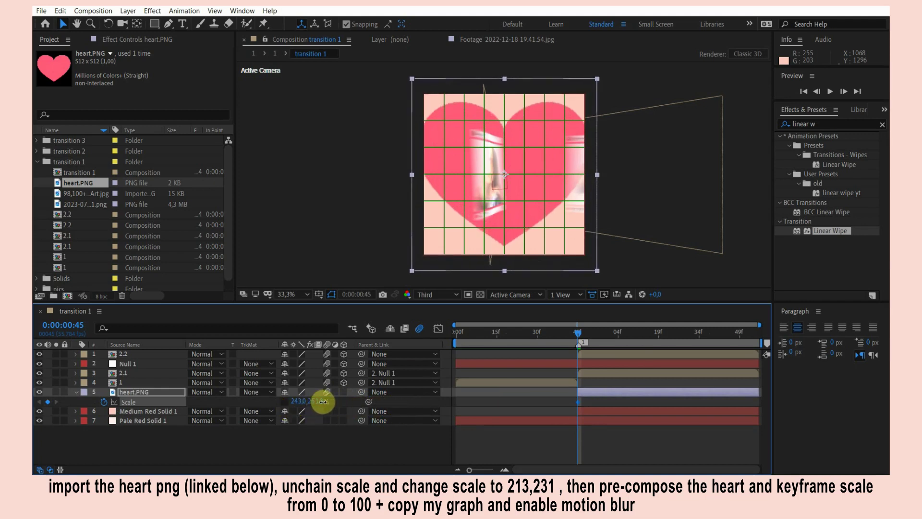
pyautogui.click(284, 402)
pyautogui.moveTo(298, 401); pyautogui.dragTo(245, 402)
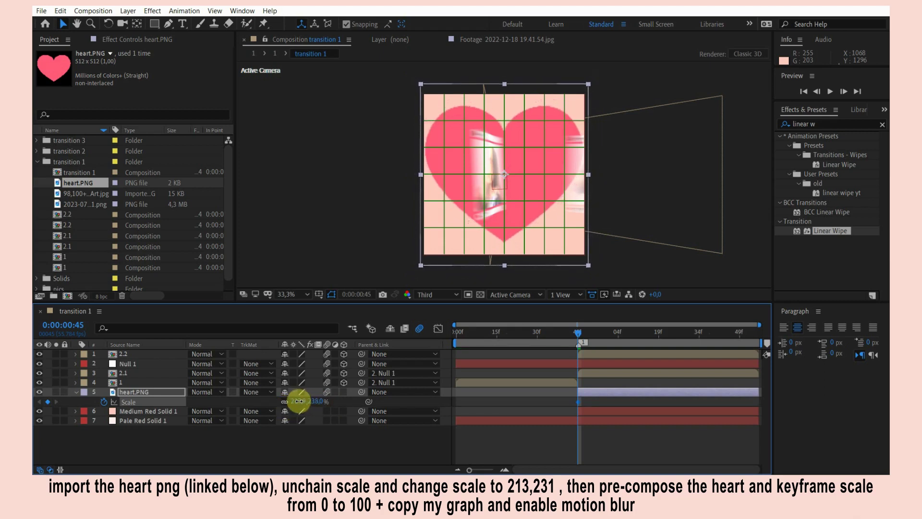
# Pre-compose the heart as 'h' and keyframe its scale from 0% at frame 45 to 100% later
pyautogui.rightClick(606, 391)
pyautogui.hotkey('ctrl', 'shift', 'c')
pyautogui.press('Return')
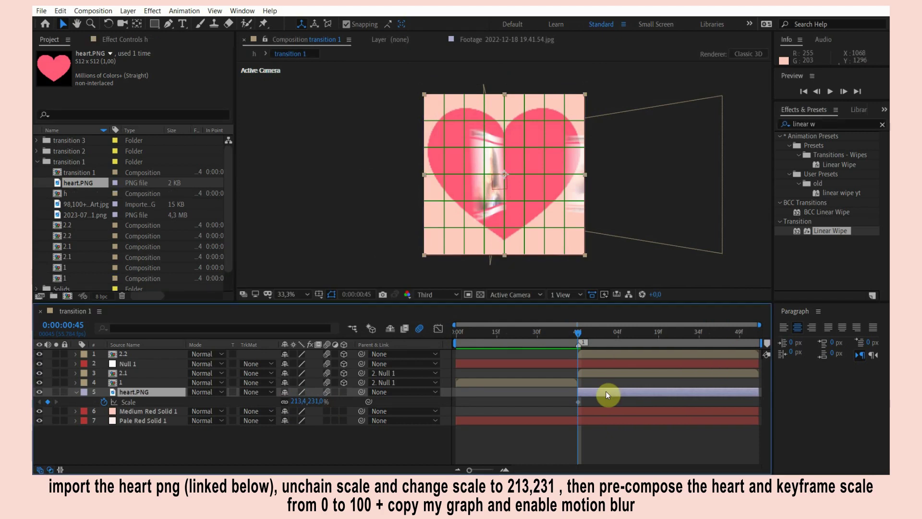
pyautogui.click(105, 403)
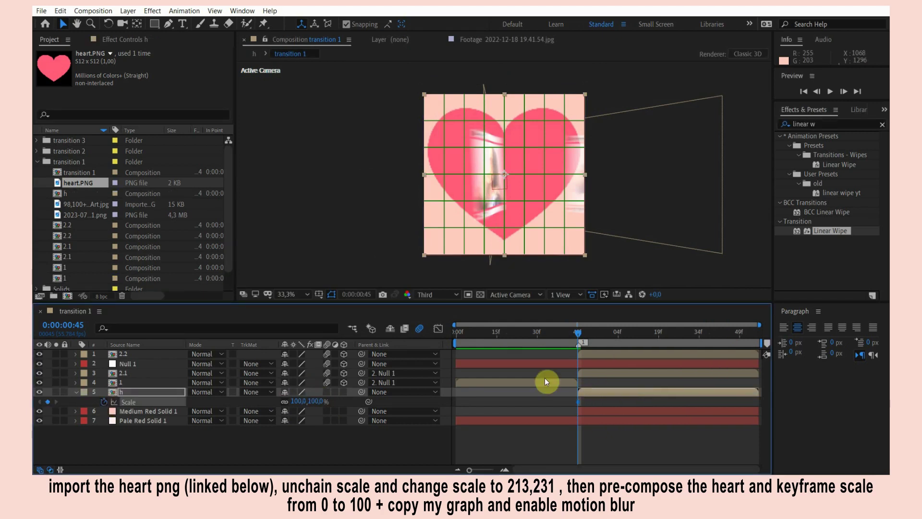
pyautogui.moveTo(576, 401); pyautogui.dragTo(757, 402)
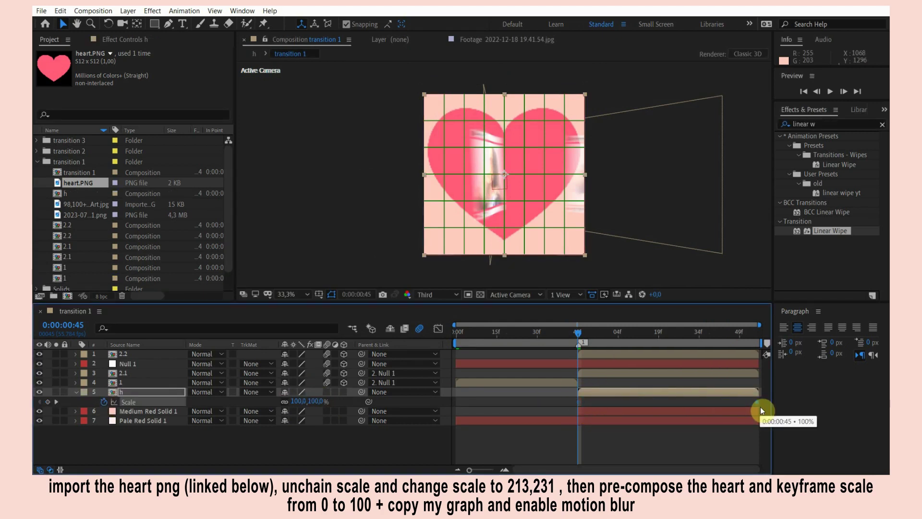
pyautogui.click(317, 401)
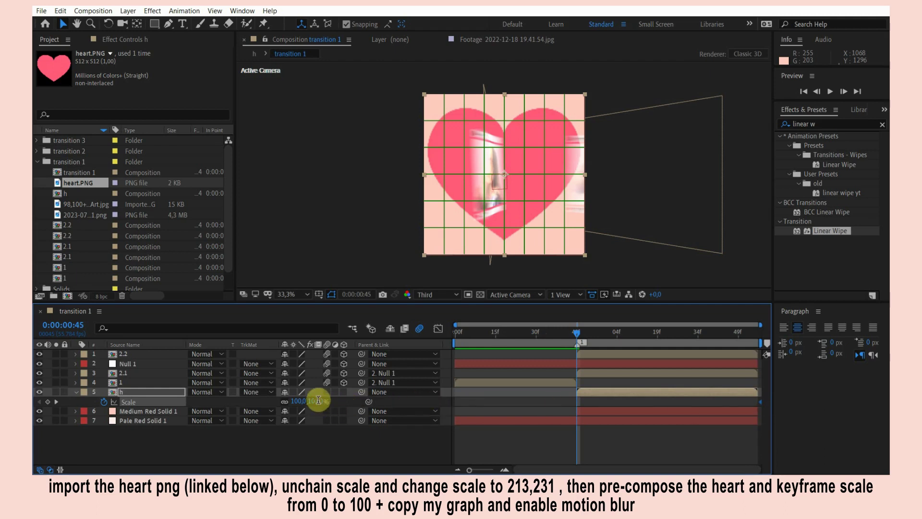
pyautogui.write('0')
pyautogui.press('Return')
pyautogui.click(438, 328)
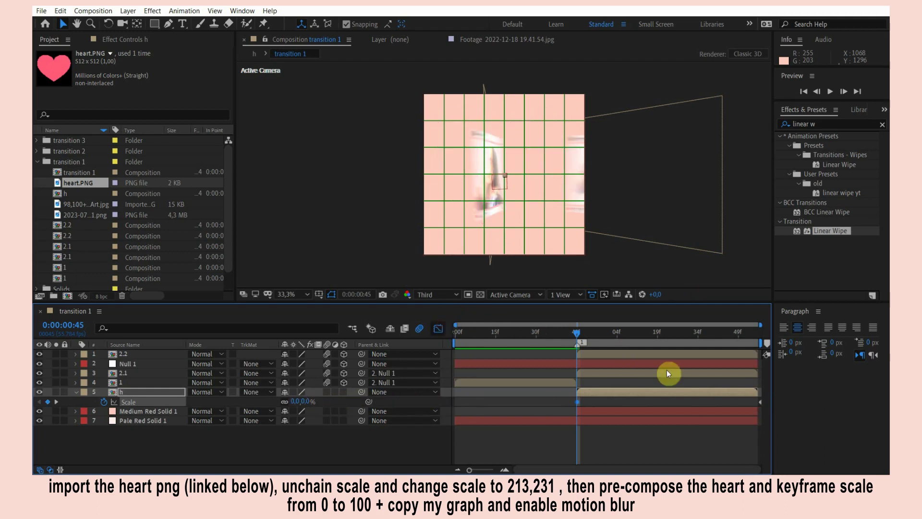
# Easy Ease the h scale keyframes and raise the first handle so it grows fast then settles
pyautogui.click(699, 456)
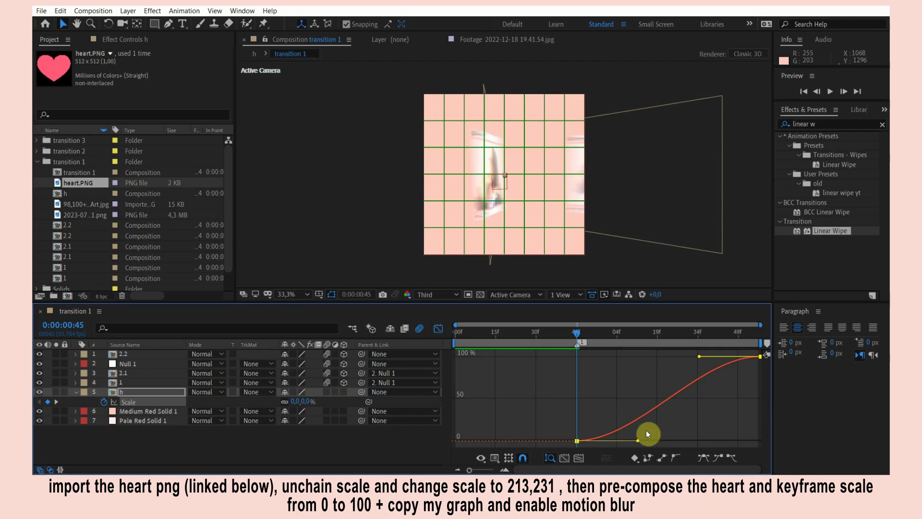
pyautogui.moveTo(635, 440); pyautogui.dragTo(563, 365)
pyautogui.press('space')
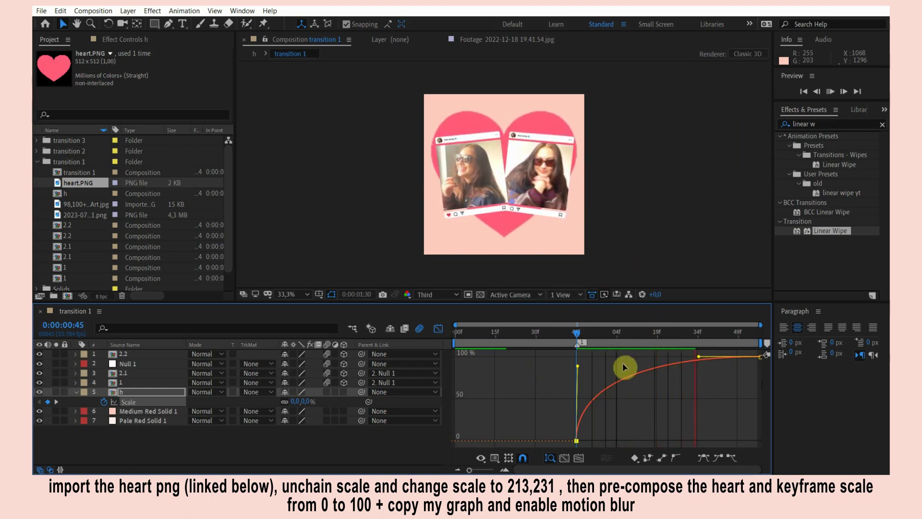
pyautogui.click(592, 343)
pyautogui.moveTo(578, 365); pyautogui.dragTo(577, 362)
pyautogui.click(635, 336)
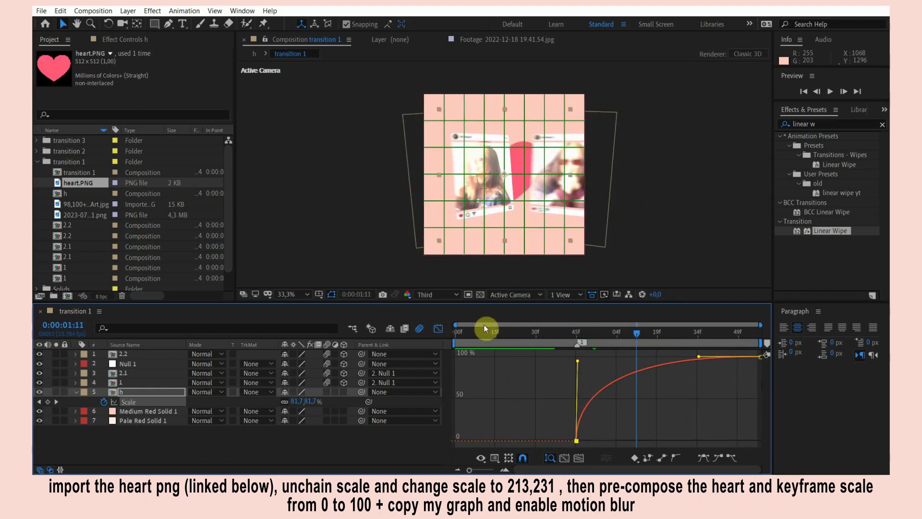
pyautogui.click(438, 328)
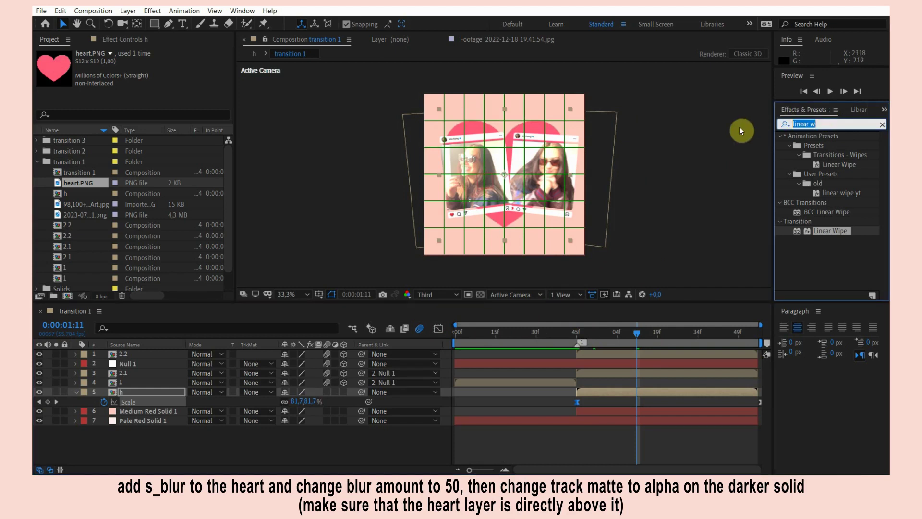
# Apply S_Blur at Blur Amount 50 to layer h and set Medium Red Solid 1's track matte to h's alpha
pyautogui.write('s_blur')
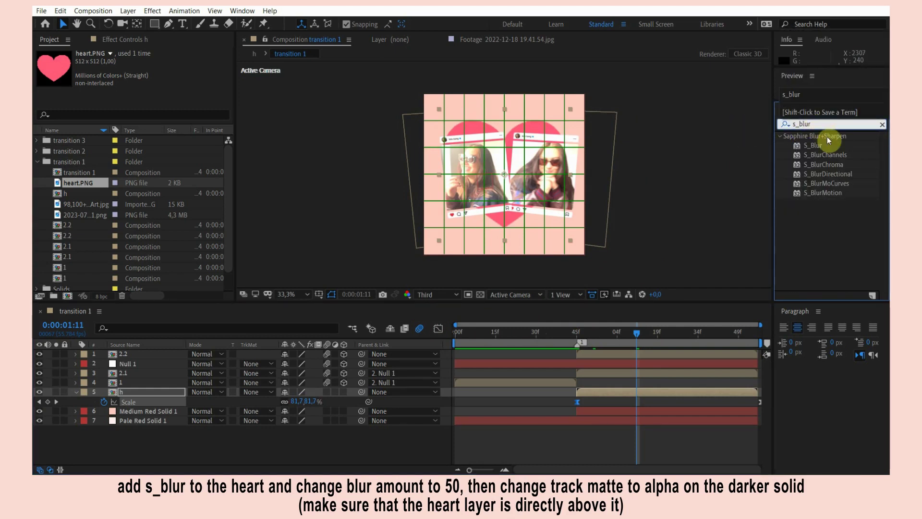
pyautogui.moveTo(818, 145); pyautogui.dragTo(620, 390)
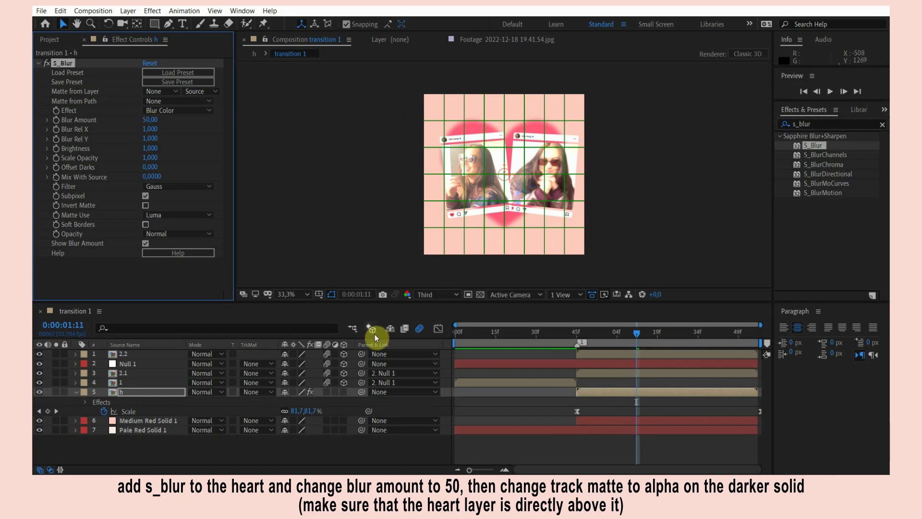
pyautogui.click(245, 420)
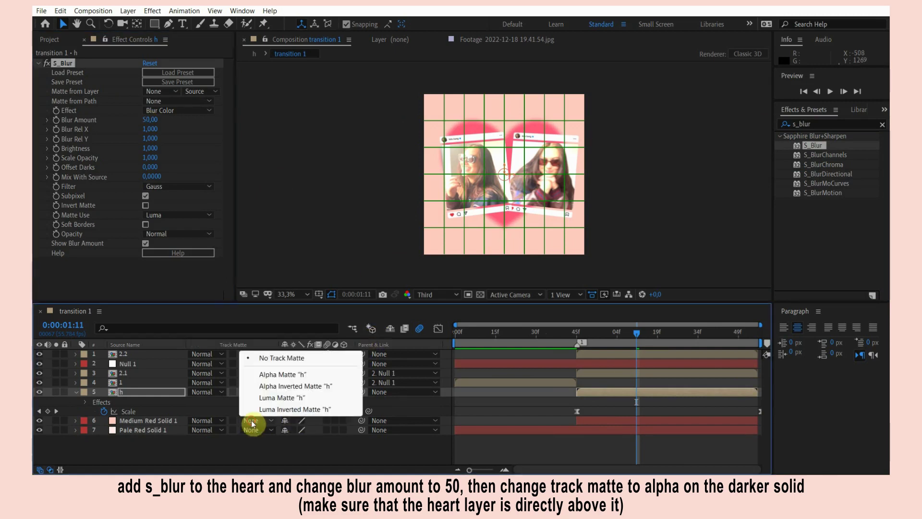
pyautogui.click(285, 377)
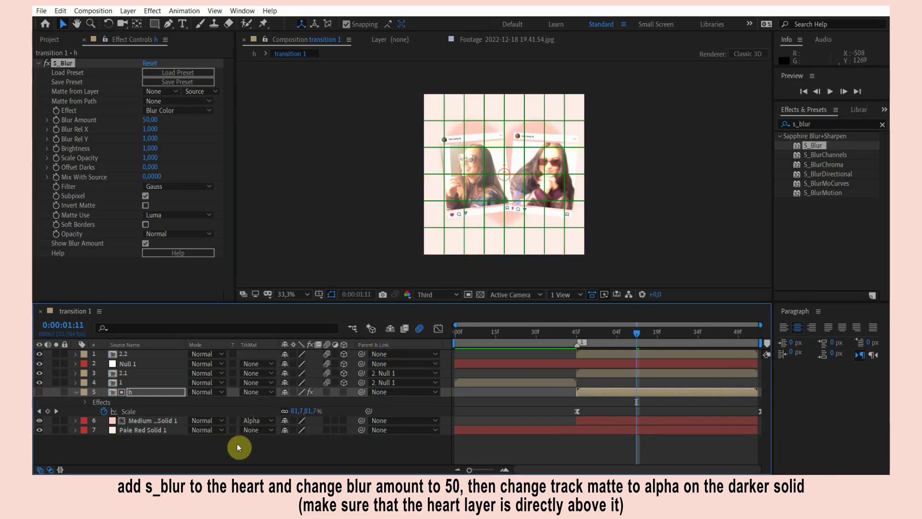
pyautogui.click(249, 421)
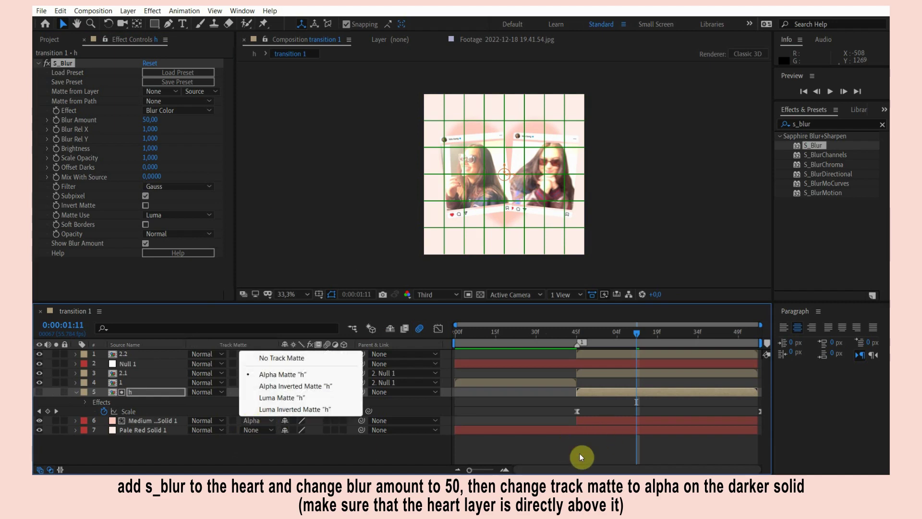
pyautogui.click(566, 458)
pyautogui.press('space')
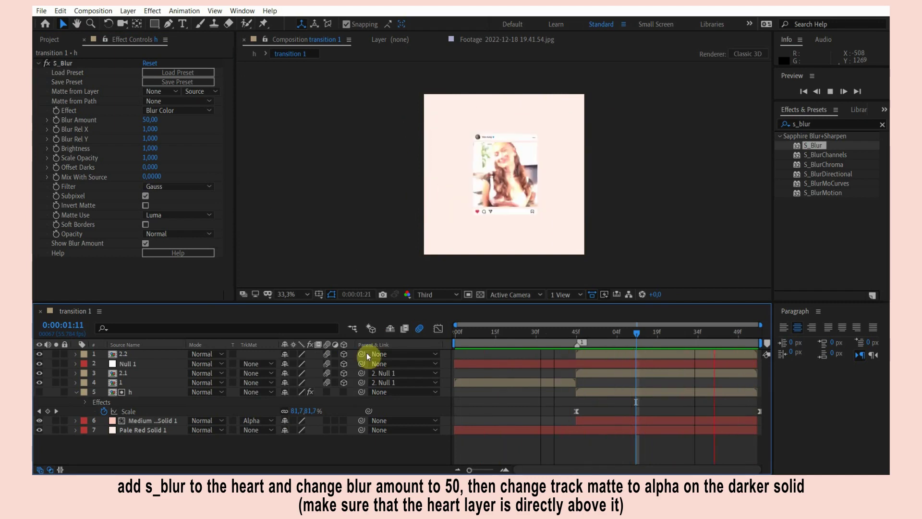
pyautogui.click(472, 330)
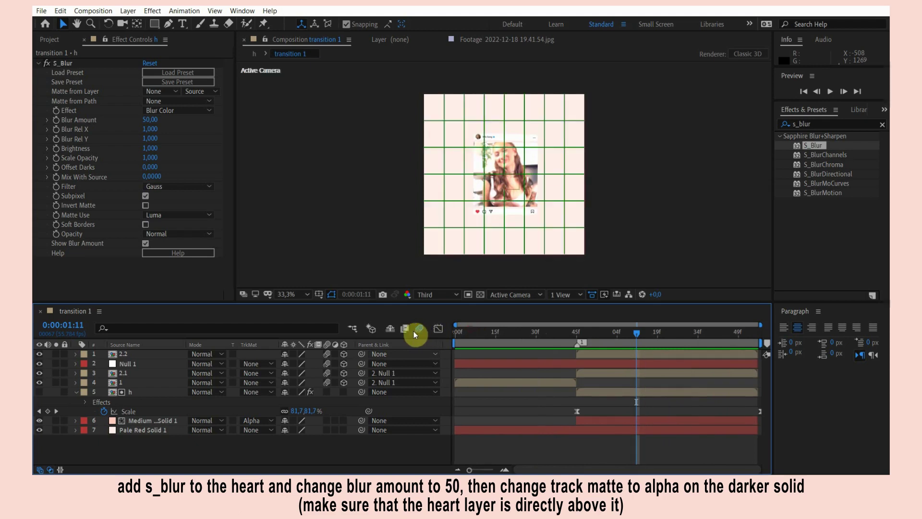
# Duplicate photo layer 1 and enlarge the lower copy to about 210%
pyautogui.click(478, 386)
pyautogui.hotkey('ctrl', 'd')
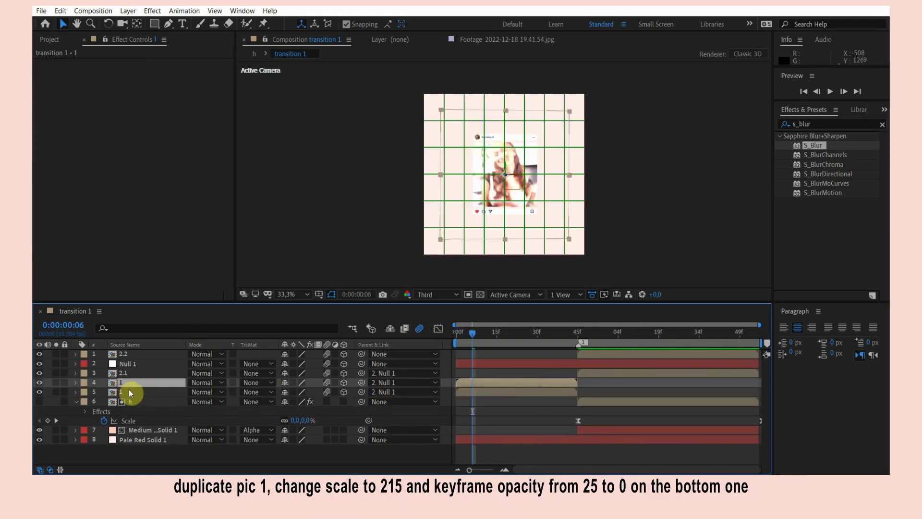
pyautogui.click(129, 392)
pyautogui.press('s')
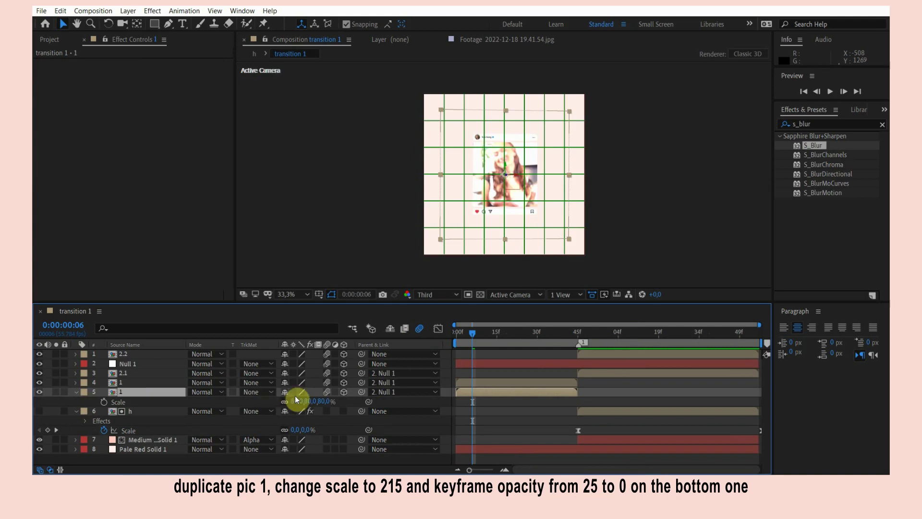
pyautogui.moveTo(327, 405); pyautogui.dragTo(405, 406)
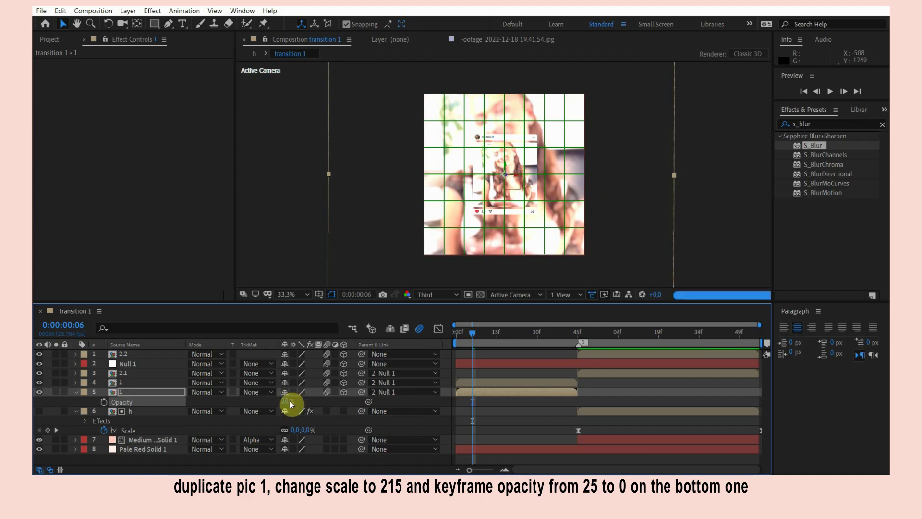
# Keyframe the duplicate's Opacity from 25% at frame 34 to 0% at frame 45, then preview the fade
pyautogui.press('Return')
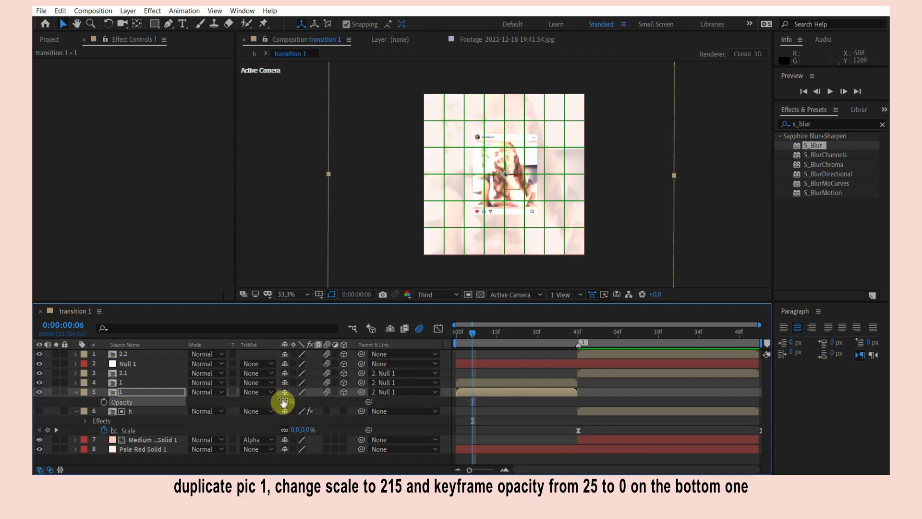
pyautogui.moveTo(473, 333); pyautogui.dragTo(457, 332)
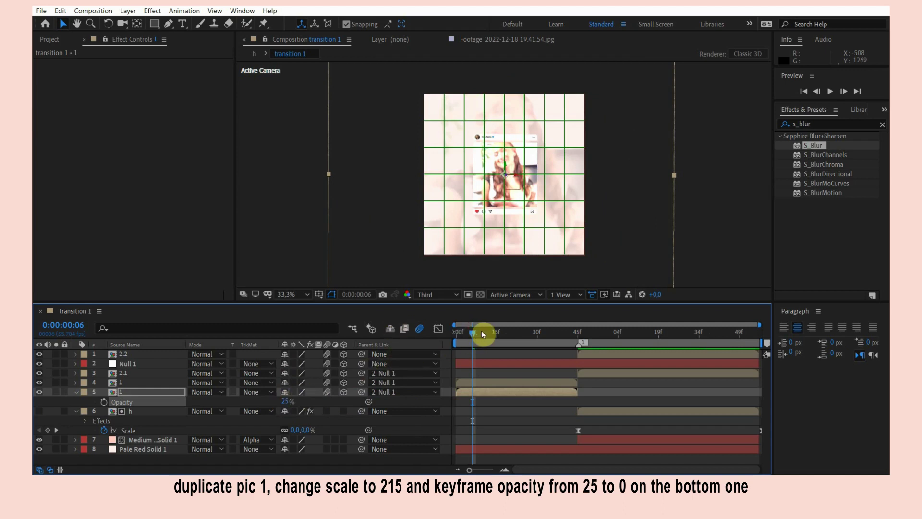
pyautogui.press('space')
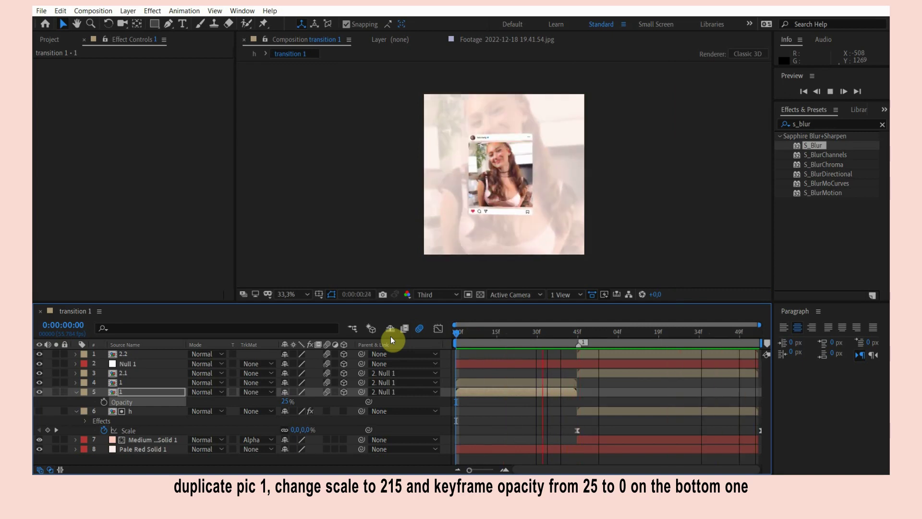
pyautogui.click(549, 332)
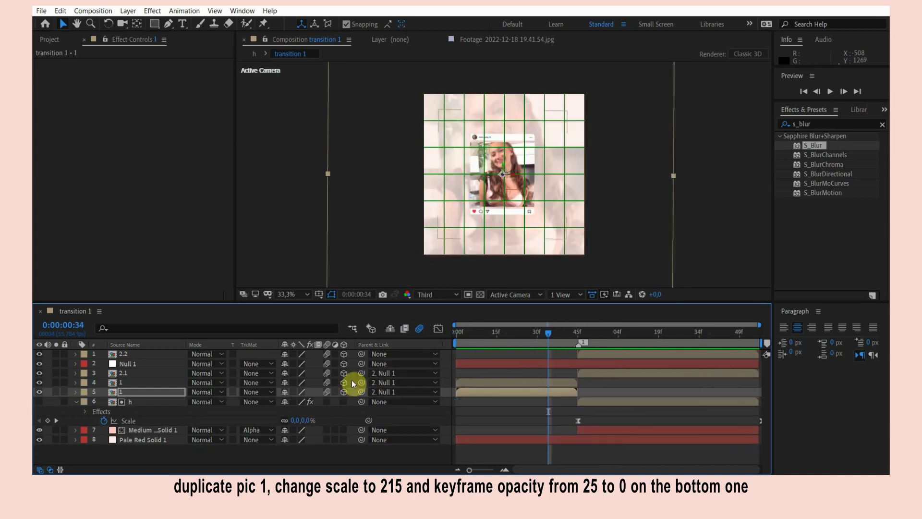
pyautogui.press('t')
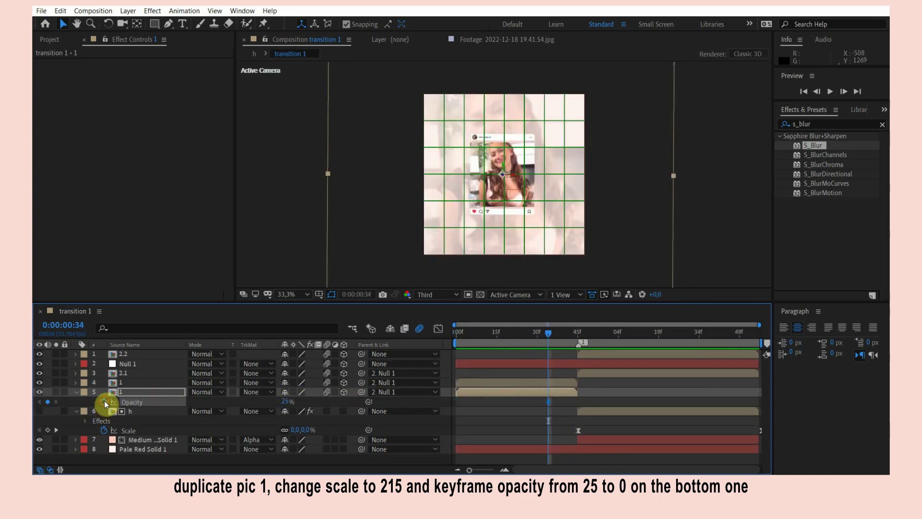
pyautogui.click(578, 332)
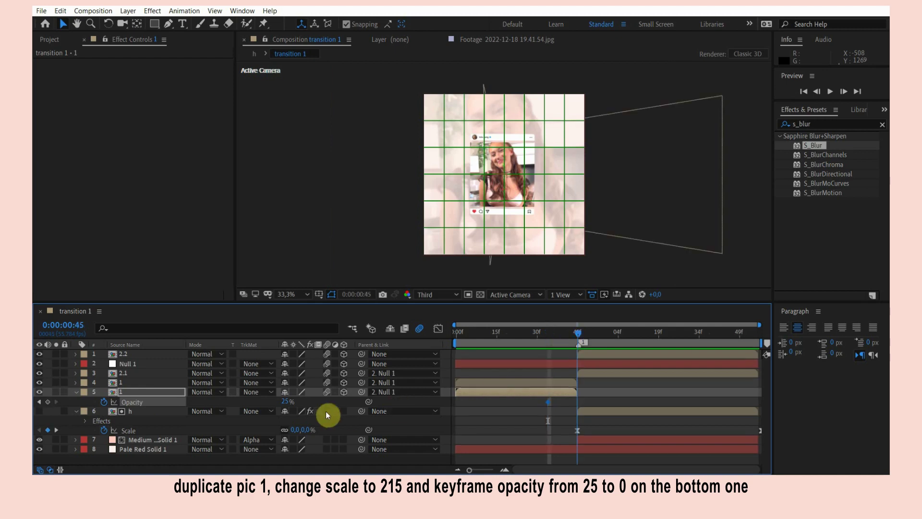
pyautogui.moveTo(281, 401); pyautogui.dragTo(269, 401)
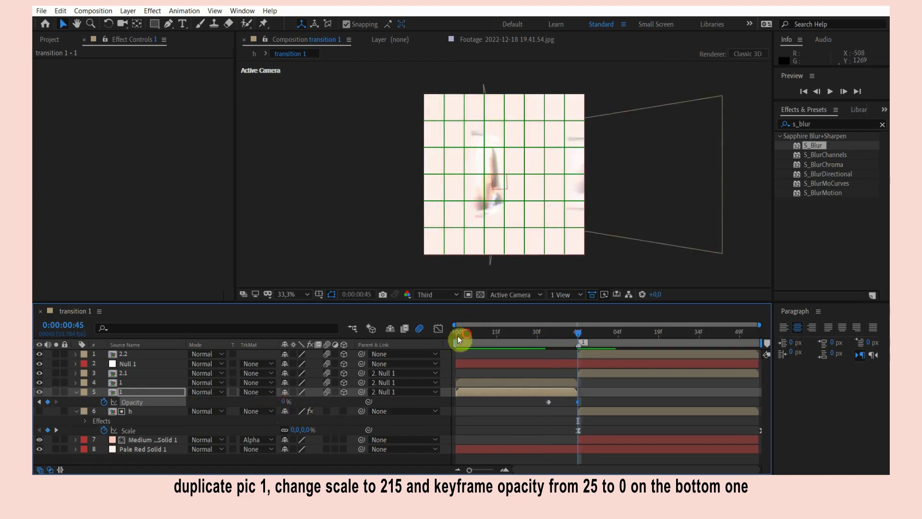
pyautogui.click(457, 335)
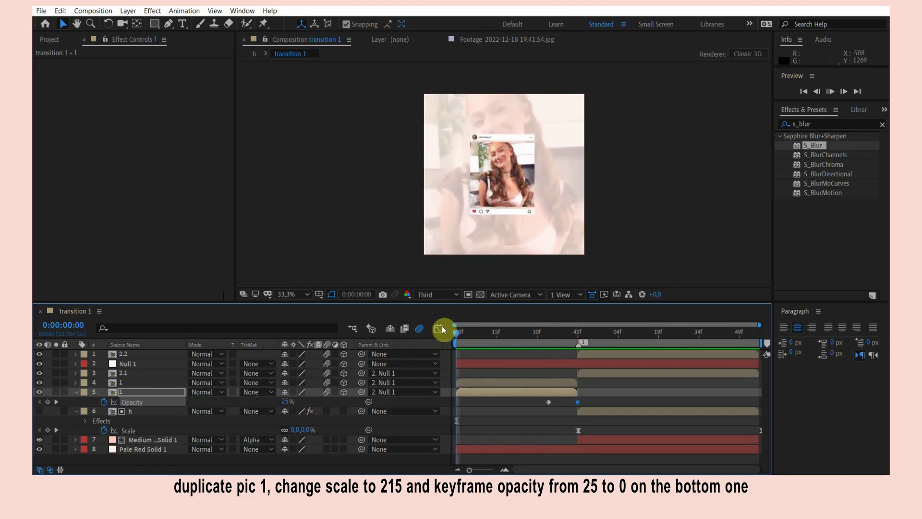
pyautogui.press('space')
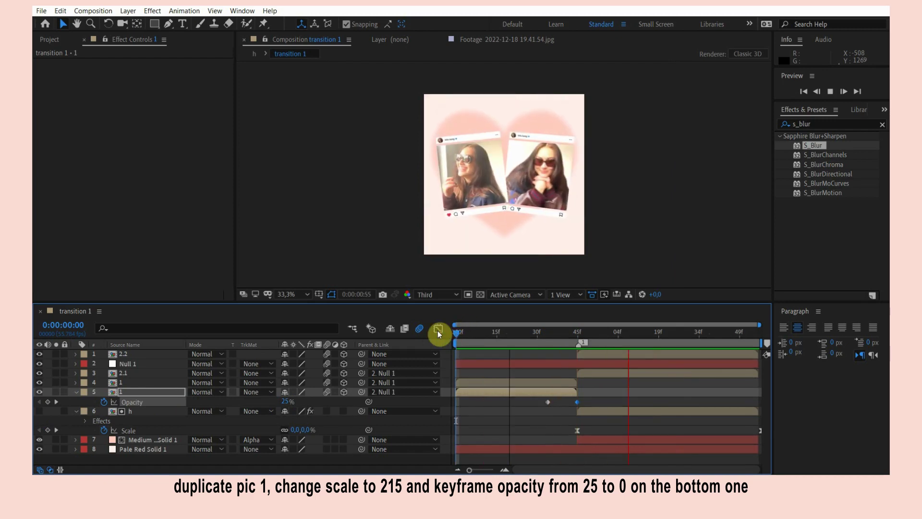
pyautogui.press('space')
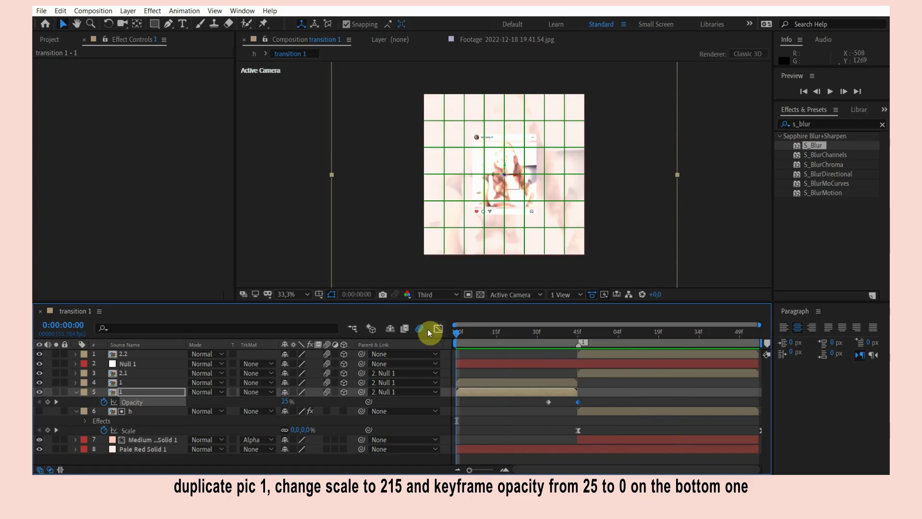
# Save the project and bring the daisy image into the composition
pyautogui.hotkey('ctrl', 's')
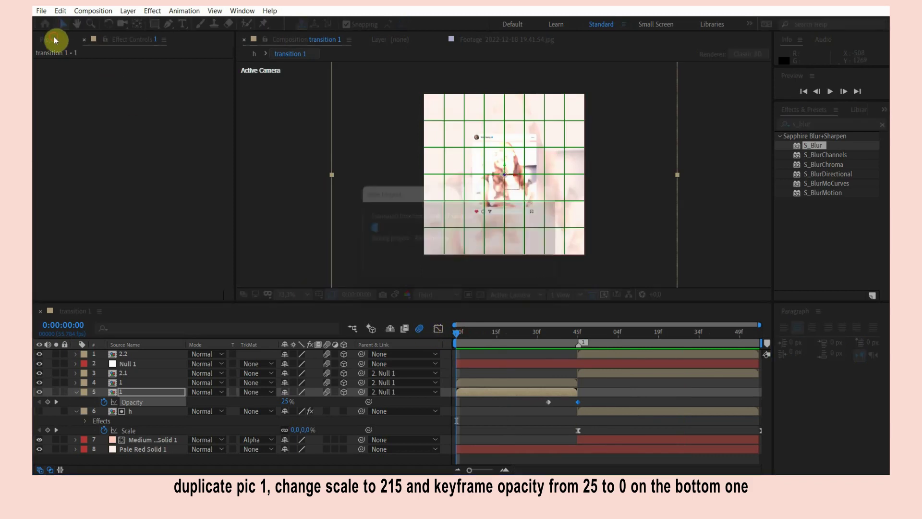
pyautogui.click(53, 38)
pyautogui.moveTo(77, 201); pyautogui.dragTo(127, 390)
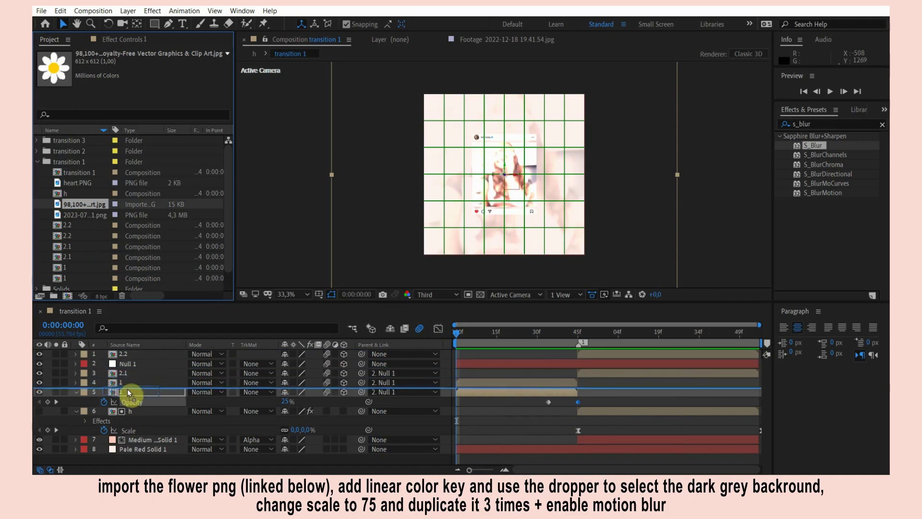
# Place the daisy layer and key out its dark grey background with Linear Color Key
pyautogui.moveTo(128, 390); pyautogui.dragTo(126, 388)
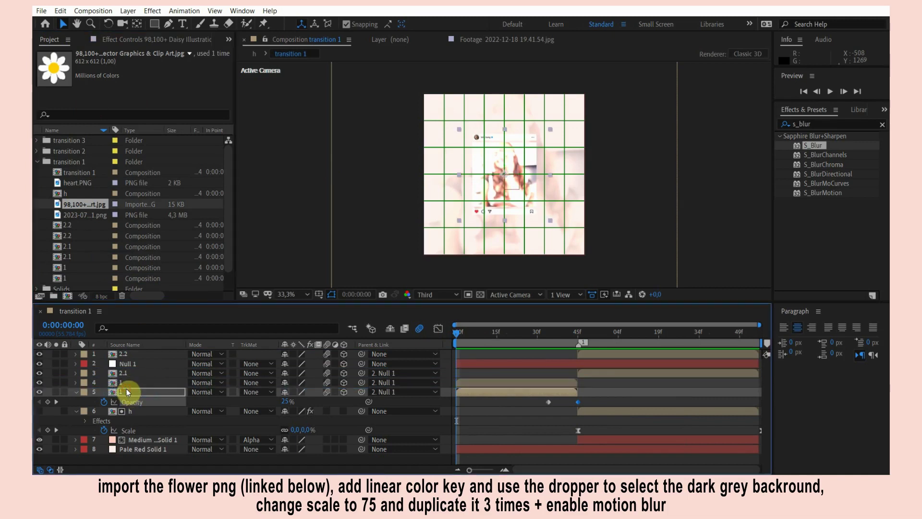
pyautogui.click(601, 401)
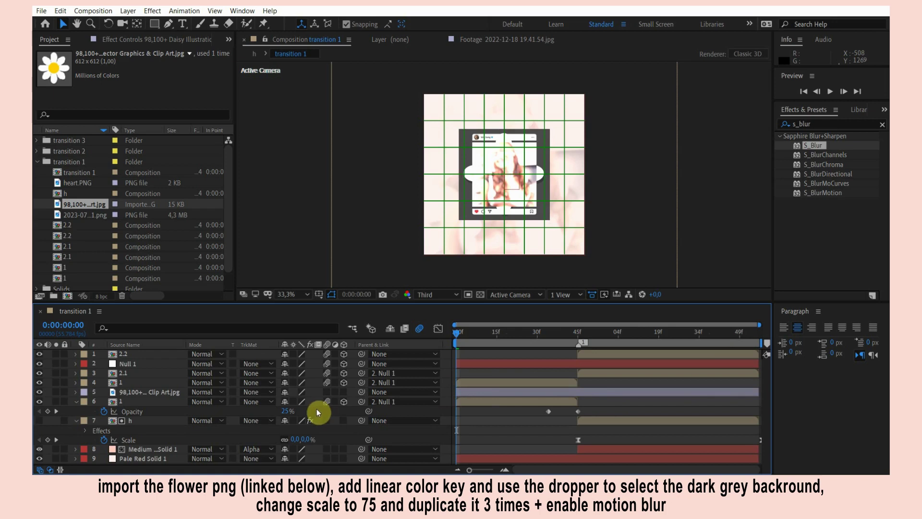
pyautogui.click(478, 394)
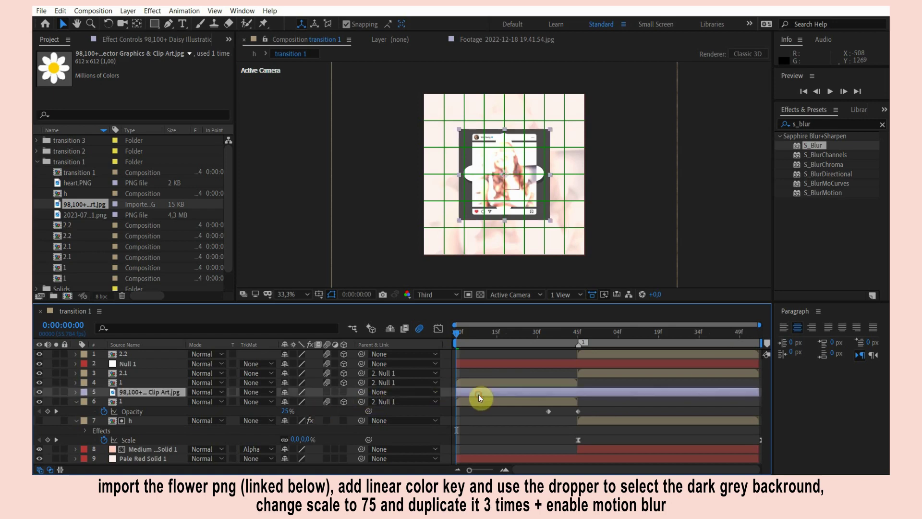
pyautogui.click(40, 391)
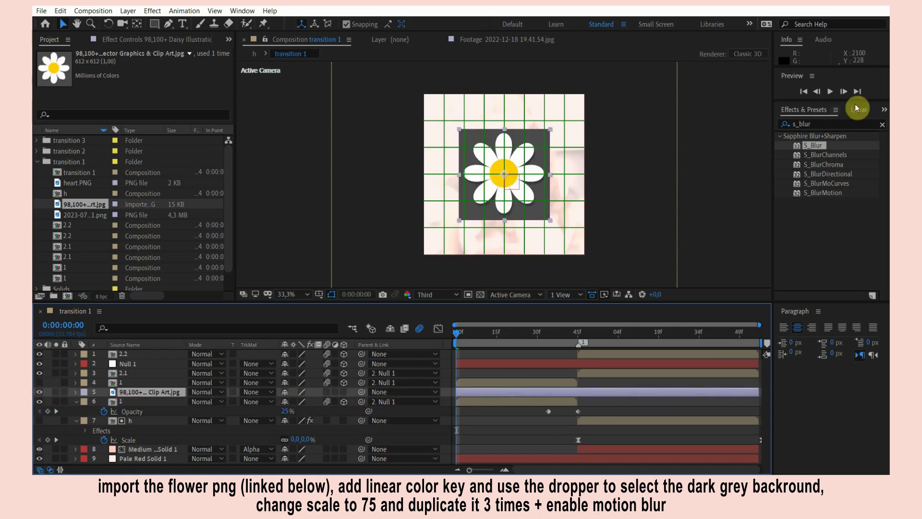
pyautogui.doubleClick(824, 123)
pyautogui.write('linear color')
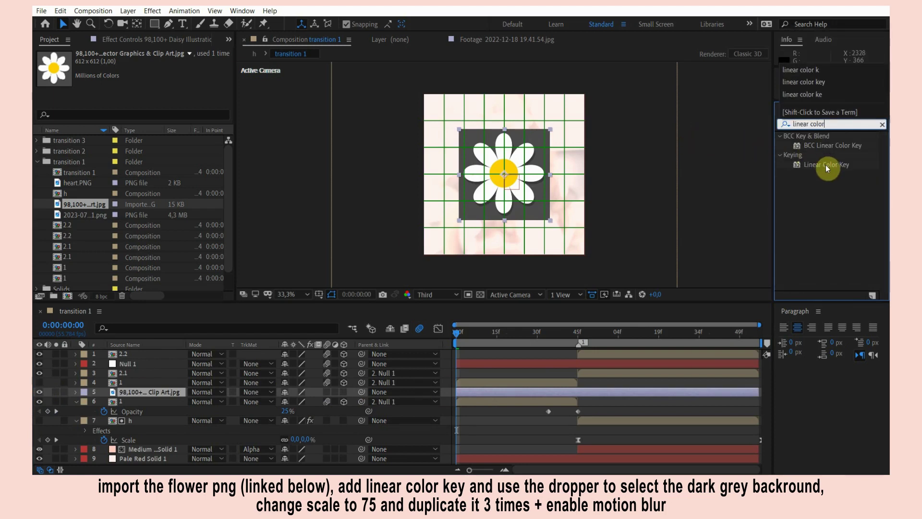
pyautogui.moveTo(825, 164); pyautogui.dragTo(503, 188)
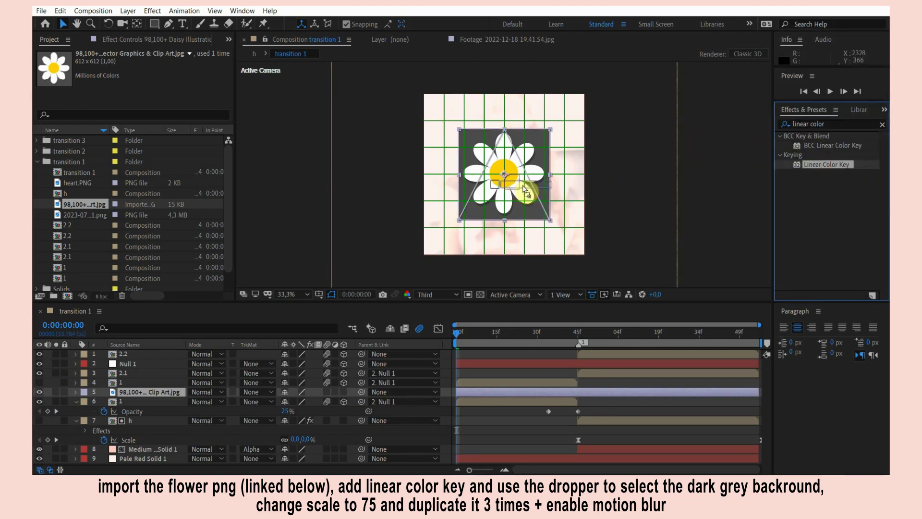
pyautogui.click(469, 150)
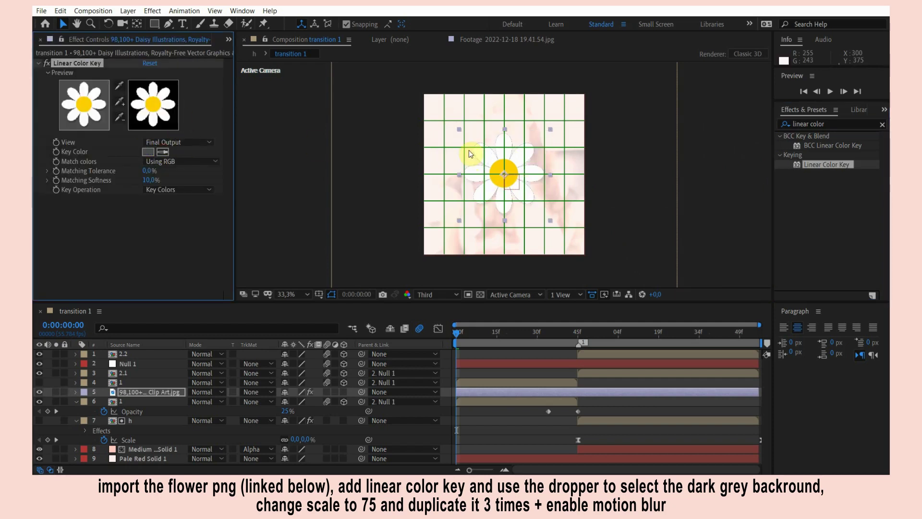
pyautogui.click(510, 432)
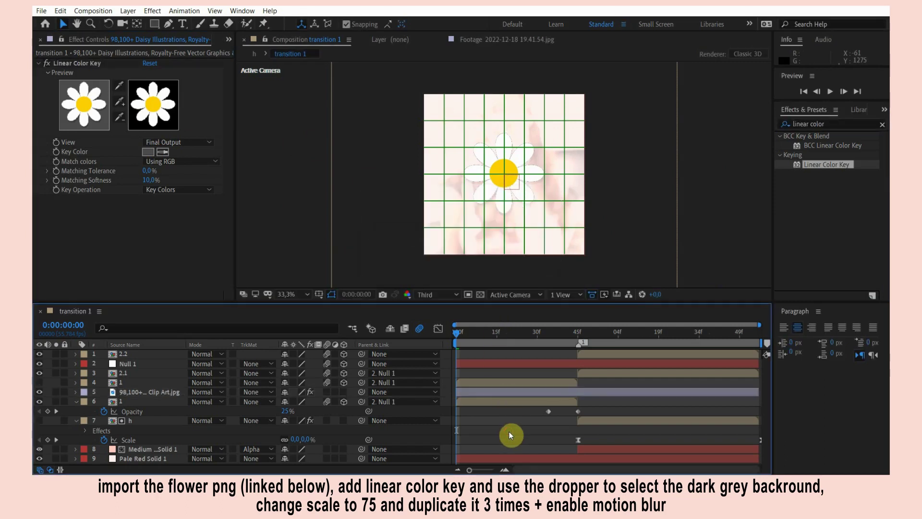
# Shrink the daisy layer to about 74% scale
pyautogui.click(463, 393)
pyautogui.press('s')
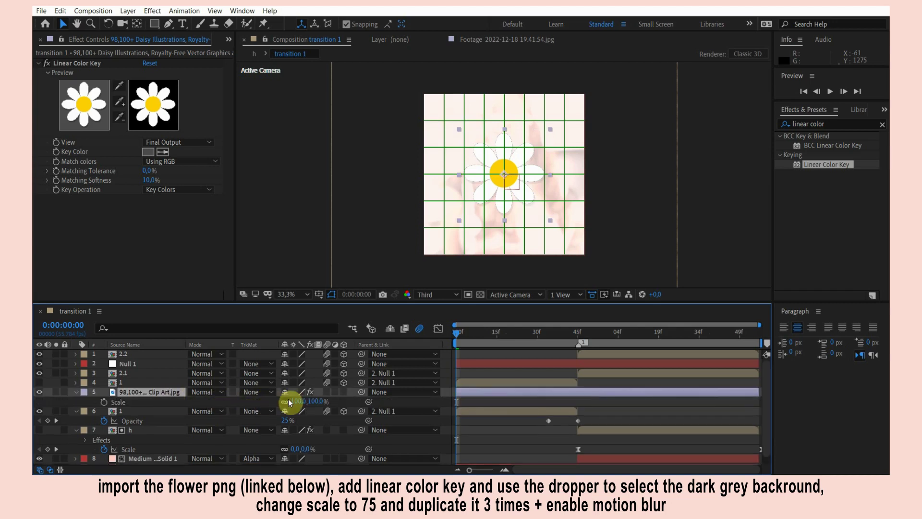
pyautogui.moveTo(316, 398); pyautogui.dragTo(303, 398)
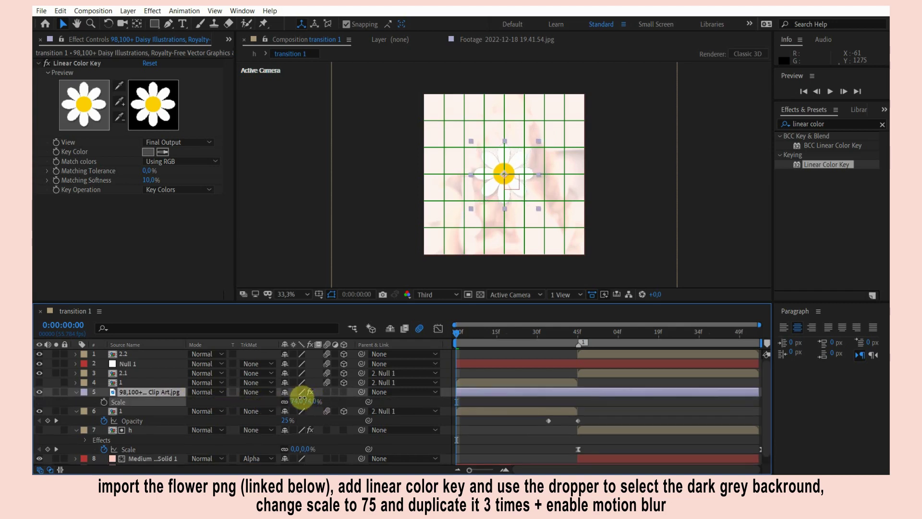
pyautogui.click(474, 393)
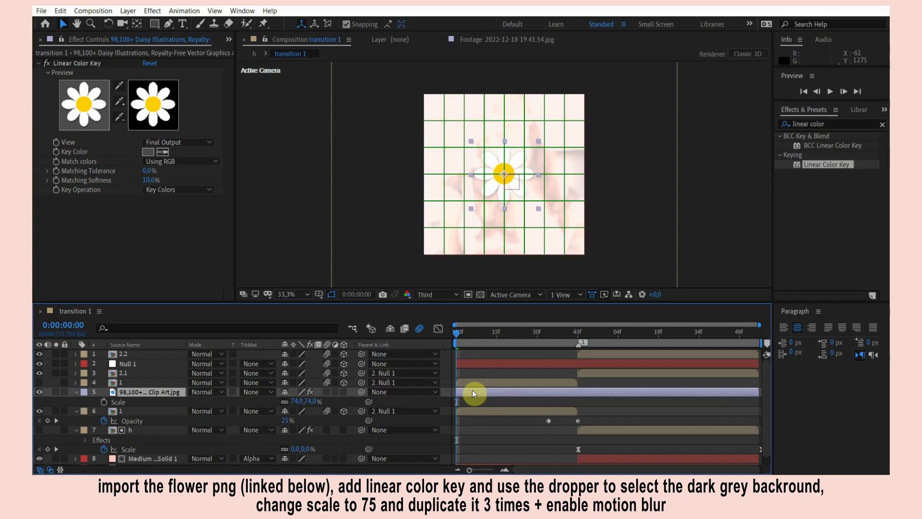
# Duplicate the daisy into four layers, enable motion blur on each, and show their Position values
pyautogui.hotkey('ctrl', 'd')
pyautogui.hotkey('ctrl', 'd')
pyautogui.hotkey('ctrl', 'd')
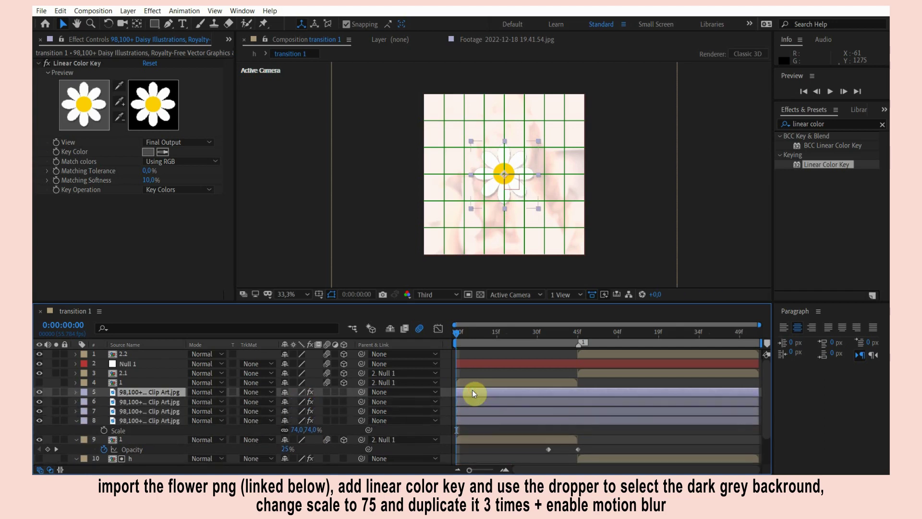
pyautogui.moveTo(326, 394); pyautogui.dragTo(327, 421)
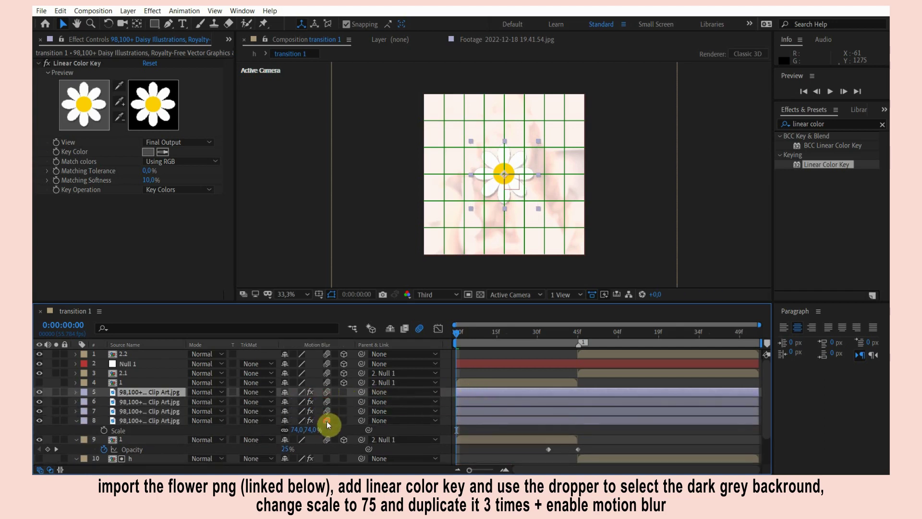
pyautogui.click(485, 430)
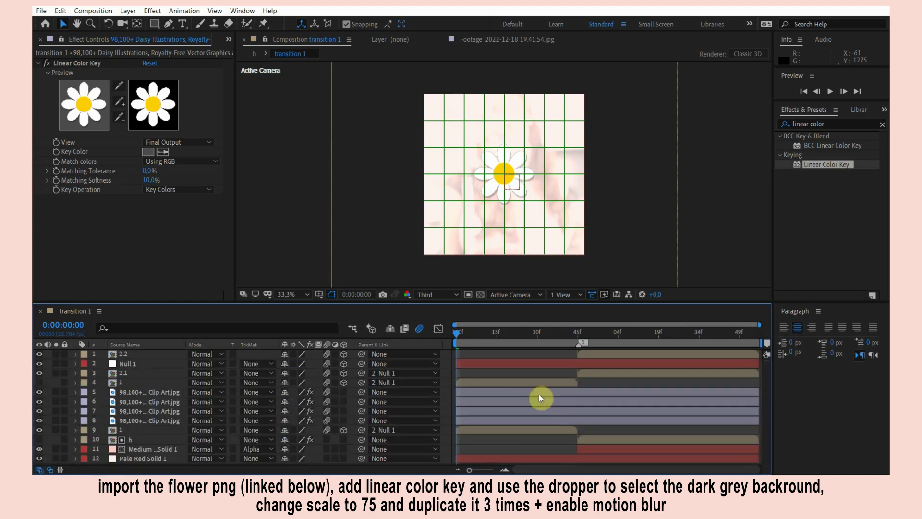
pyautogui.moveTo(359, 390); pyautogui.dragTo(352, 422)
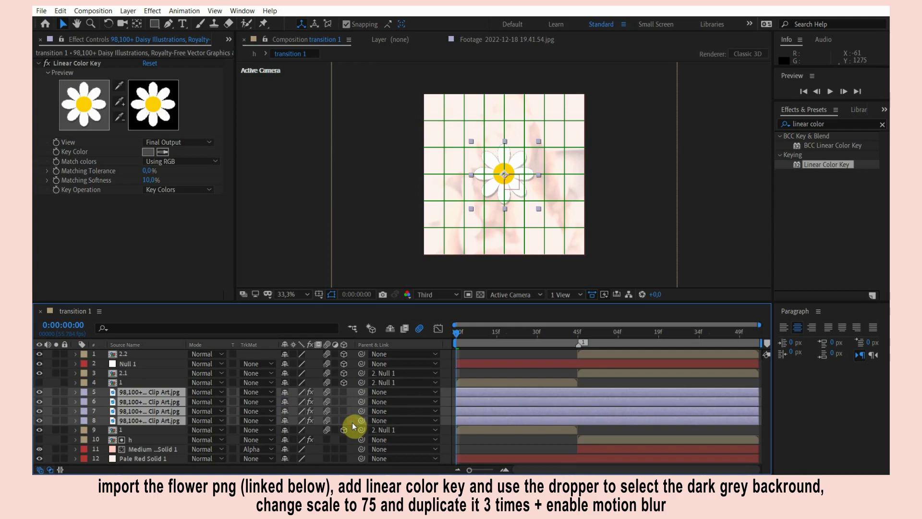
pyautogui.press('p')
pyautogui.scroll(-1, 765, 374)
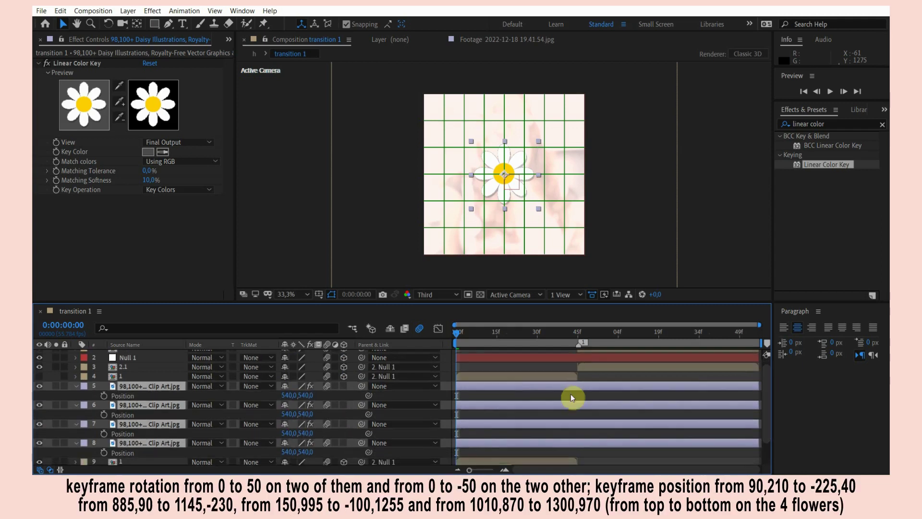
# Move the two lower daisies to the bottom-left (170,956) and bottom-right (971,872) corners
pyautogui.click(506, 396)
pyautogui.moveTo(309, 452); pyautogui.dragTo(515, 437)
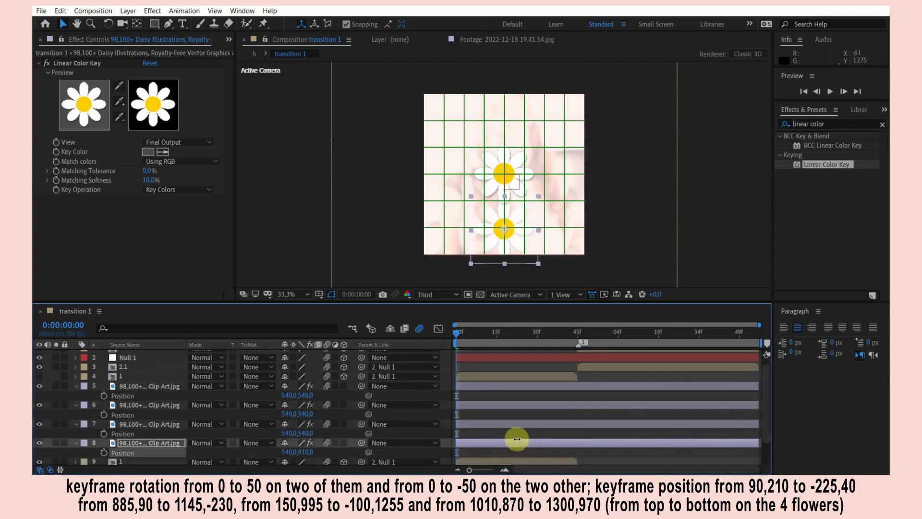
pyautogui.moveTo(294, 451)
pyautogui.mouseDown()
pyautogui.moveTo(528, 436)
pyautogui.moveTo(513, 434)
pyautogui.mouseUp()
pyautogui.moveTo(290, 433); pyautogui.dragTo(82, 436)
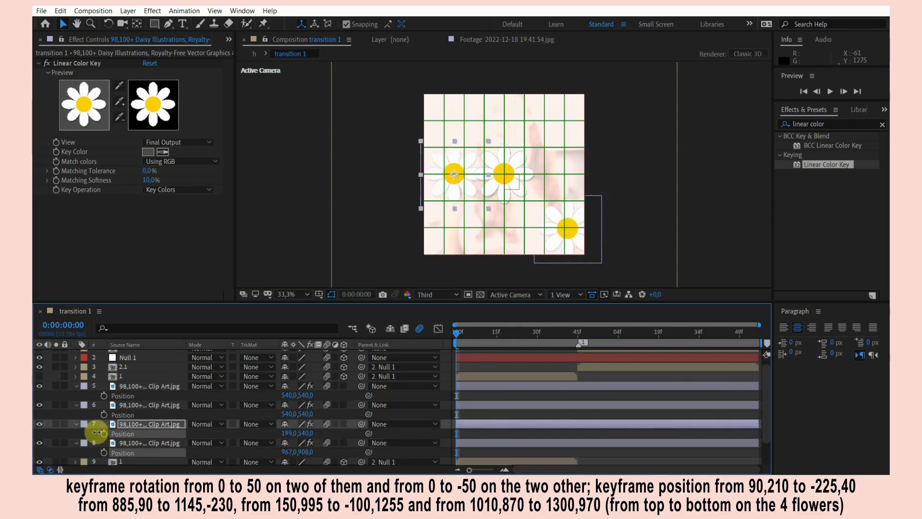
pyautogui.moveTo(305, 433); pyautogui.dragTo(524, 407)
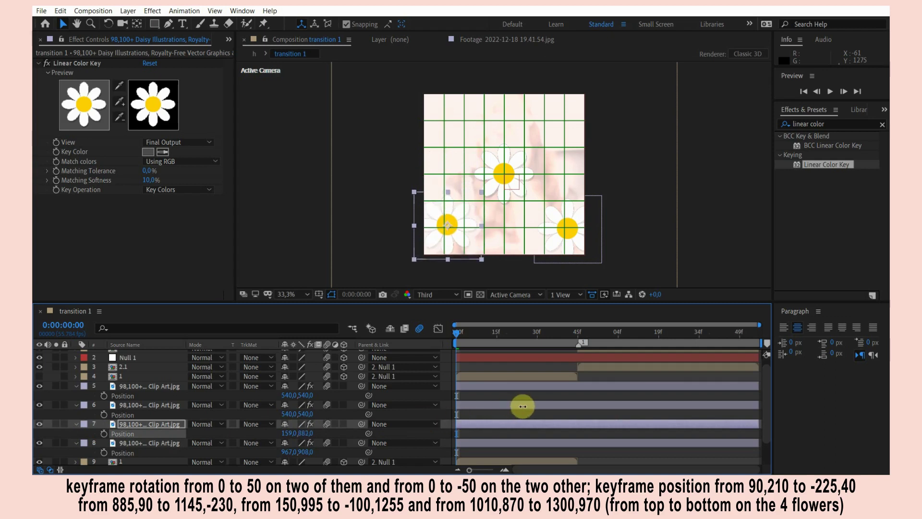
pyautogui.moveTo(522, 407); pyautogui.dragTo(542, 401)
pyautogui.moveTo(306, 451)
pyautogui.mouseDown()
pyautogui.moveTo(285, 448)
pyautogui.moveTo(291, 433)
pyautogui.moveTo(301, 433)
pyautogui.moveTo(286, 417)
pyautogui.moveTo(460, 399)
pyautogui.mouseUp()
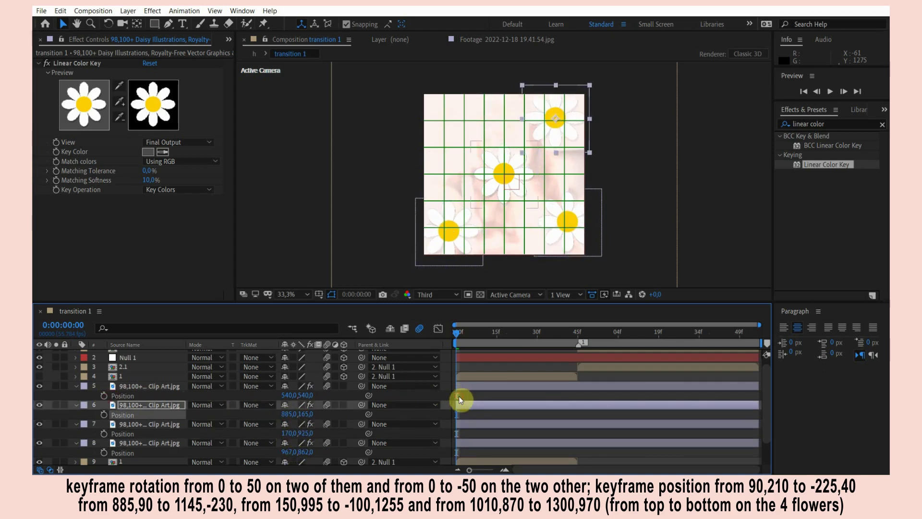
# Move the upper daisies to top-left (127,211) and top-right (885,126), fine-tuning the placements
pyautogui.moveTo(311, 413); pyautogui.dragTo(175, 390)
pyautogui.moveTo(305, 395); pyautogui.dragTo(116, 400)
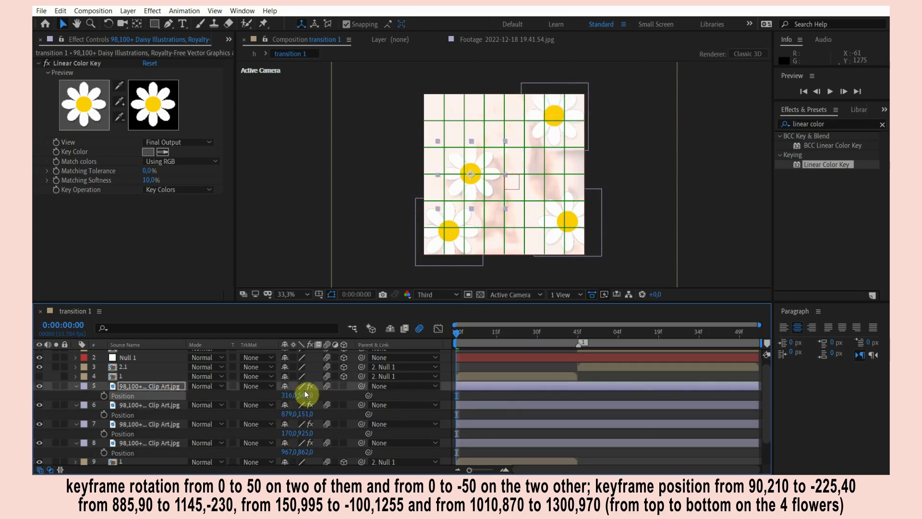
pyautogui.moveTo(288, 395); pyautogui.dragTo(195, 397)
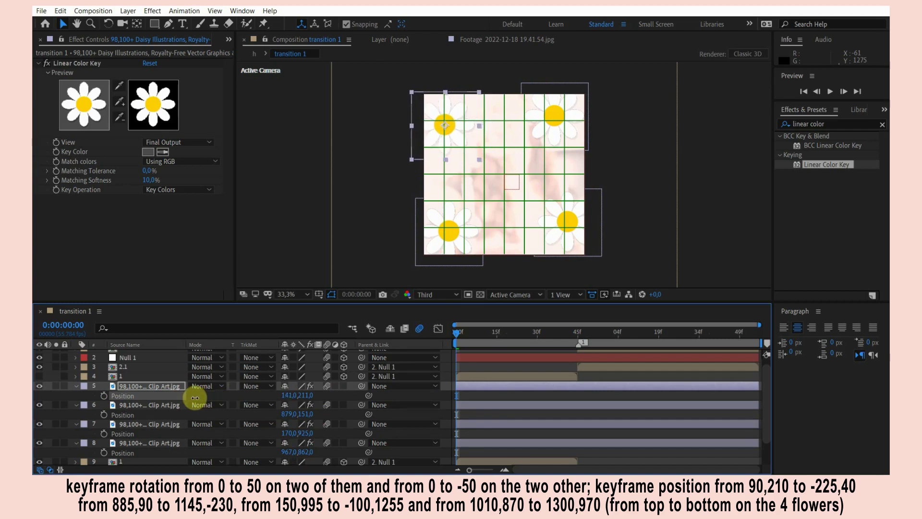
pyautogui.moveTo(305, 433); pyautogui.dragTo(321, 432)
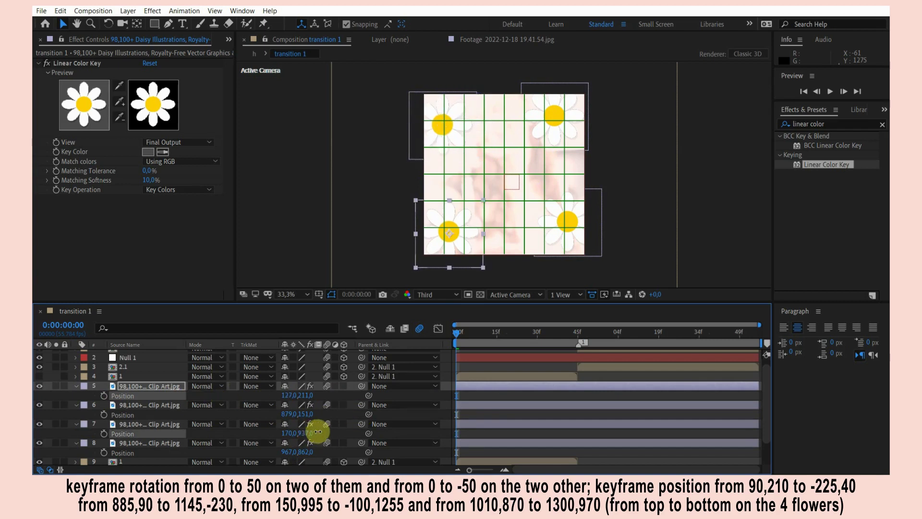
pyautogui.click(291, 451)
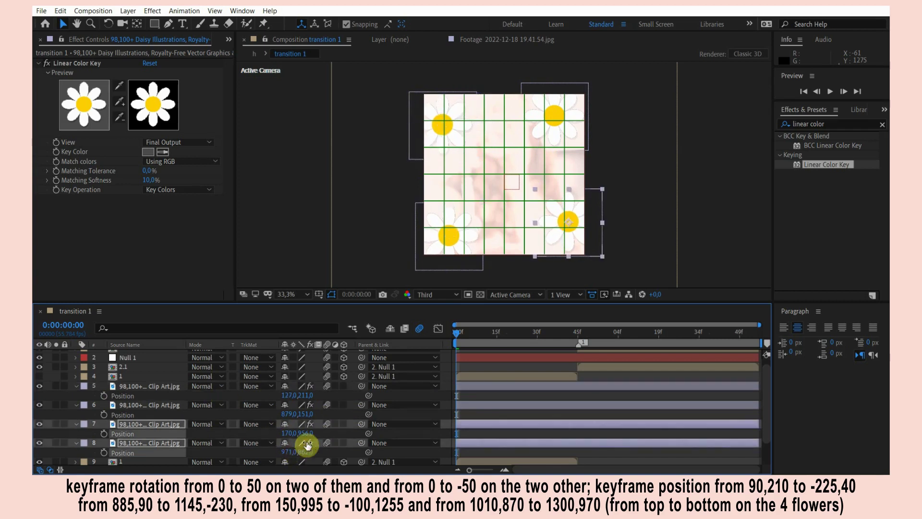
pyautogui.click(288, 413)
pyautogui.moveTo(288, 413); pyautogui.dragTo(293, 414)
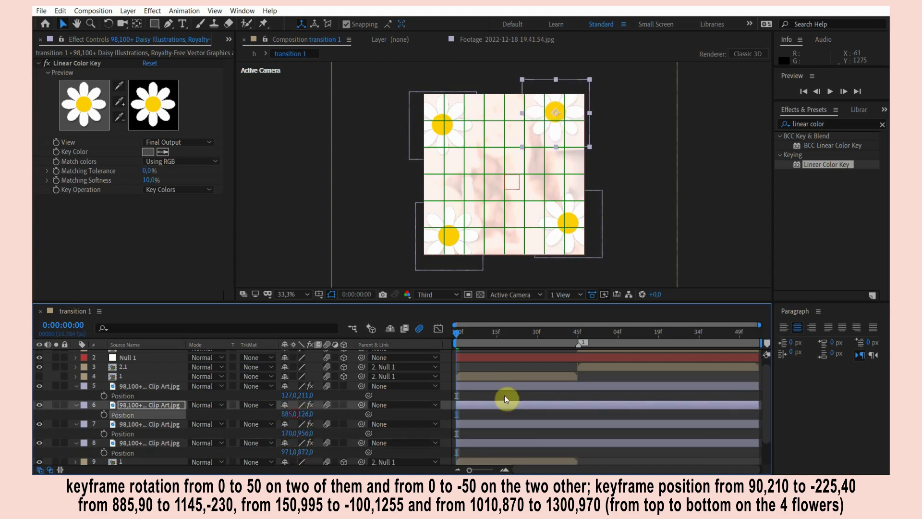
pyautogui.moveTo(352, 388); pyautogui.dragTo(353, 446)
# Keyframe the daisies' Rotation from 0° to alternating 50°, -50°, 50°, -50° at the clip's end
pyautogui.press('r')
pyautogui.hotkey('alt', 'shift', 'r')
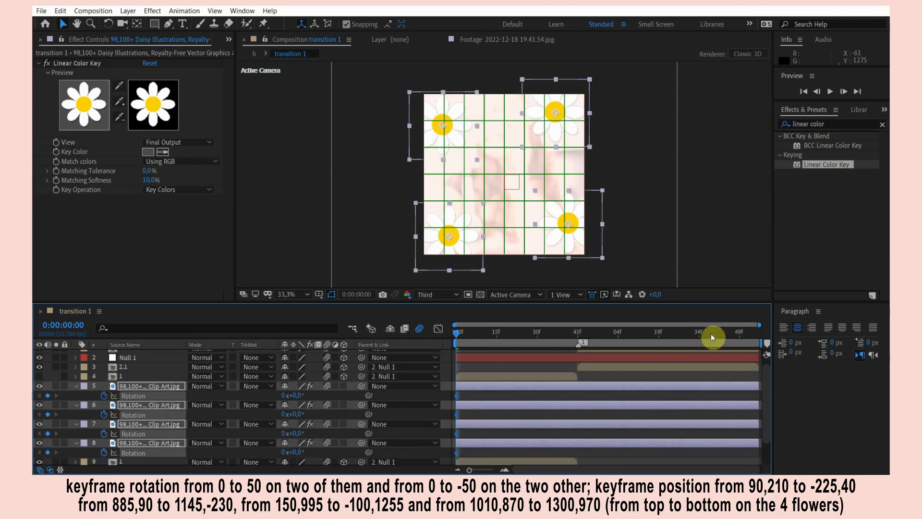
pyautogui.press('End')
pyautogui.press('F2')
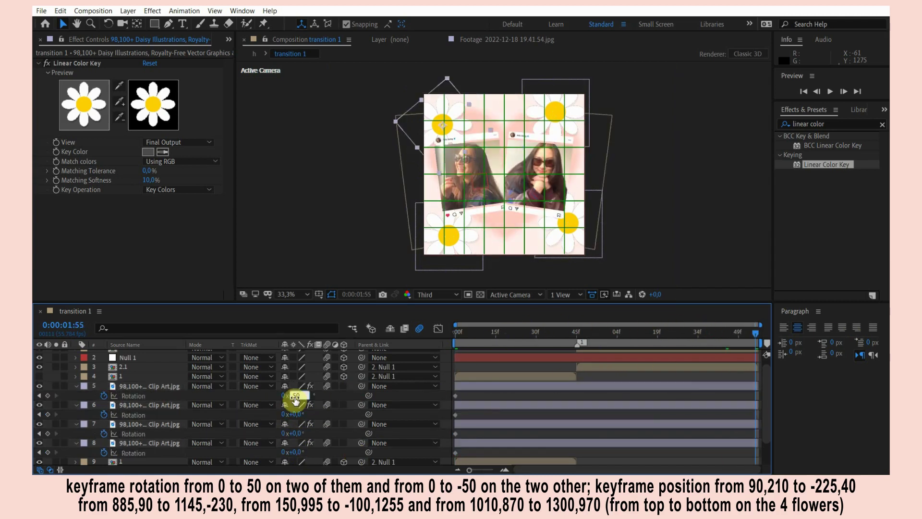
pyautogui.press('Return')
pyautogui.write('-50')
pyautogui.press('Return')
pyautogui.click(293, 433)
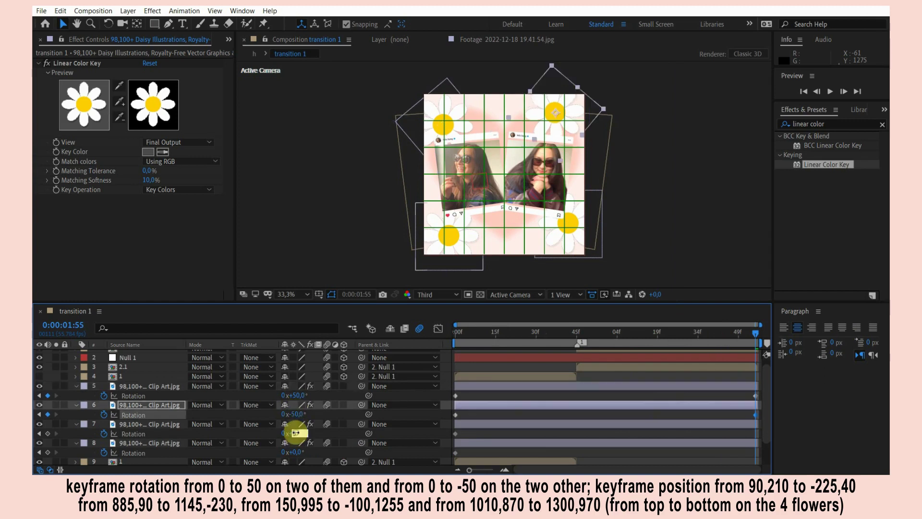
pyautogui.write('50')
pyautogui.press('Return')
pyautogui.click(294, 452)
pyautogui.write('-50')
pyautogui.press('Return')
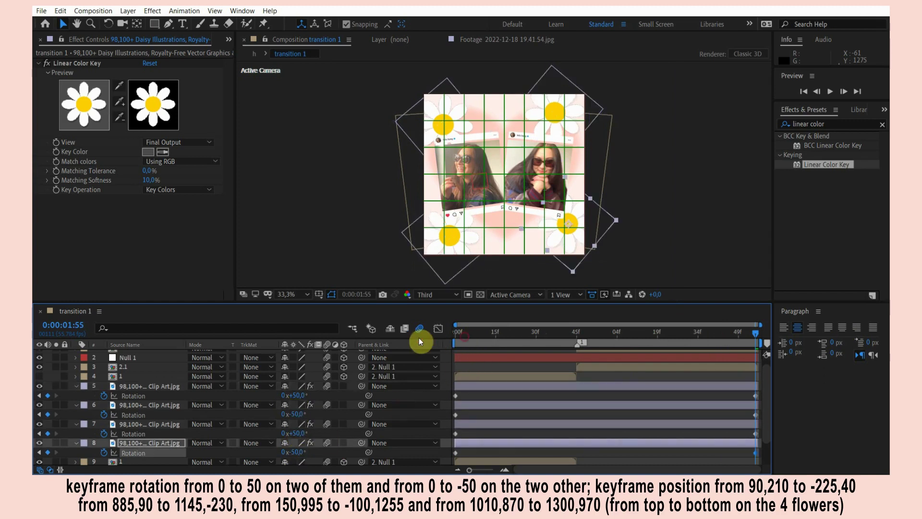
# Preview the animation and add a composition marker at frame 45
pyautogui.press('space')
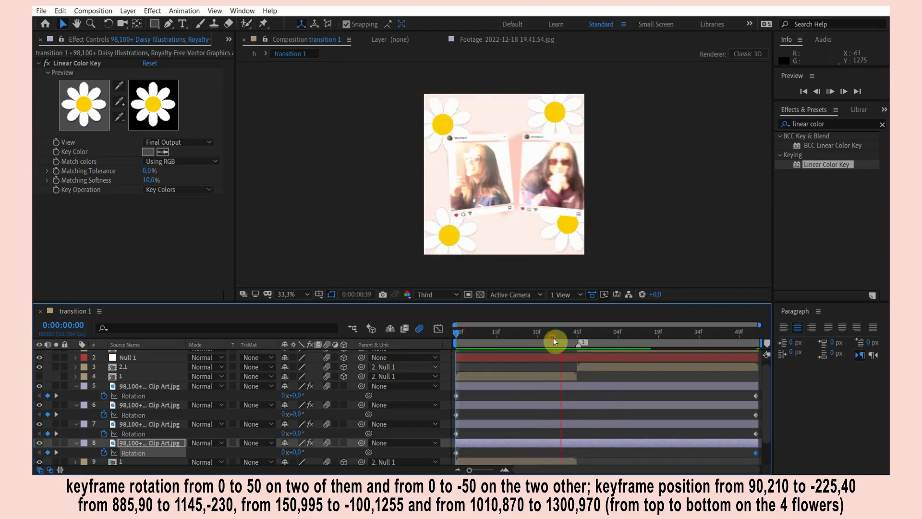
pyautogui.click(577, 333)
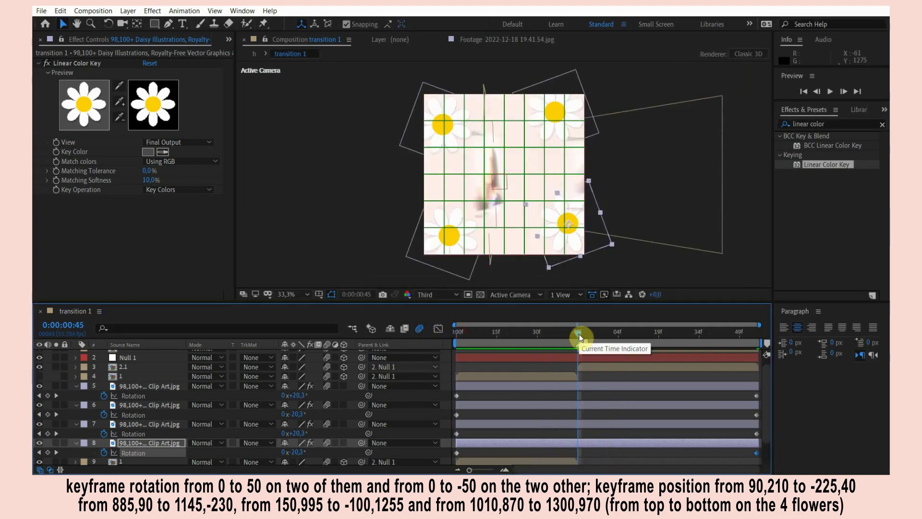
pyautogui.press('KP_Multiply')
# Add Position keyframes for all four daisies at frame 45, then move later in time
pyautogui.moveTo(356, 408); pyautogui.dragTo(355, 386)
pyautogui.press('p')
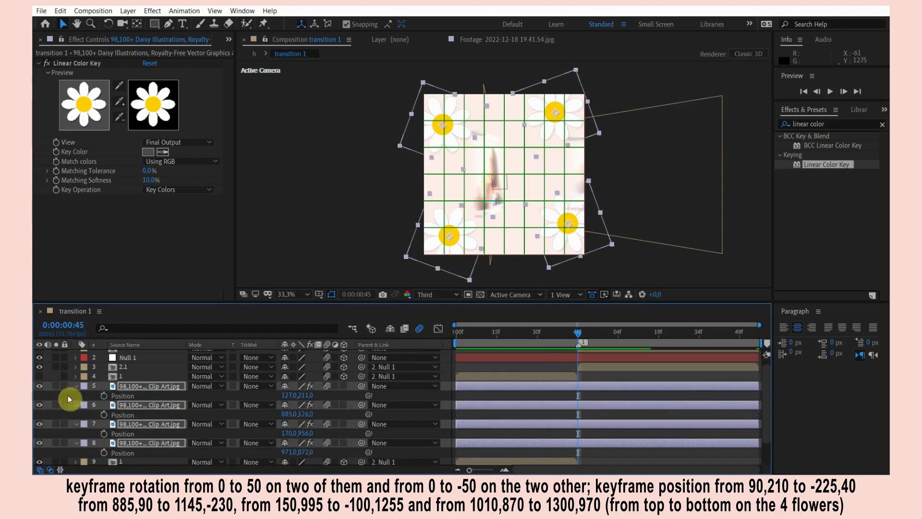
pyautogui.click(104, 396)
pyautogui.moveTo(616, 336); pyautogui.dragTo(696, 334)
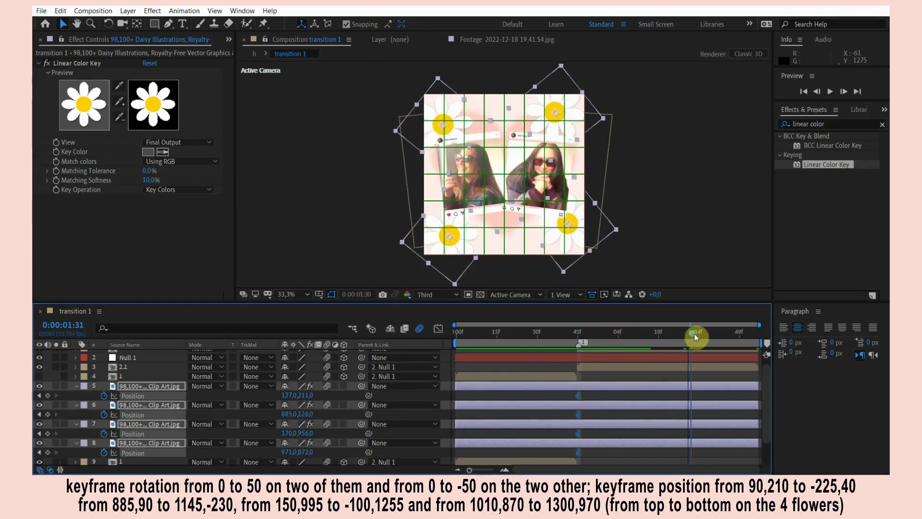
pyautogui.click(349, 377)
# Scrub each daisy's Position values so all four end outside the frame
pyautogui.moveTo(289, 396); pyautogui.dragTo(216, 396)
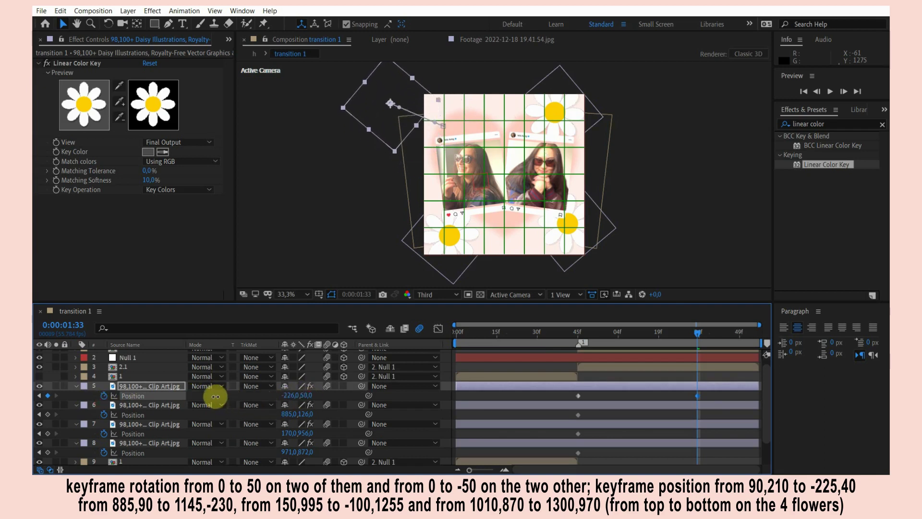
pyautogui.moveTo(291, 414)
pyautogui.mouseDown()
pyautogui.moveTo(420, 409)
pyautogui.moveTo(102, 414)
pyautogui.mouseUp()
pyautogui.moveTo(290, 433); pyautogui.dragTo(477, 426)
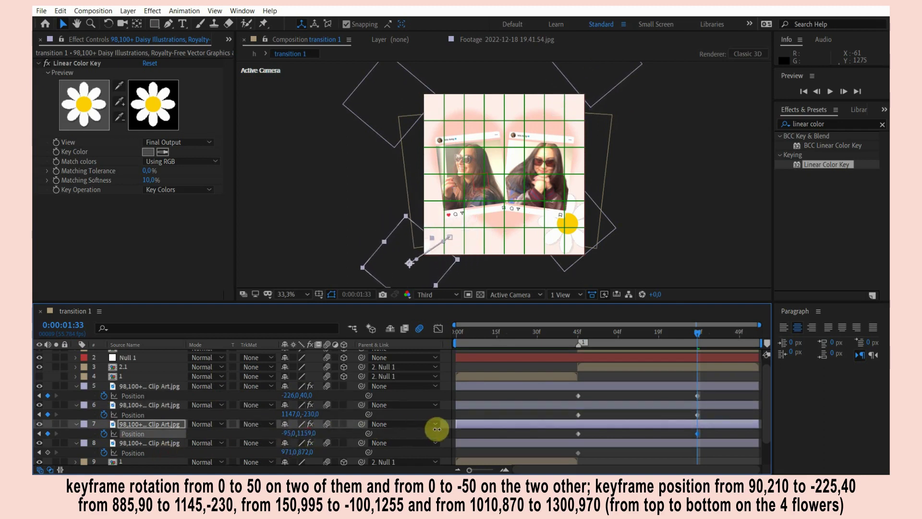
pyautogui.click(318, 452)
pyautogui.moveTo(318, 452); pyautogui.dragTo(403, 439)
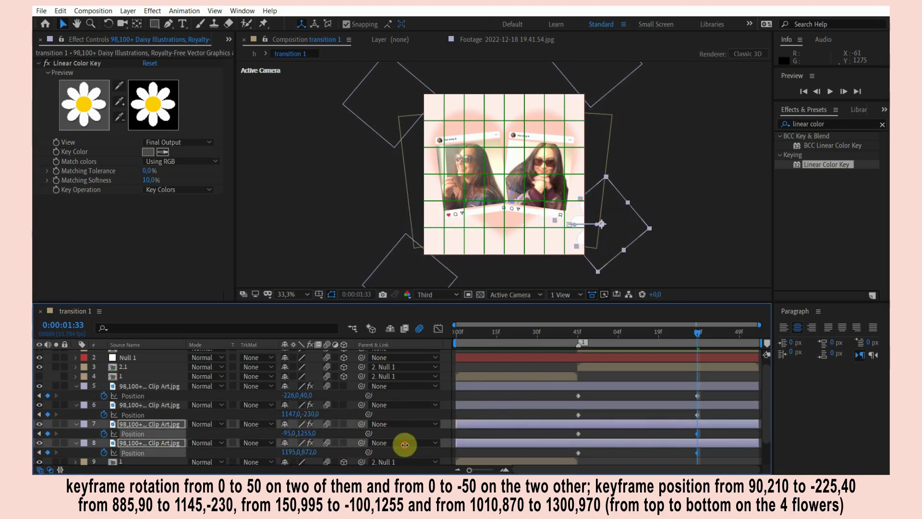
pyautogui.moveTo(293, 452); pyautogui.dragTo(371, 447)
pyautogui.click(576, 333)
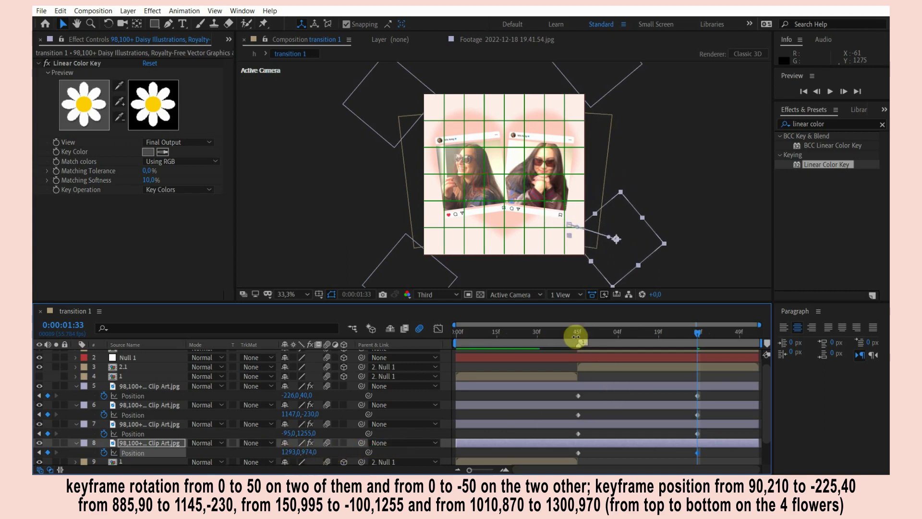
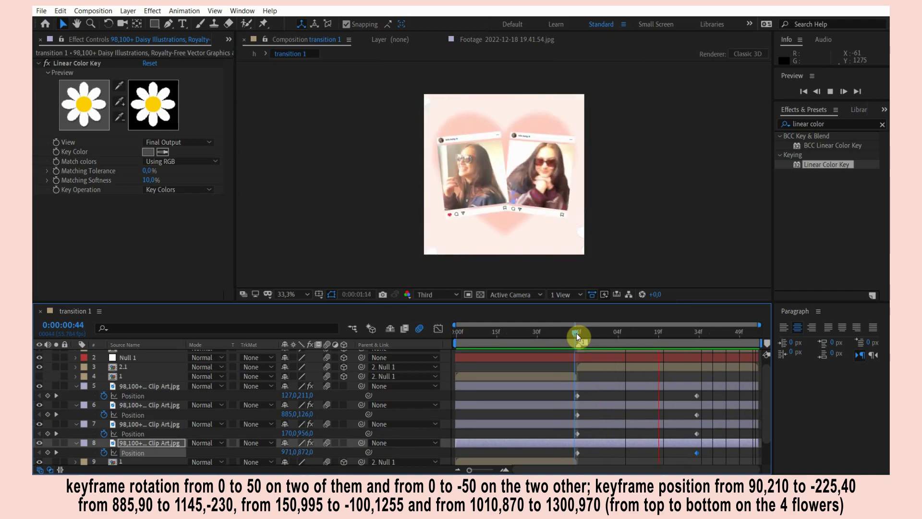
# Shift the four daisies' Position keyframes slightly earlier and preview the fly-off
pyautogui.click(577, 333)
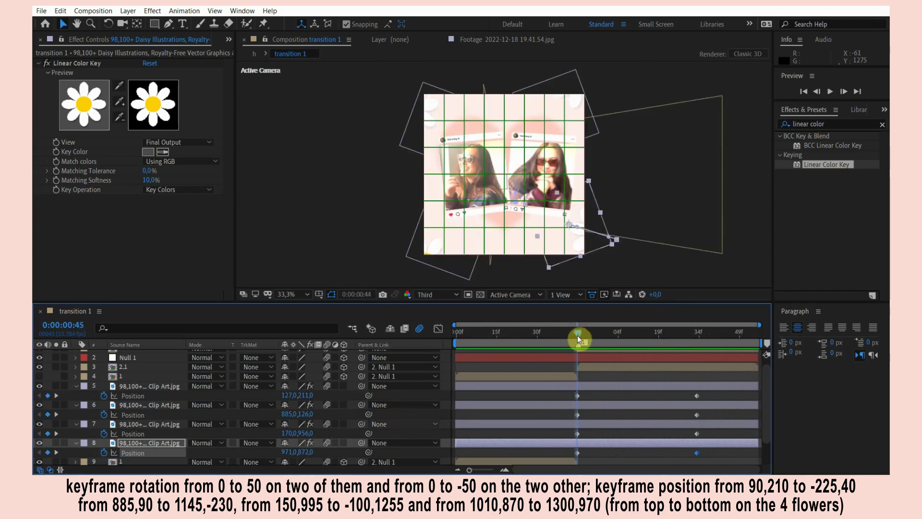
pyautogui.moveTo(350, 399); pyautogui.dragTo(352, 451)
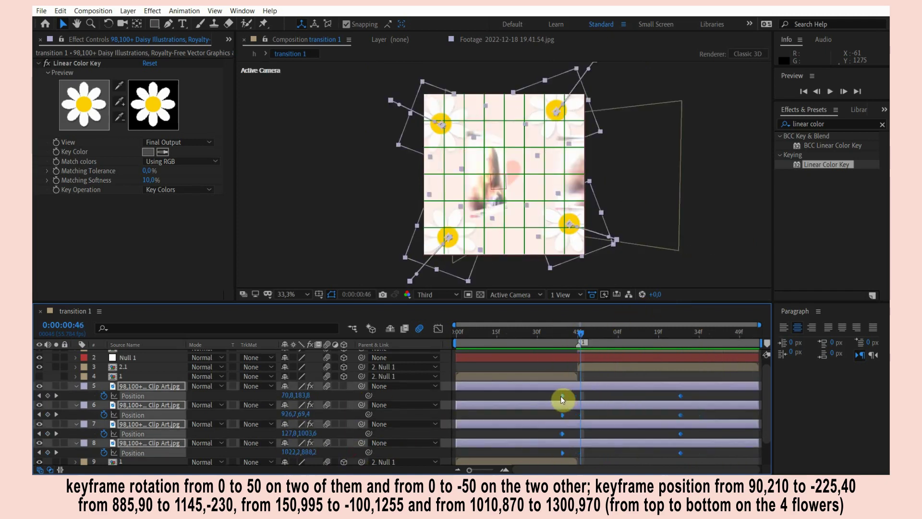
pyautogui.moveTo(560, 396); pyautogui.dragTo(556, 396)
pyautogui.click(454, 330)
pyautogui.press('space')
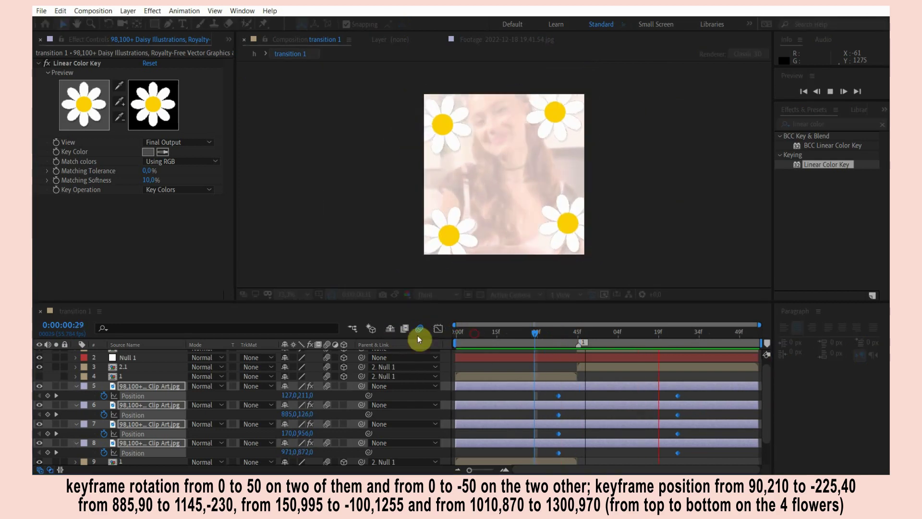
pyautogui.click(469, 334)
pyautogui.press('Home')
# Turn off the composition's grid overlay in Grid and Guide Options
pyautogui.click(38, 381)
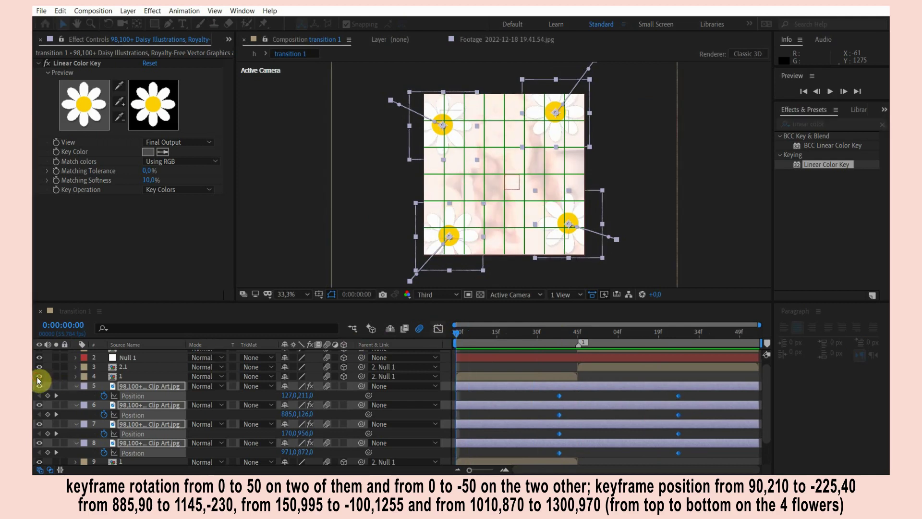
pyautogui.click(318, 294)
pyautogui.click(372, 379)
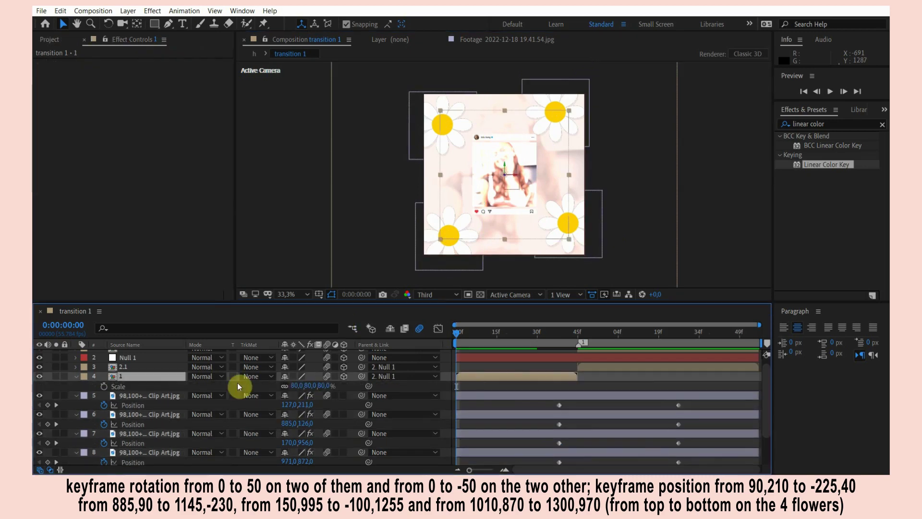
# Keyframe the photo card's Scale at 80% on frame 45 and 0% on frame 0
pyautogui.click(103, 386)
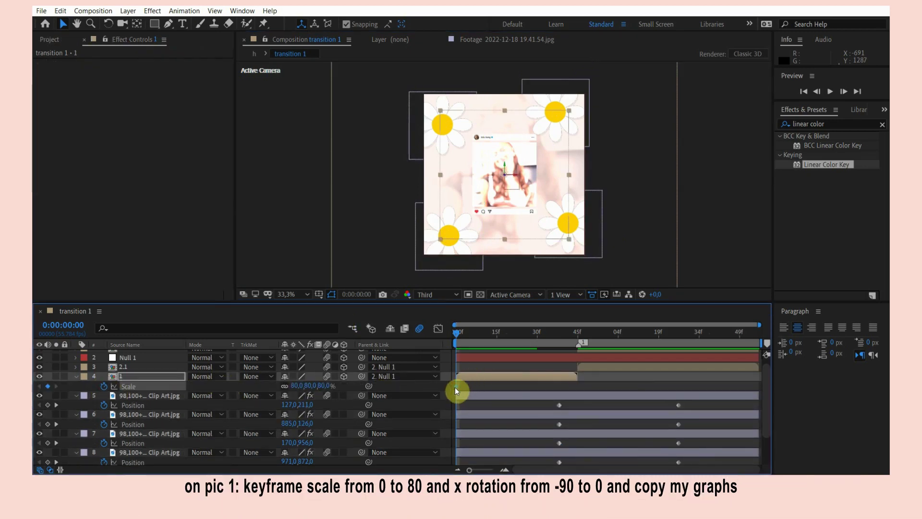
pyautogui.moveTo(557, 393); pyautogui.dragTo(576, 393)
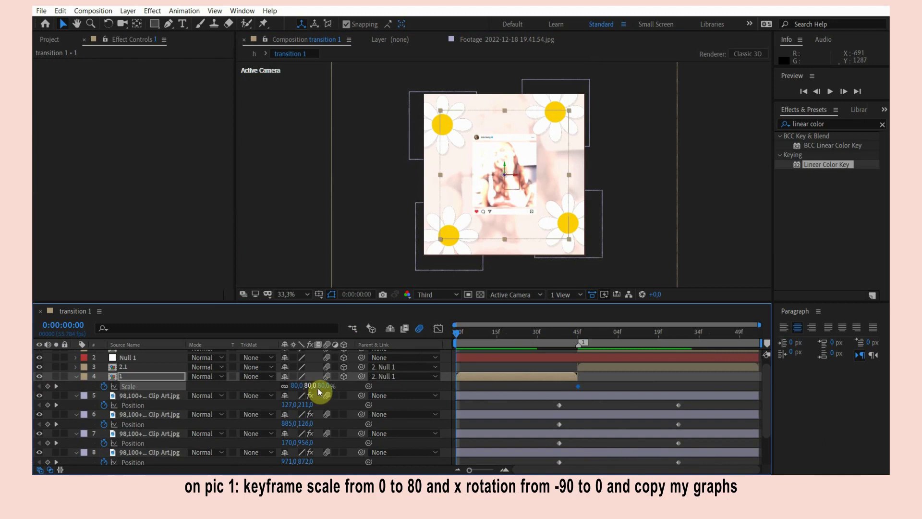
pyautogui.write('0')
pyautogui.press('Return')
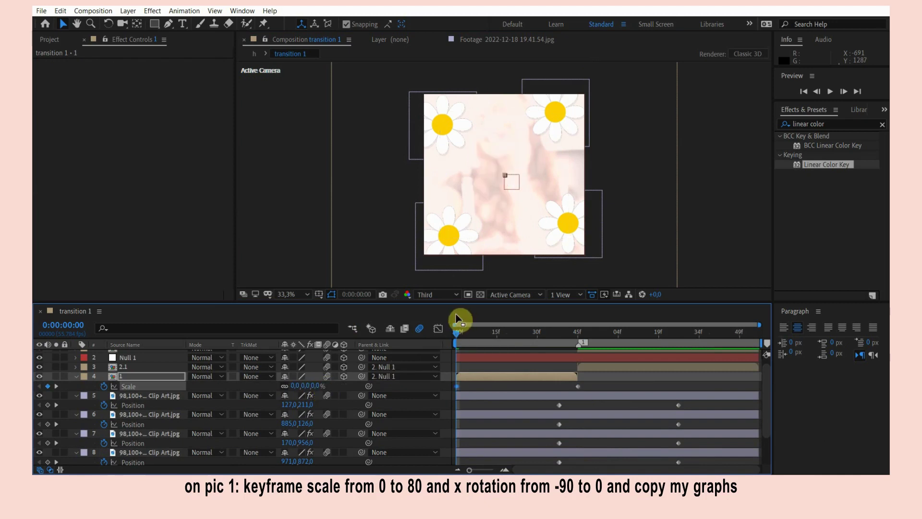
# Easy Ease both Scale keyframes and steepen the curve into a sharp ease-out, then preview
pyautogui.click(438, 328)
pyautogui.click(520, 394)
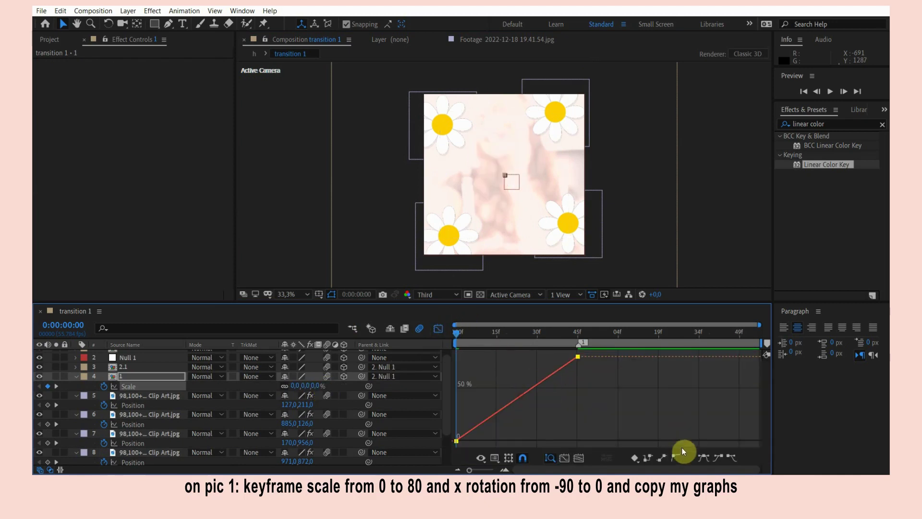
pyautogui.click(702, 456)
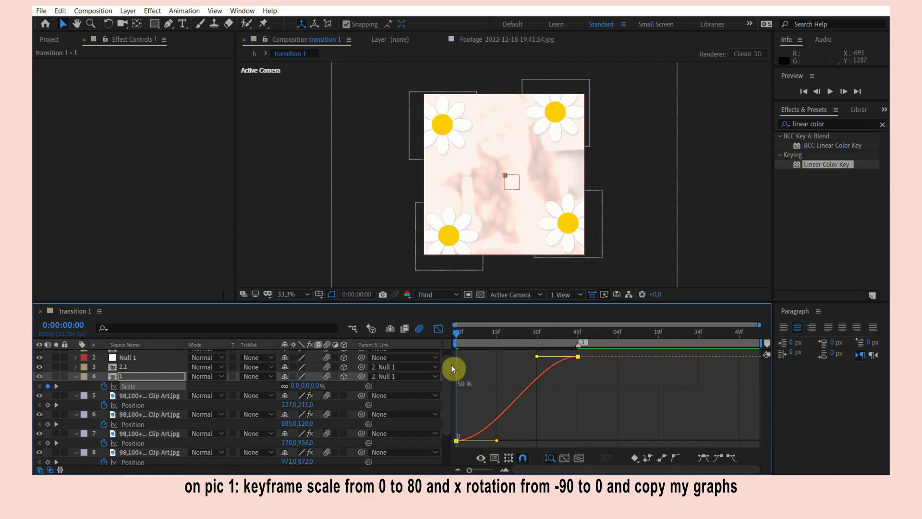
pyautogui.moveTo(451, 369); pyautogui.dragTo(435, 340)
pyautogui.moveTo(535, 375); pyautogui.dragTo(476, 374)
pyautogui.press('space')
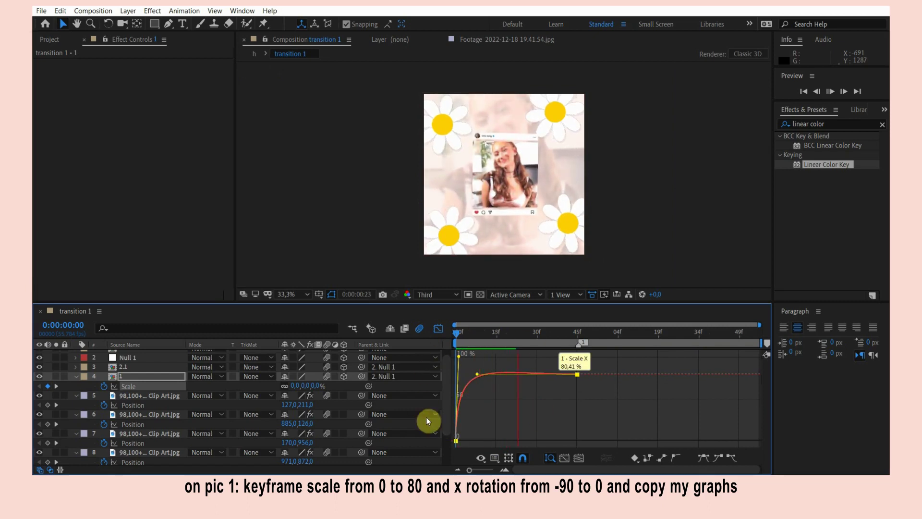
pyautogui.press('space')
pyautogui.press('space')
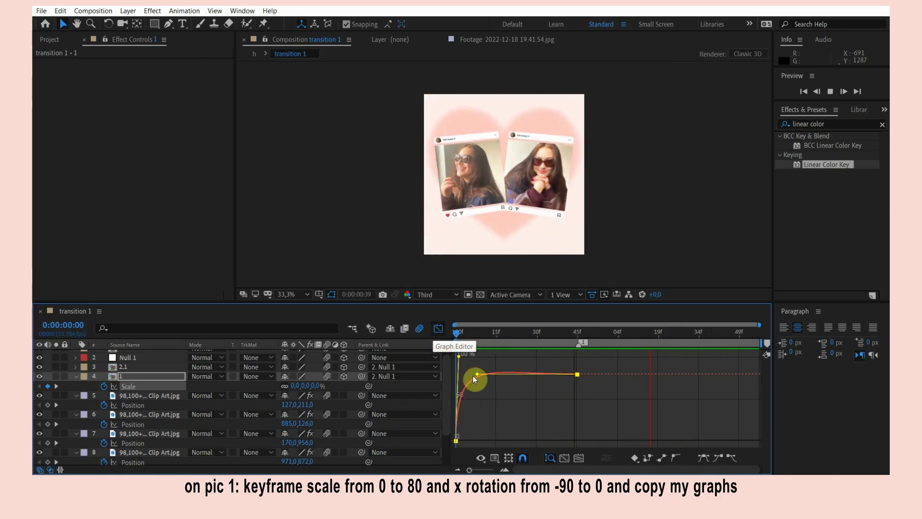
pyautogui.click(458, 336)
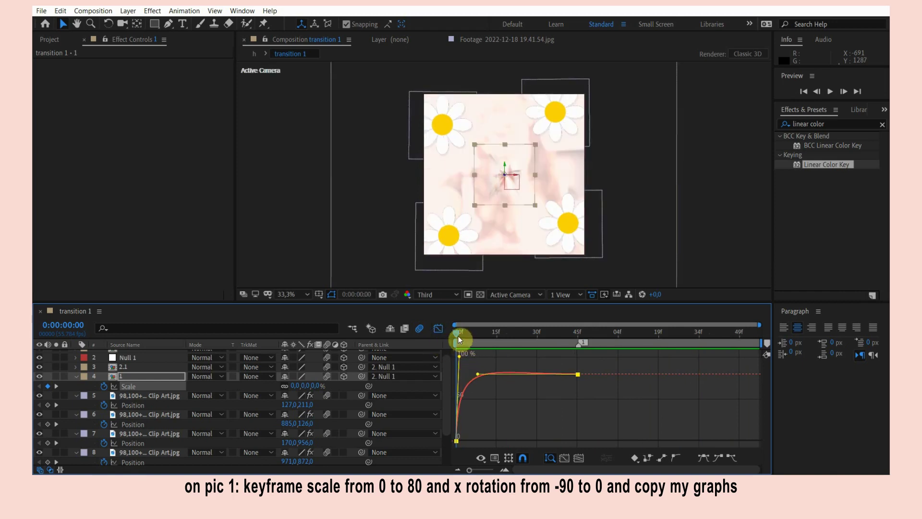
pyautogui.hotkey('shift', 'F3')
# Keyframe the card's X Rotation at frame 45 and a tilted starting value at frame 0
pyautogui.press('r')
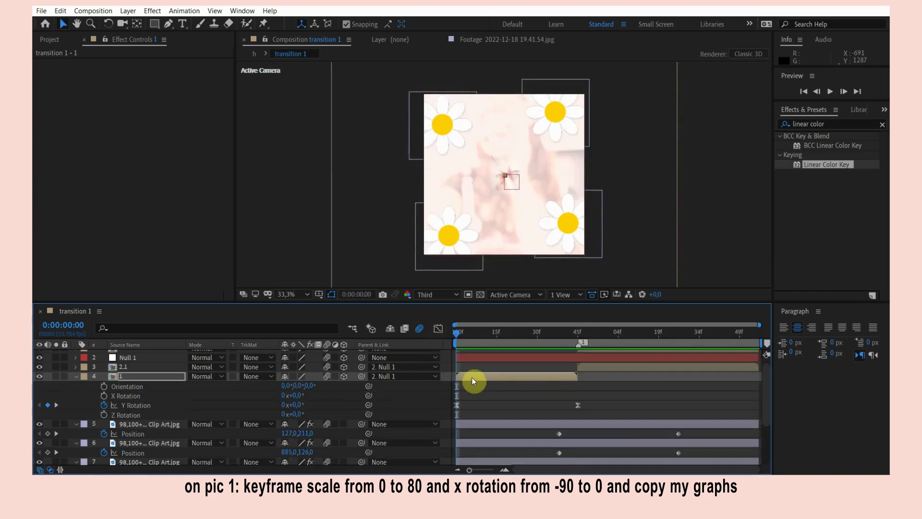
pyautogui.click(104, 395)
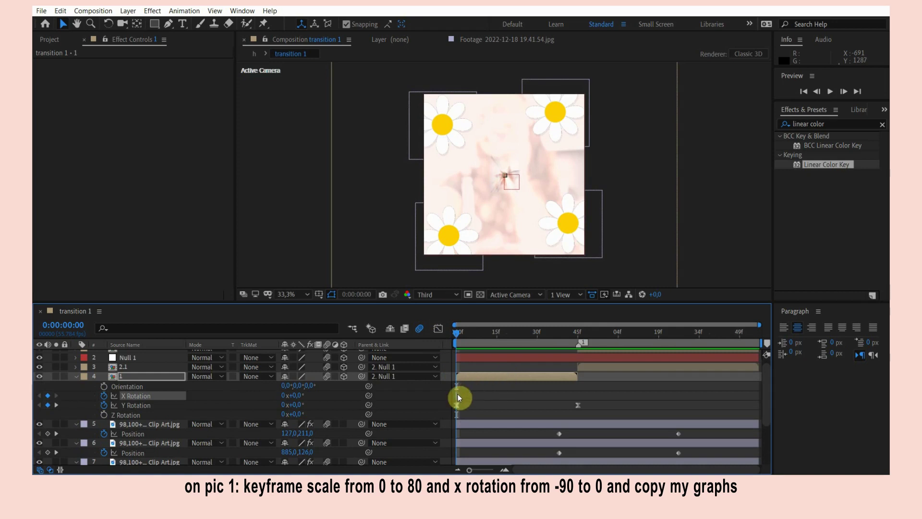
pyautogui.moveTo(508, 397); pyautogui.dragTo(576, 398)
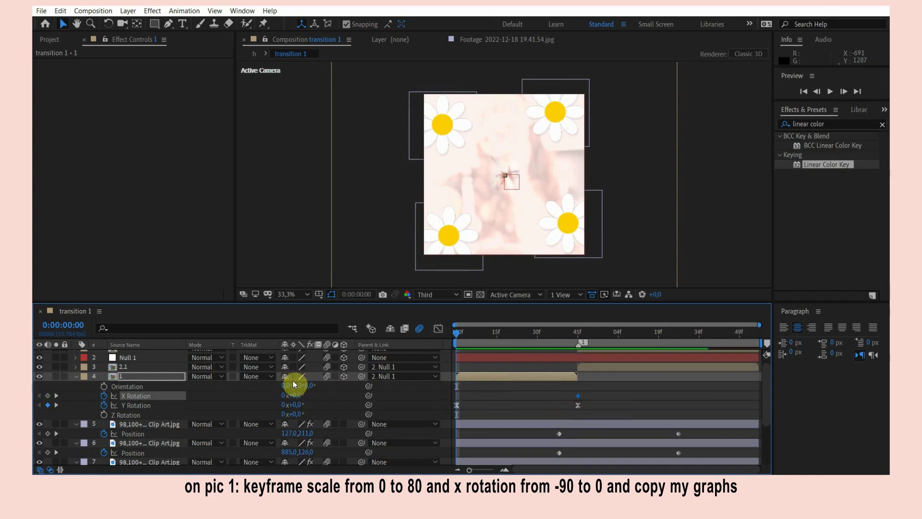
pyautogui.moveTo(299, 396); pyautogui.dragTo(355, 395)
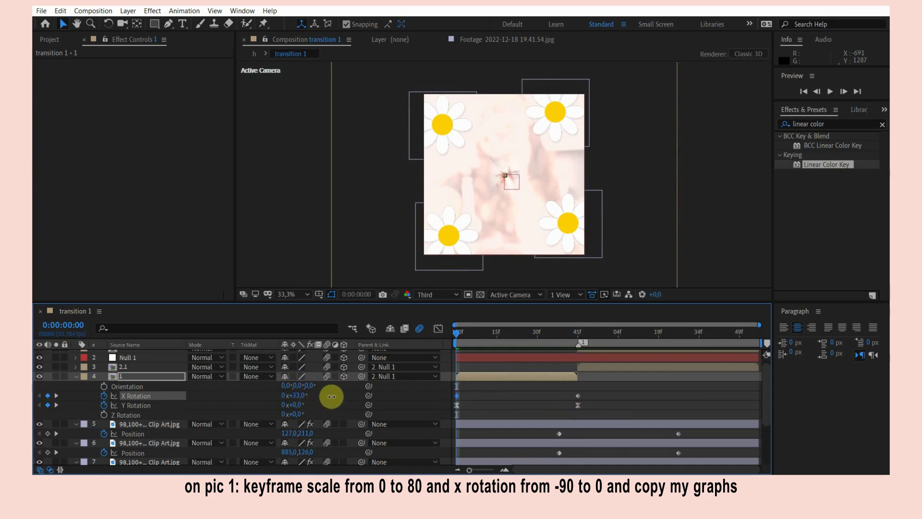
# Easy Ease the X Rotation keyframes and shape the curve, previewing the flip
pyautogui.click(438, 328)
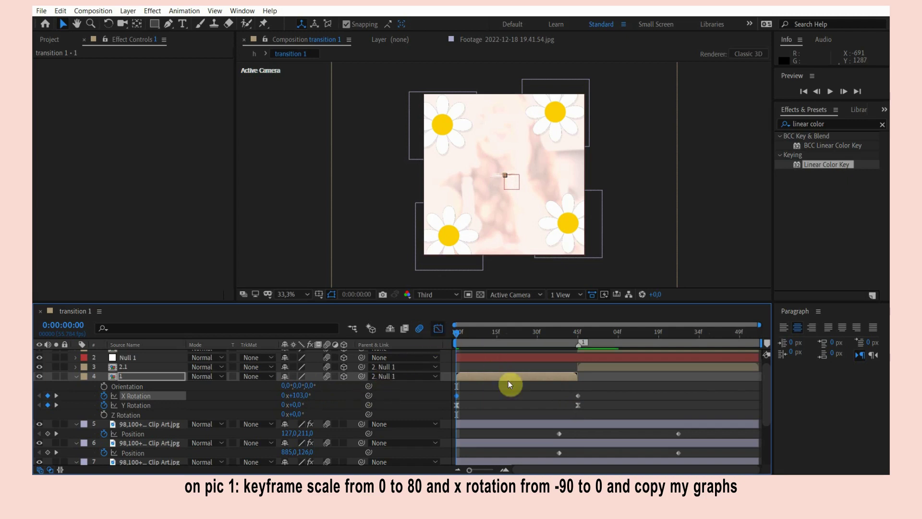
pyautogui.click(703, 457)
pyautogui.moveTo(475, 442); pyautogui.dragTo(451, 463)
pyautogui.moveTo(538, 422); pyautogui.dragTo(478, 425)
pyautogui.press('space')
pyautogui.press('space')
pyautogui.moveTo(477, 427); pyautogui.dragTo(515, 425)
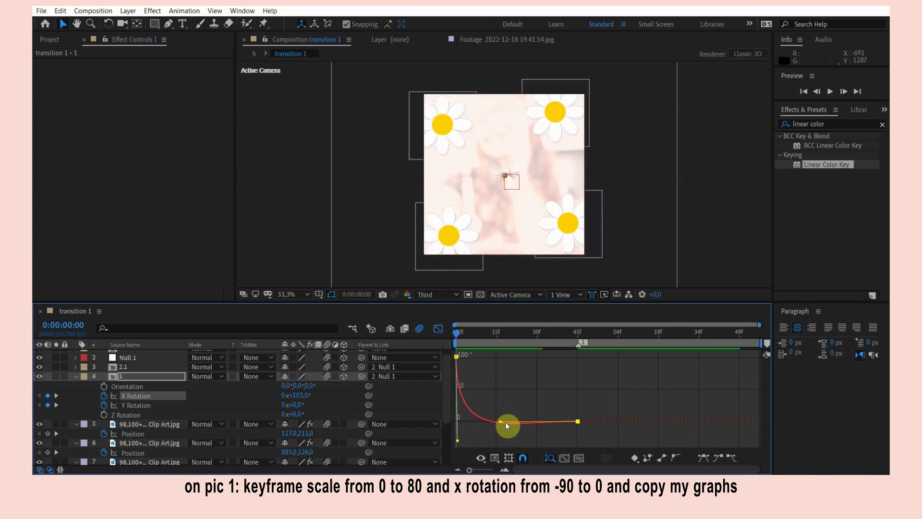
pyautogui.press('space')
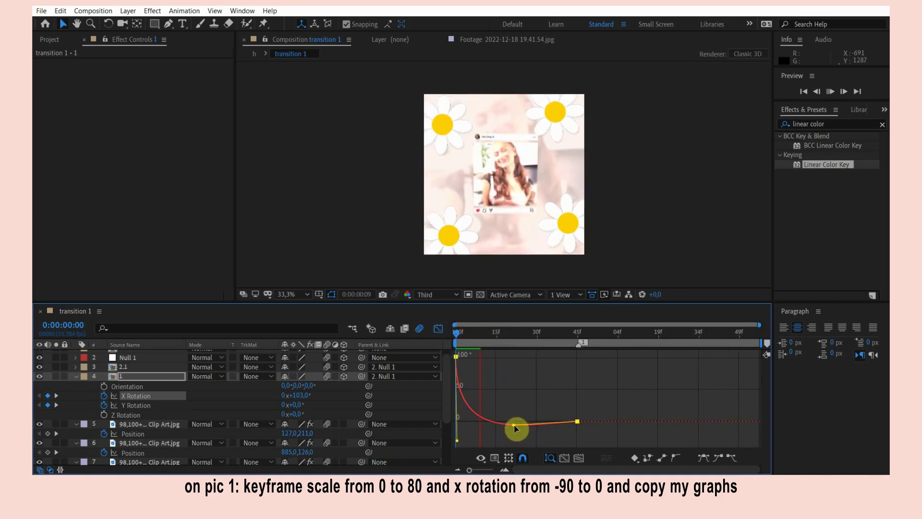
pyautogui.moveTo(454, 332)
pyautogui.mouseDown()
pyautogui.moveTo(471, 330)
pyautogui.moveTo(430, 332)
pyautogui.mouseUp()
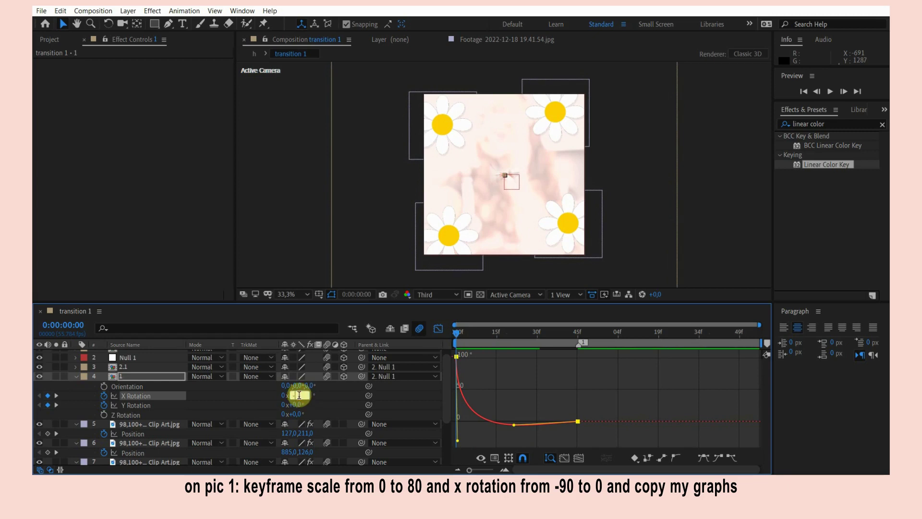
# Set the starting X Rotation to -80° and 0° at frame 45, easing out smoothly
pyautogui.press('Return')
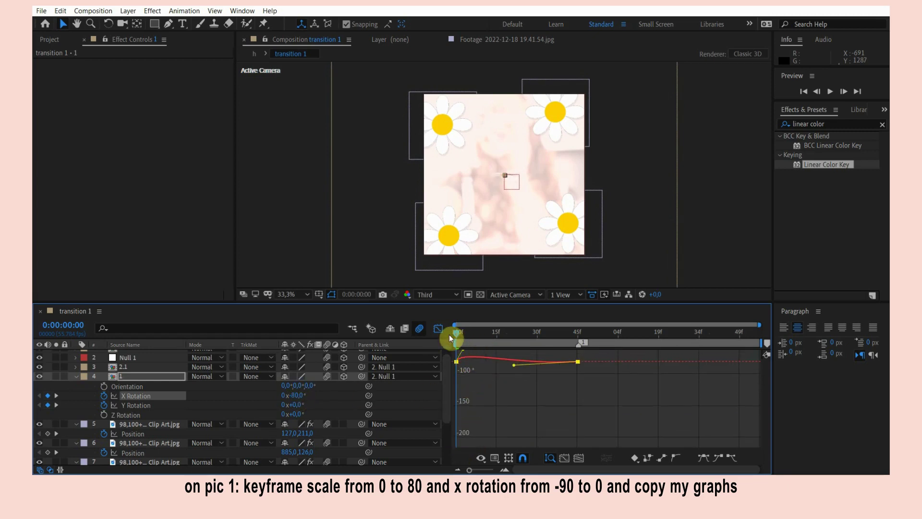
pyautogui.moveTo(457, 437); pyautogui.dragTo(620, 366)
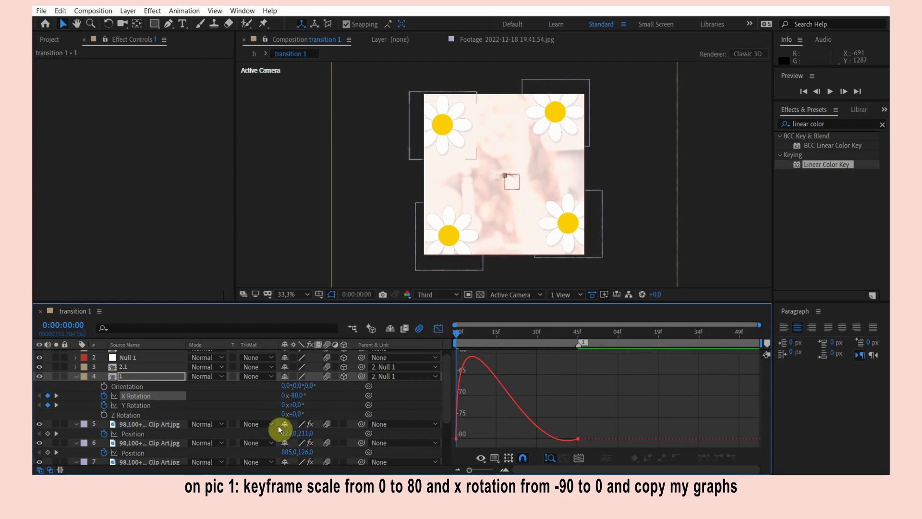
pyautogui.press('k')
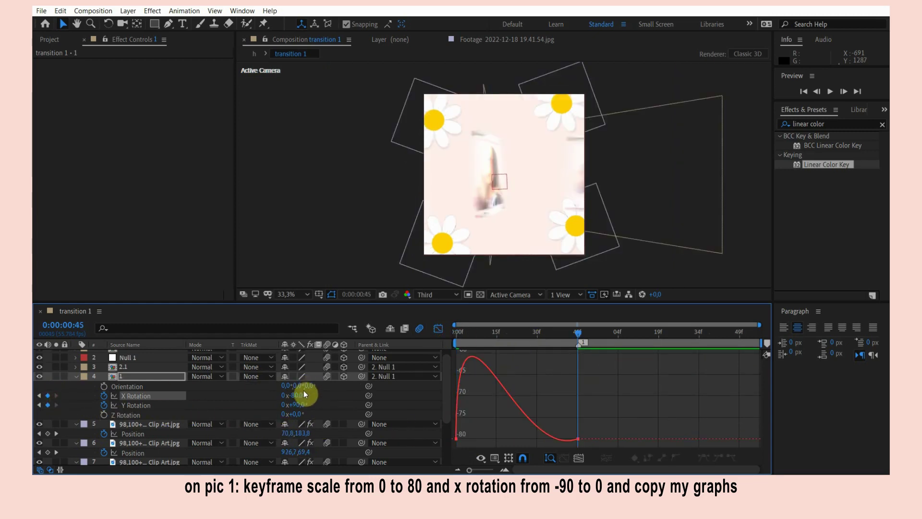
pyautogui.click(299, 395)
pyautogui.write('0')
pyautogui.press('Return')
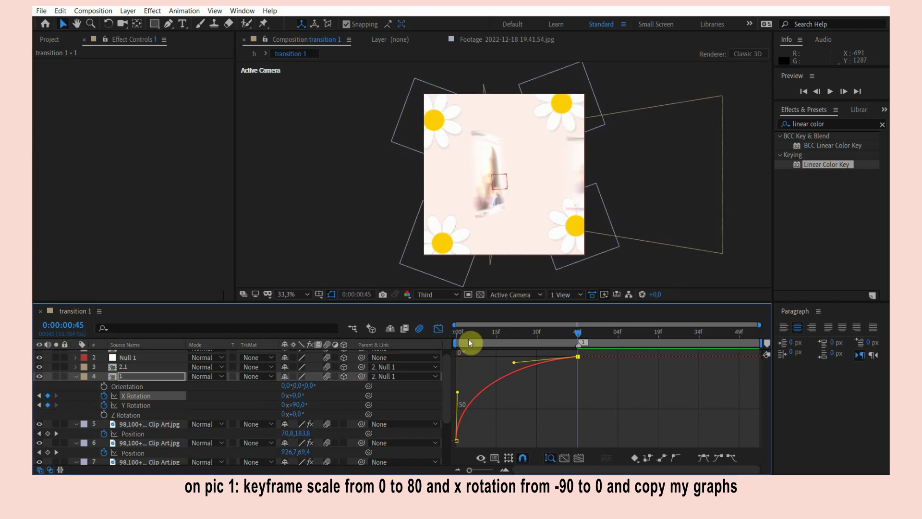
pyautogui.moveTo(485, 353)
pyautogui.mouseDown()
pyautogui.moveTo(474, 380)
pyautogui.moveTo(454, 382)
pyautogui.mouseUp()
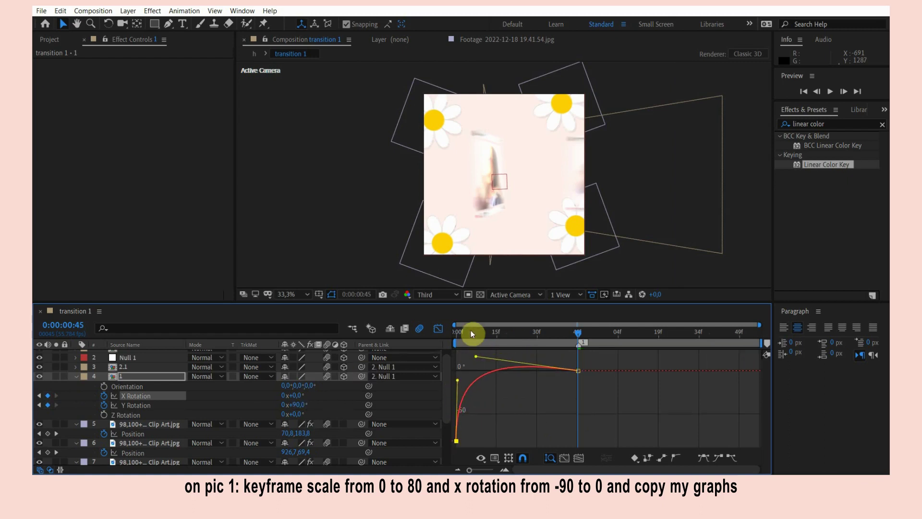
pyautogui.press('Home')
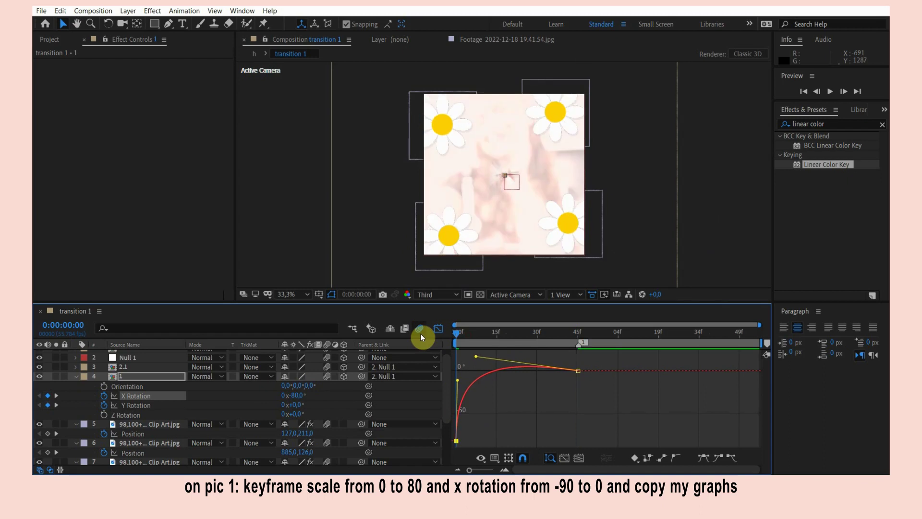
pyautogui.click(420, 332)
pyautogui.press('u')
pyautogui.press('u')
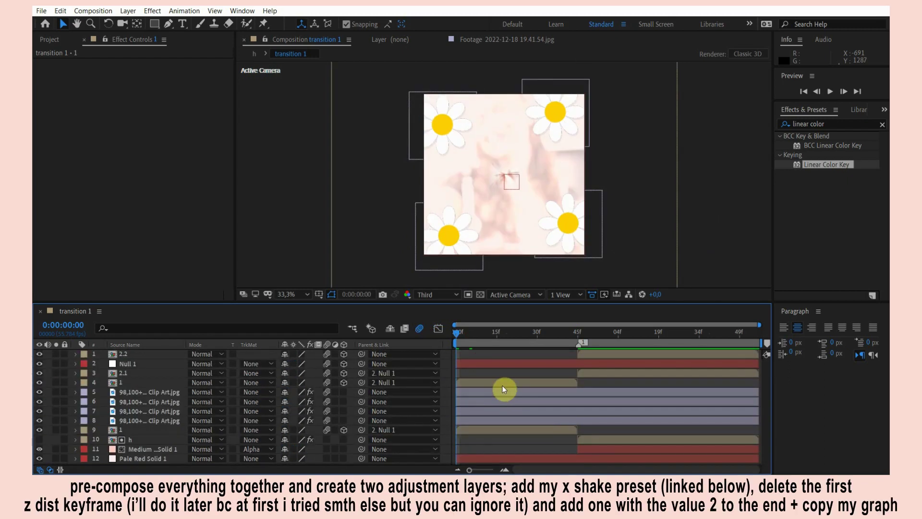
# Pre-compose all layers into Pre-comp 1
pyautogui.hotkey('ctrl', 'a')
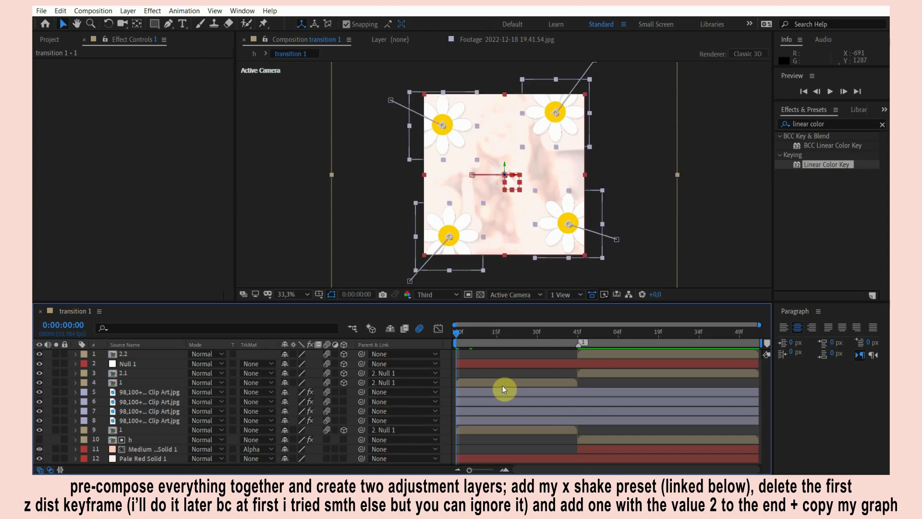
pyautogui.rightClick(502, 385)
pyautogui.hotkey('ctrl', 'shift', 'c')
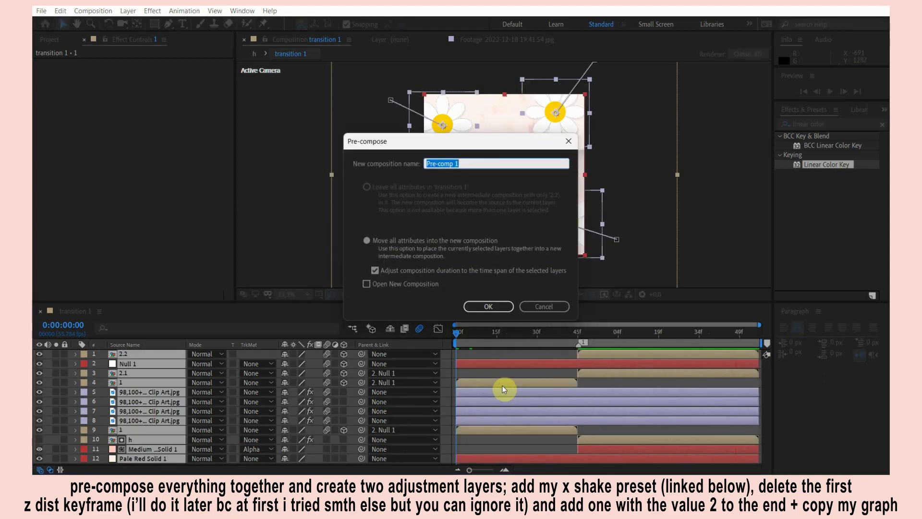
pyautogui.press('Return')
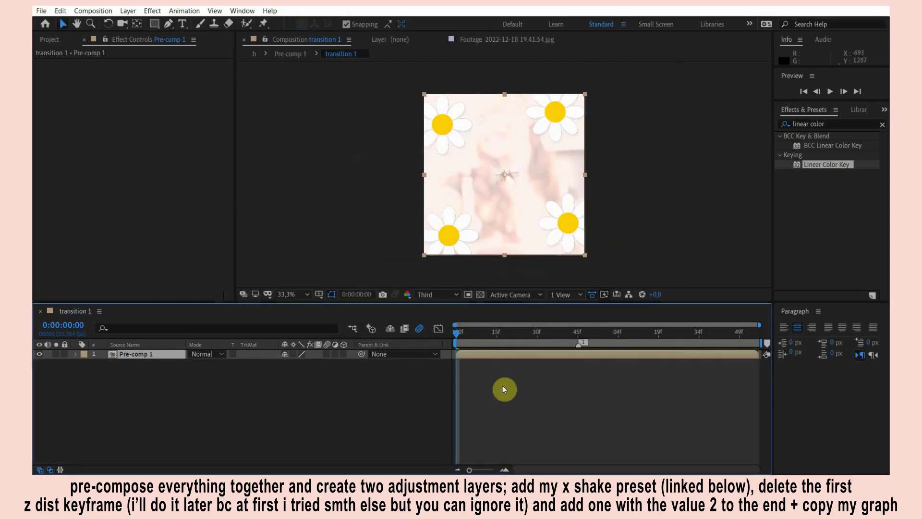
# Add two adjustment layers above Pre-comp 1
pyautogui.hotkey('ctrl', 'y')
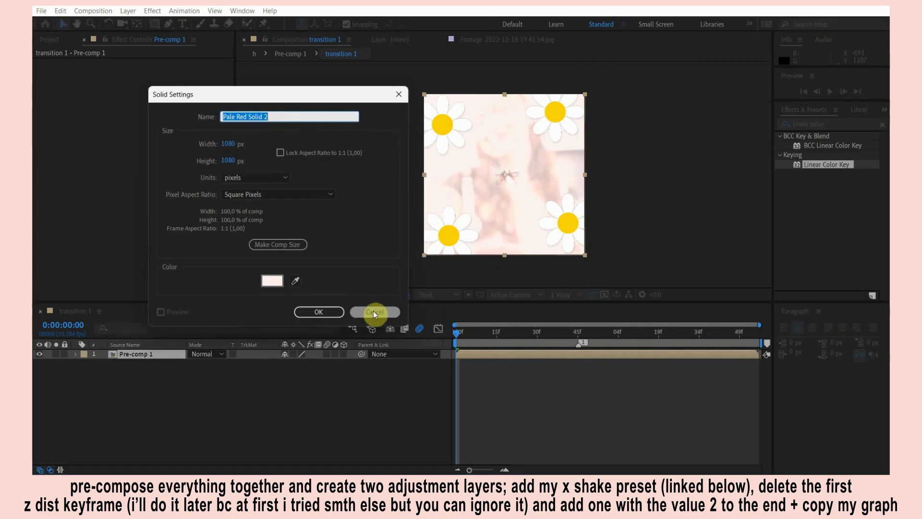
pyautogui.click(373, 313)
pyautogui.hotkey('ctrl', 'alt', 'y')
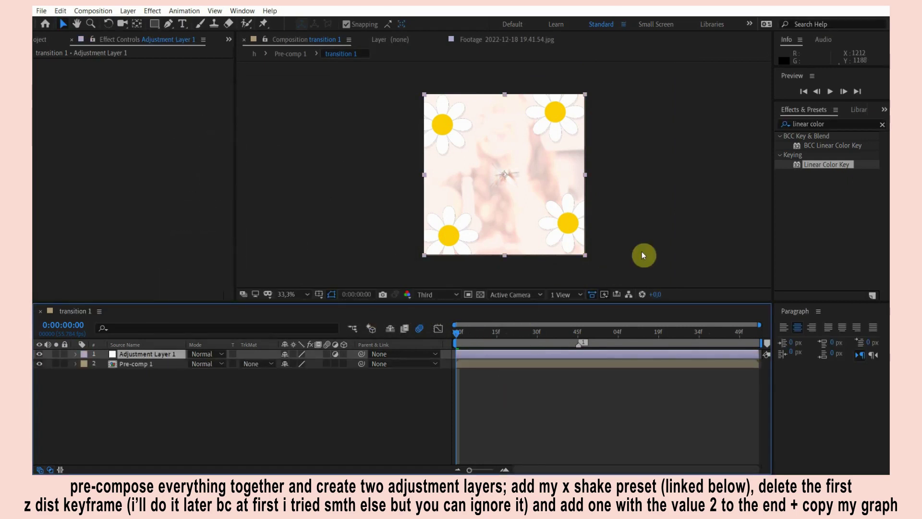
pyautogui.hotkey('ctrl', 'alt', 'y')
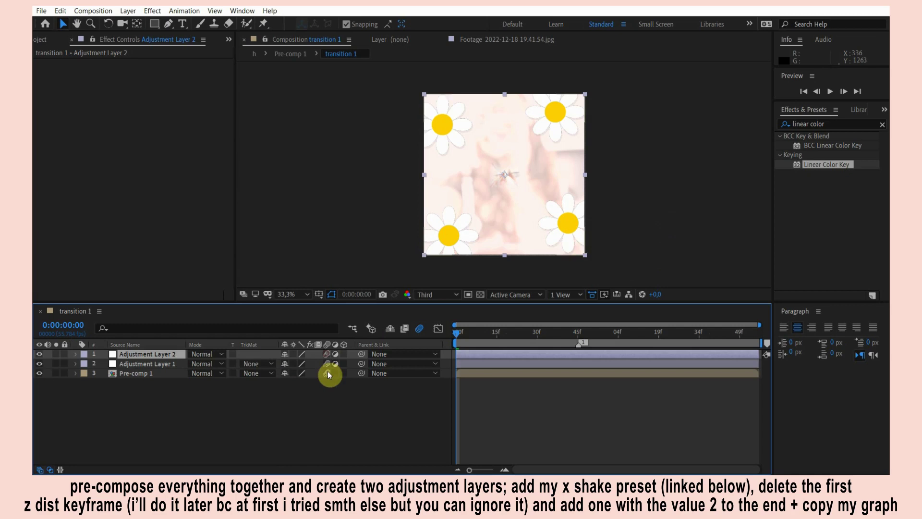
# Search 'x sha' in Effects & Presets and apply the x shake preset to Adjustment Layer 1
pyautogui.click(834, 123)
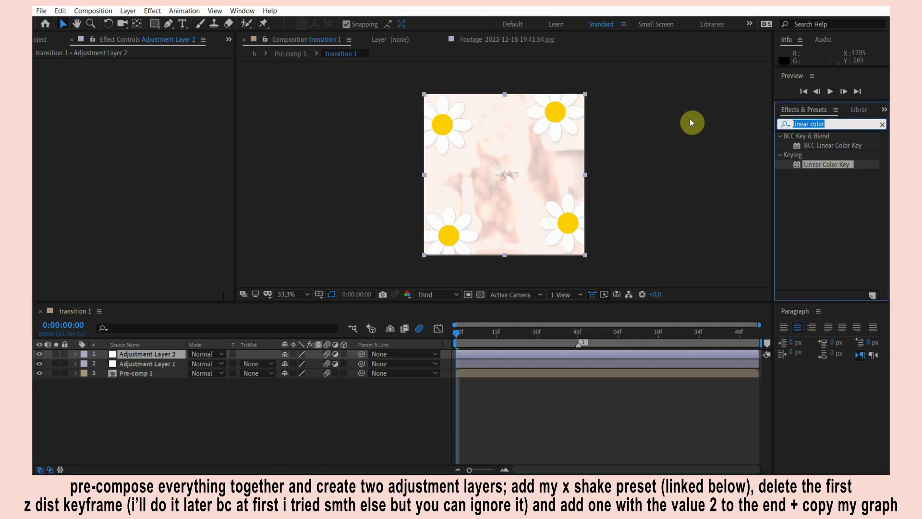
pyautogui.write('x sha')
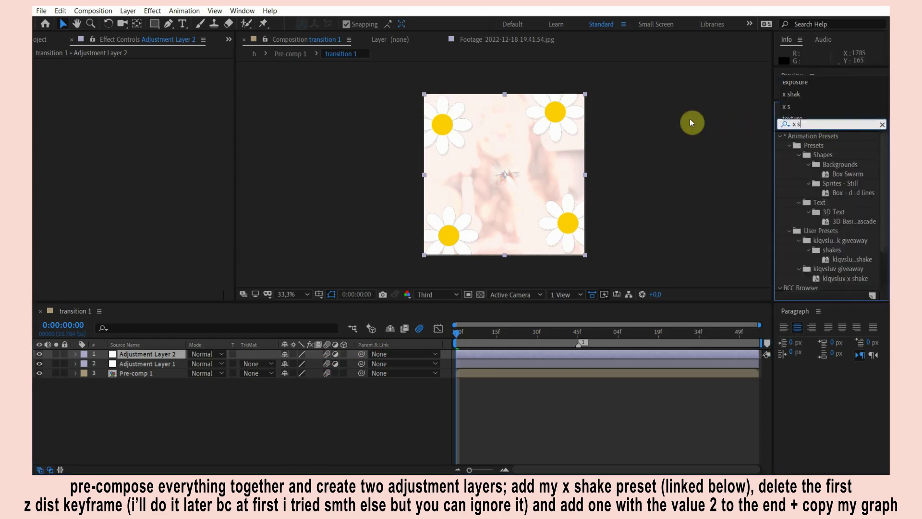
pyautogui.moveTo(850, 174); pyautogui.dragTo(469, 362)
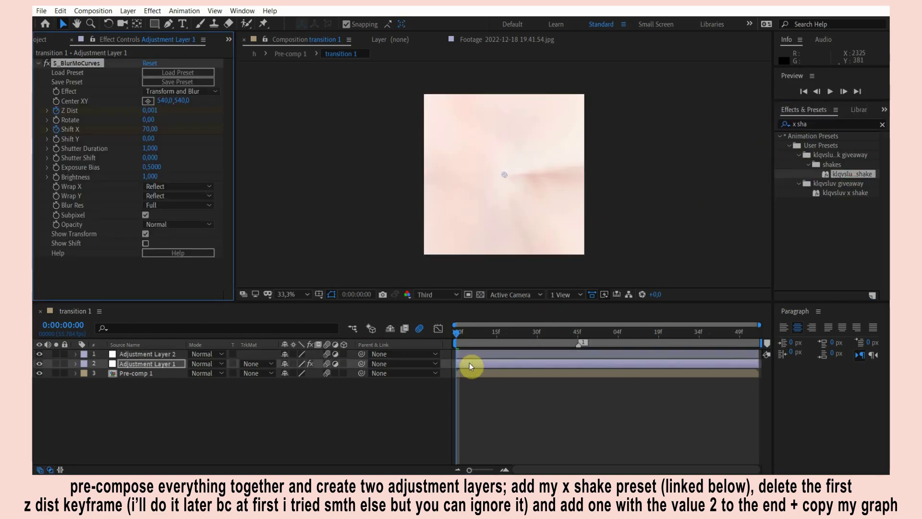
# Set Z Dist to 2 at the start and at the comp's end
pyautogui.press('u')
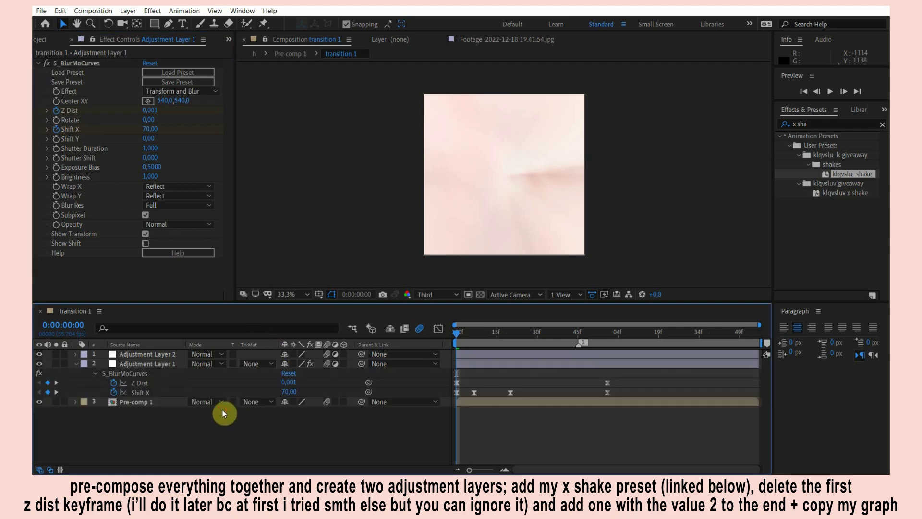
pyautogui.click(153, 110)
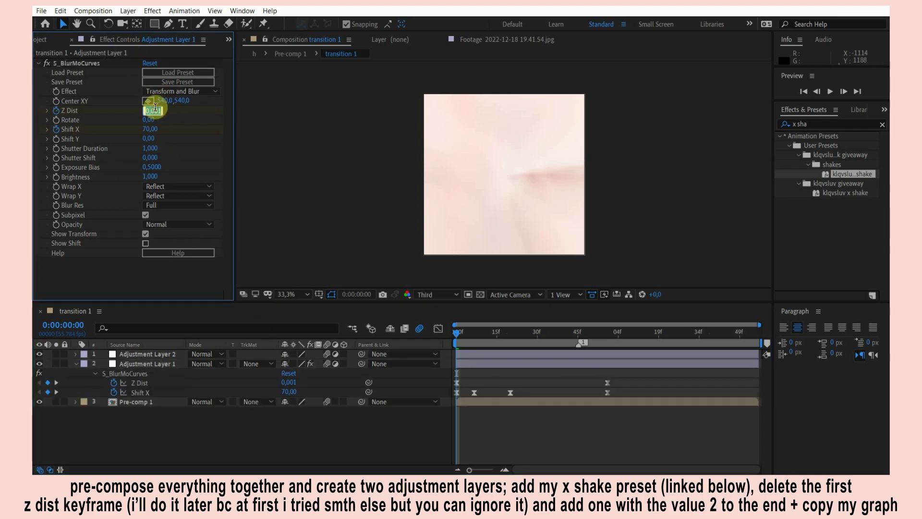
pyautogui.write('2')
pyautogui.press('Return')
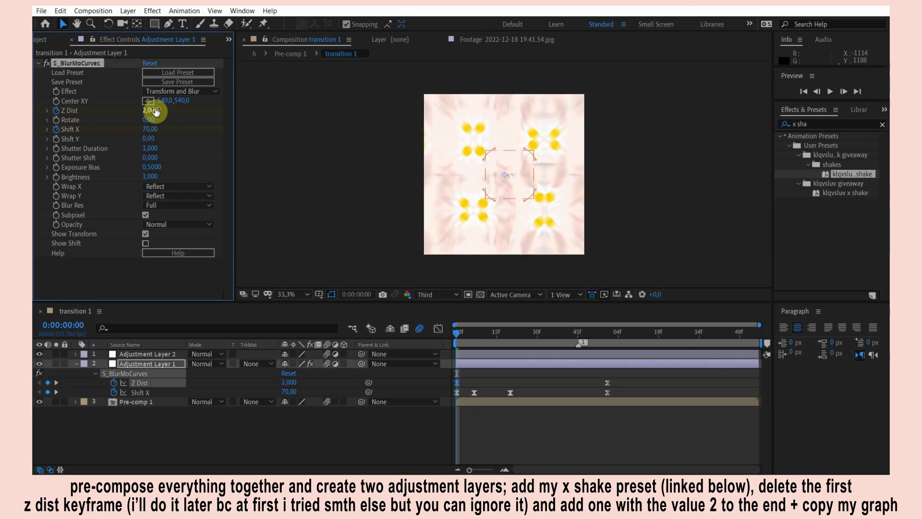
pyautogui.click(756, 332)
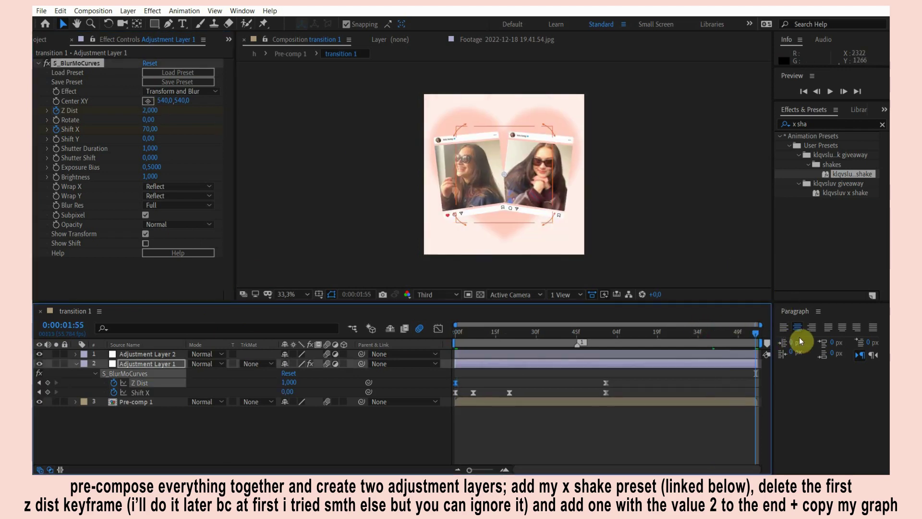
pyautogui.click(146, 110)
pyautogui.write('2')
pyautogui.press('Return')
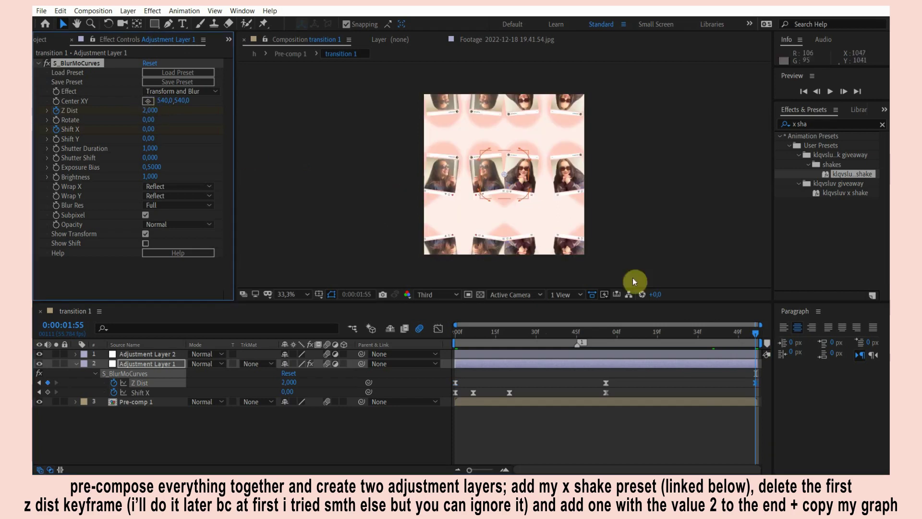
# Move the middle Z Dist keyframe slightly earlier and show its value graph at frame 6
pyautogui.moveTo(606, 384); pyautogui.dragTo(582, 384)
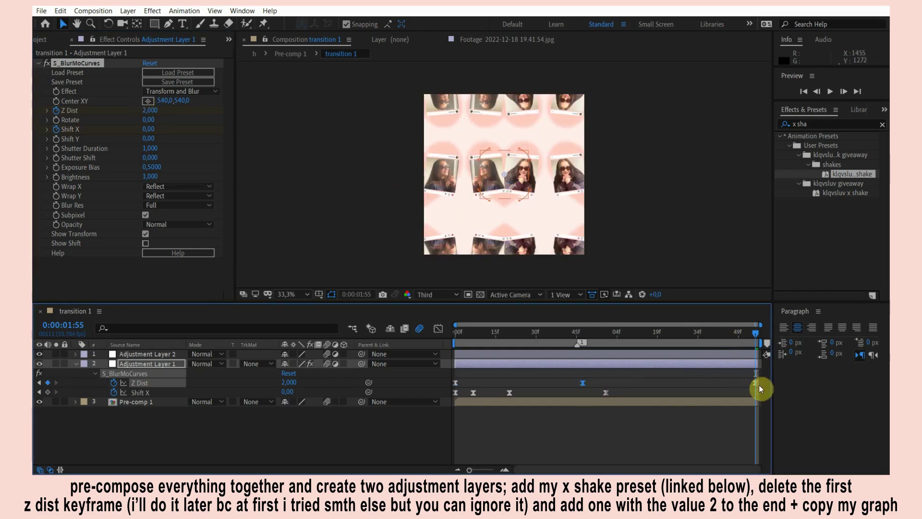
pyautogui.click(438, 329)
pyautogui.click(472, 333)
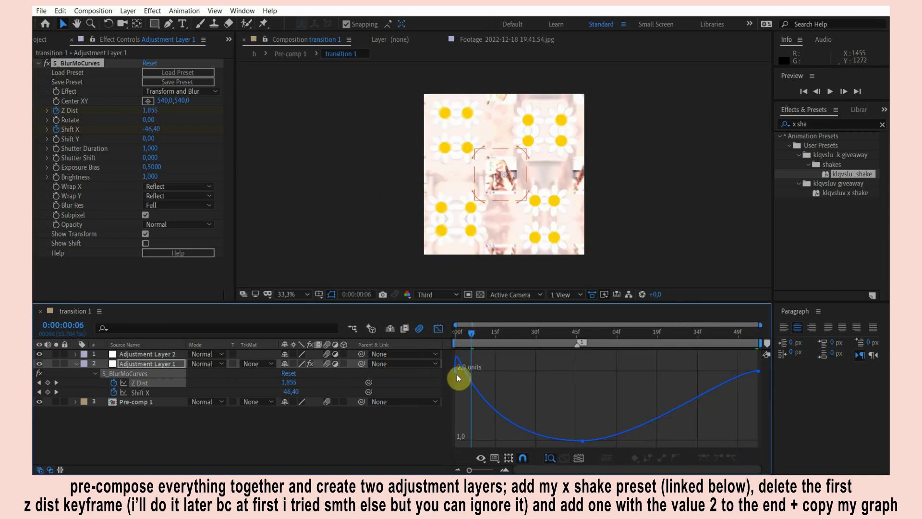
# Shape the Z Dist curve to fall fast from 2 and rise sharply into the last keyframe, then preview
pyautogui.click(456, 372)
pyautogui.moveTo(457, 361); pyautogui.dragTo(448, 442)
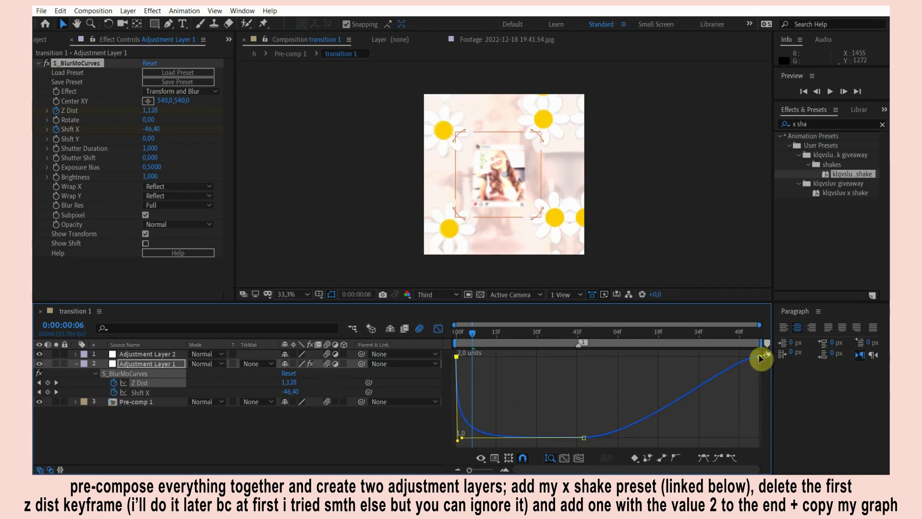
pyautogui.moveTo(761, 357); pyautogui.dragTo(725, 361)
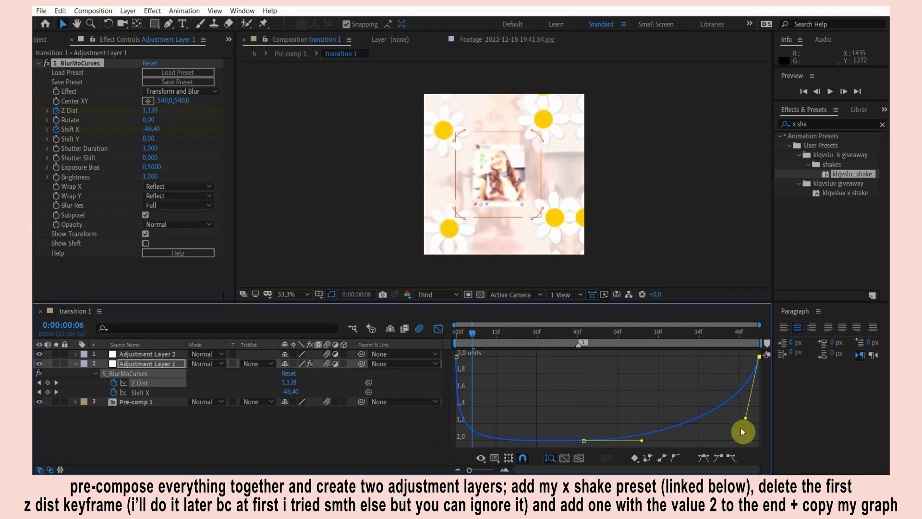
pyautogui.moveTo(743, 421); pyautogui.dragTo(768, 438)
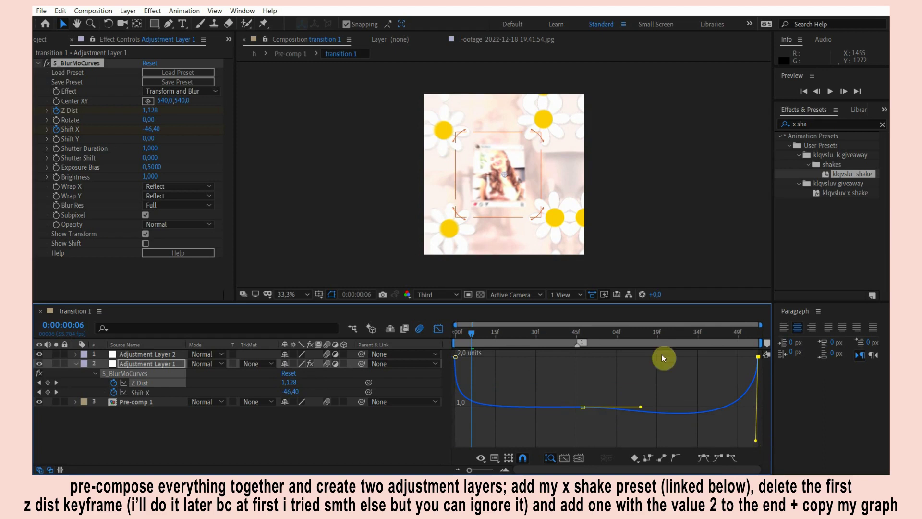
pyautogui.press('space')
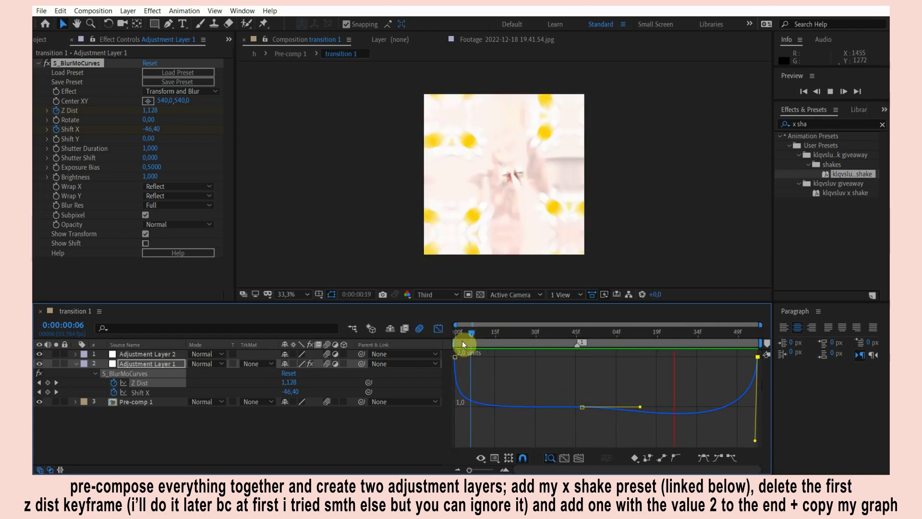
pyautogui.press('space')
pyautogui.press('Home')
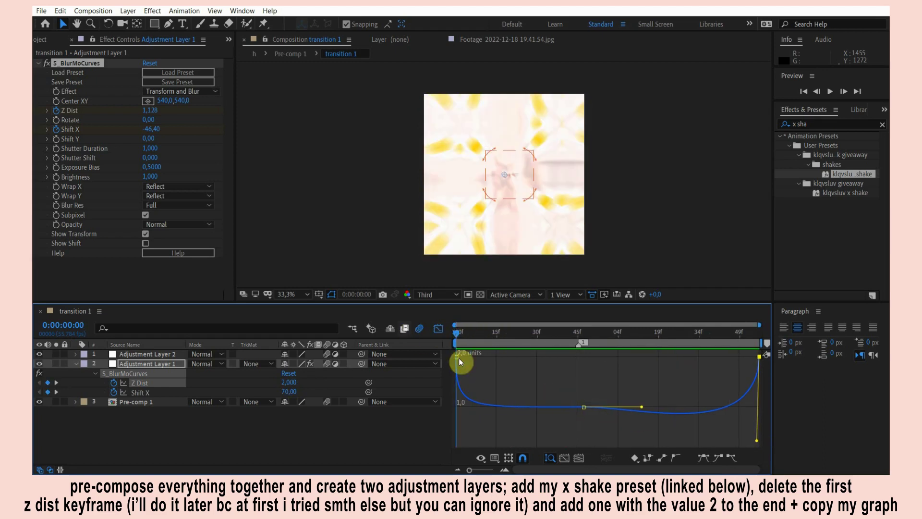
# Flatten the curve near 1 until just before the end, and save the project
pyautogui.moveTo(457, 358)
pyautogui.moveTo(457, 357); pyautogui.dragTo(468, 433)
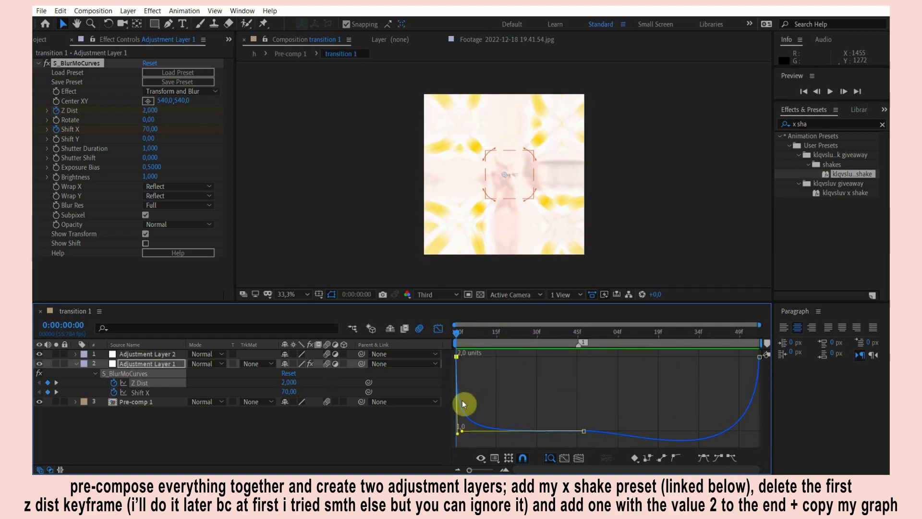
pyautogui.click(759, 358)
pyautogui.moveTo(642, 409); pyautogui.dragTo(742, 407)
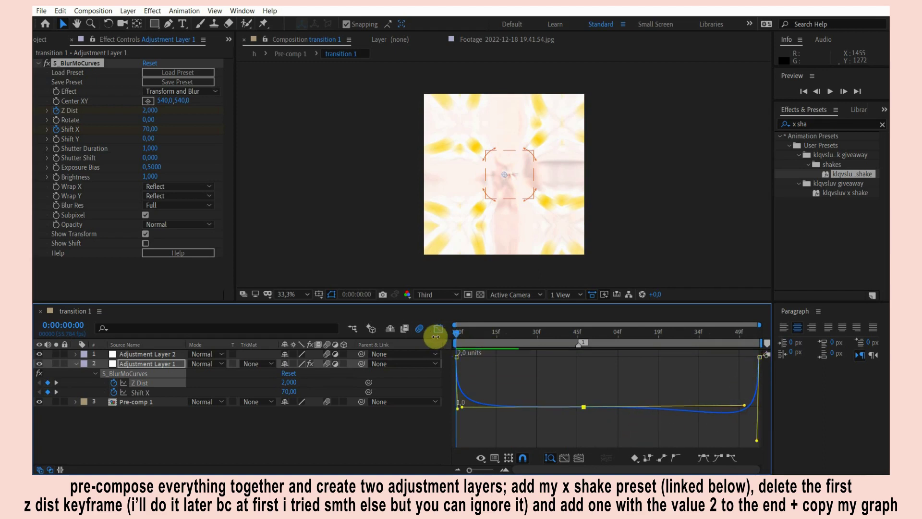
pyautogui.hotkey('shift', 'F3')
pyautogui.click(516, 379)
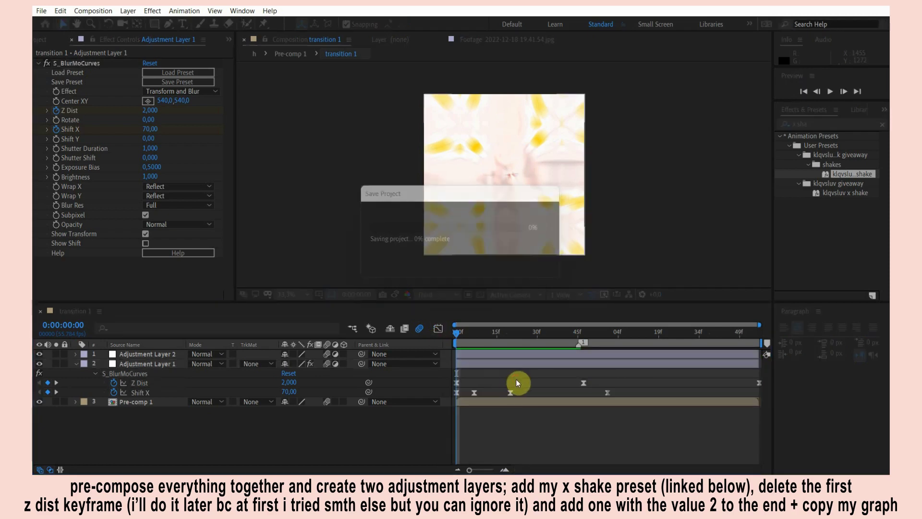
# Search 'warp' and apply Distort > Warp to Adjustment Layer 2
pyautogui.press('u')
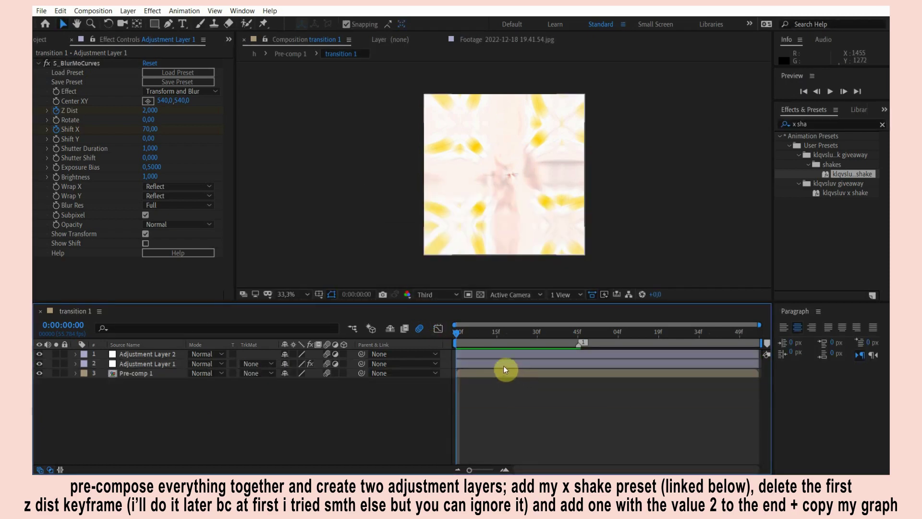
pyautogui.click(504, 366)
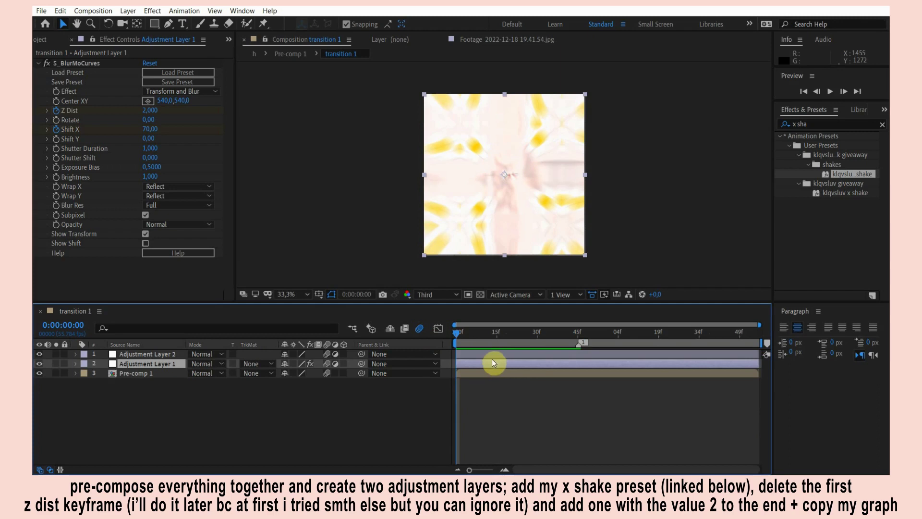
pyautogui.click(491, 356)
pyautogui.moveTo(812, 125); pyautogui.dragTo(765, 129)
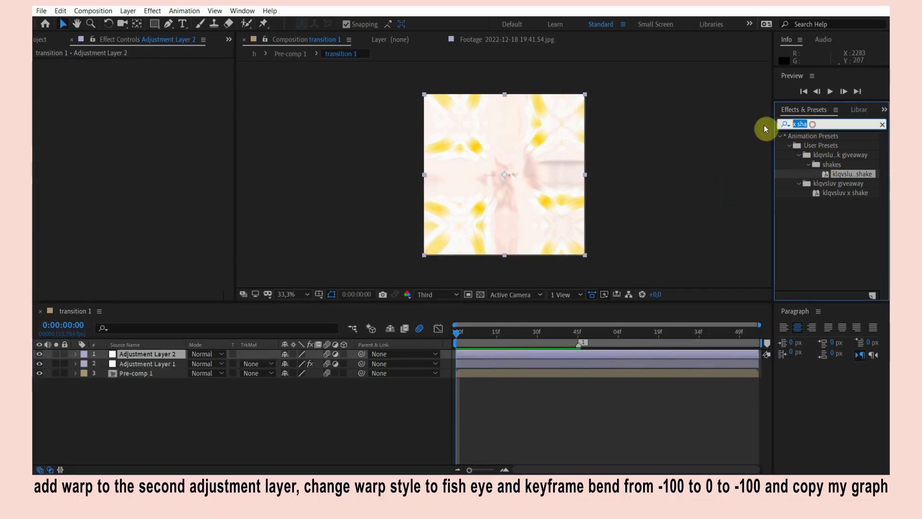
pyautogui.write('warp')
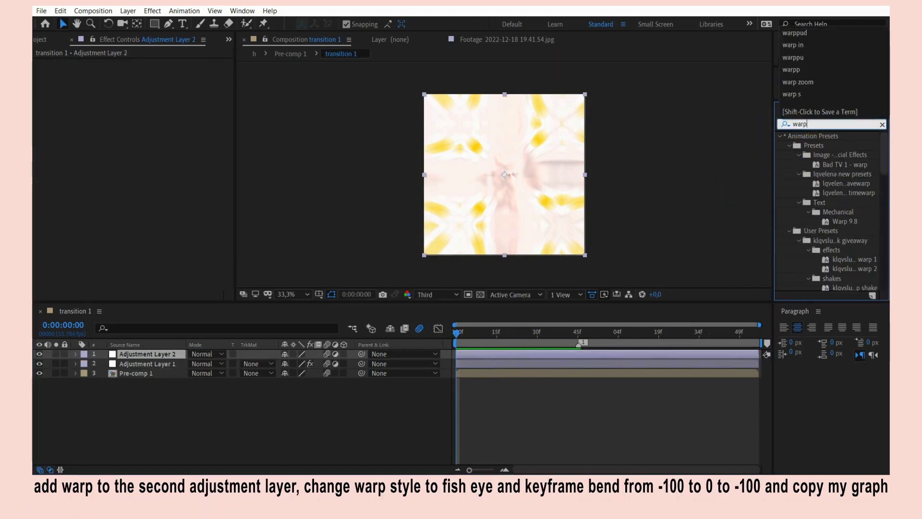
pyautogui.moveTo(883, 140); pyautogui.dragTo(885, 206)
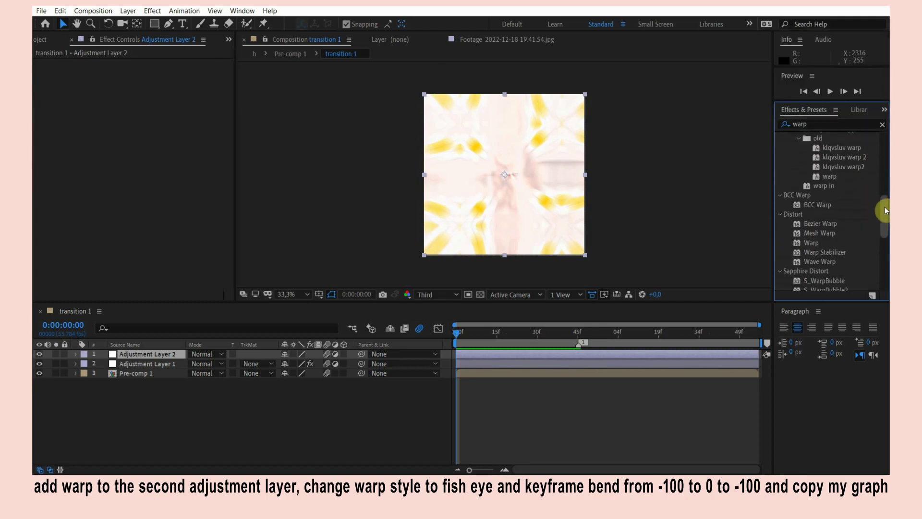
pyautogui.moveTo(811, 243); pyautogui.dragTo(501, 362)
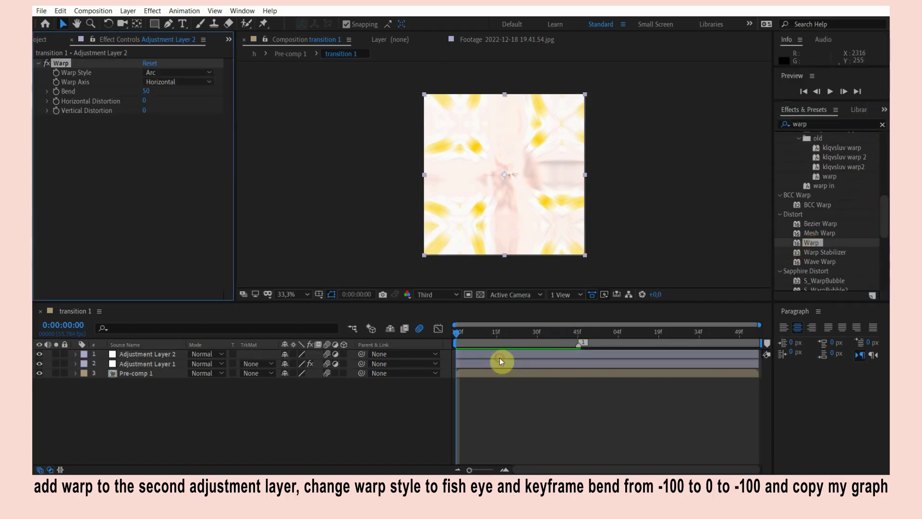
# Switch Warp Style to FishEye and keyframe Bend at -100 on frame 0
pyautogui.click(181, 73)
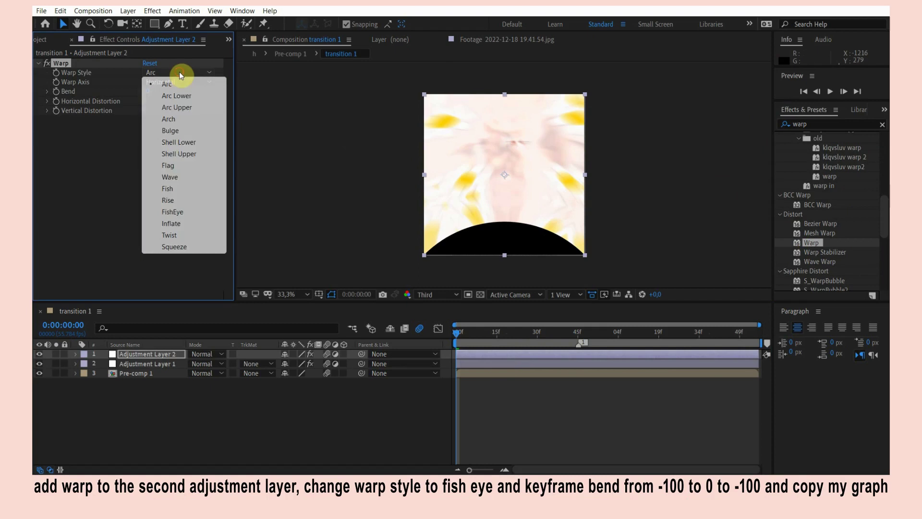
pyautogui.click(181, 212)
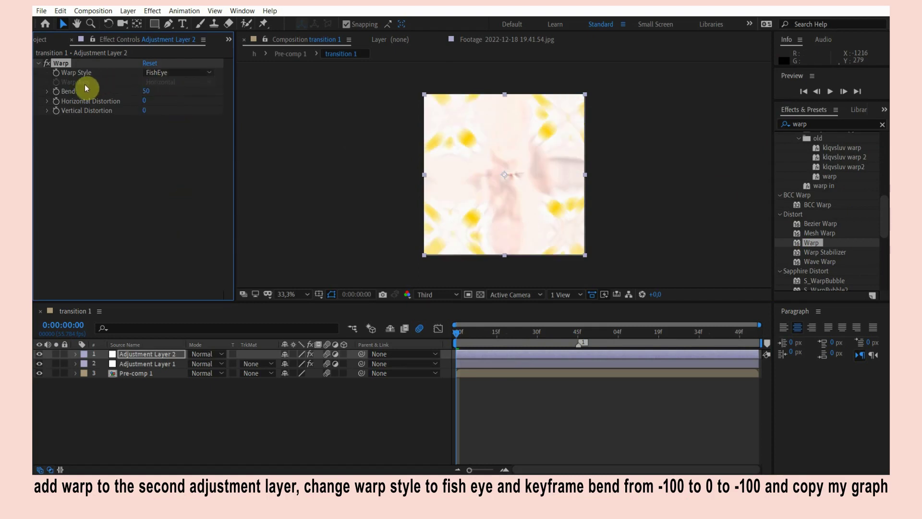
pyautogui.moveTo(146, 91); pyautogui.dragTo(46, 90)
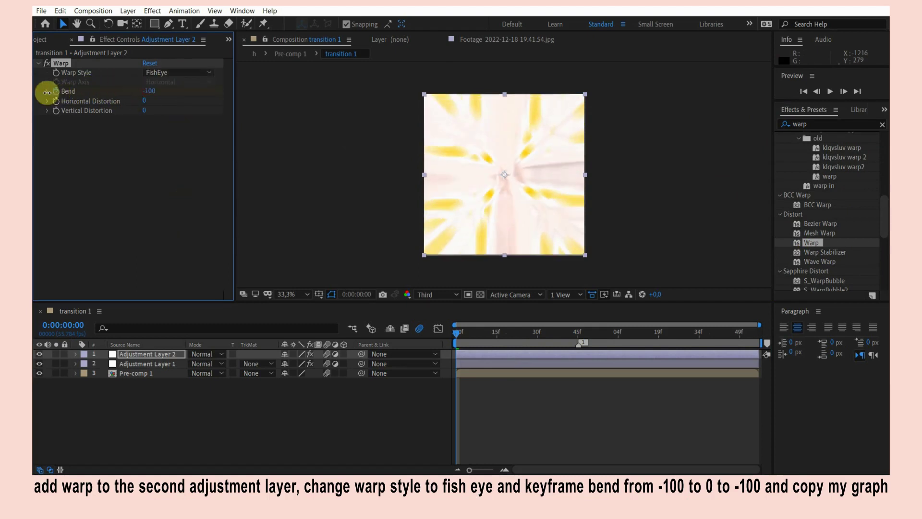
# Keyframe Bend at 0 on frame 45 and -100 at the comp's end, then select all Bend keyframes
pyautogui.click(578, 331)
pyautogui.click(149, 91)
pyautogui.write('0')
pyautogui.press('Return')
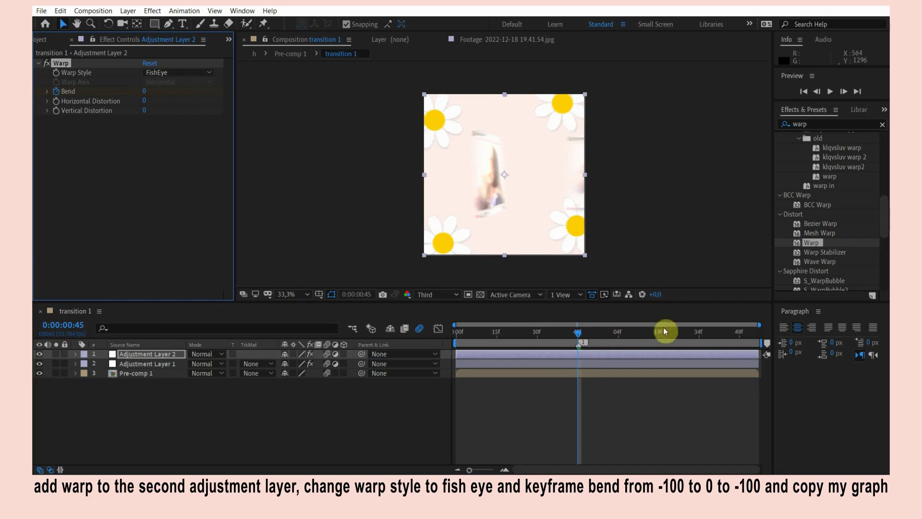
pyautogui.moveTo(675, 329); pyautogui.dragTo(816, 342)
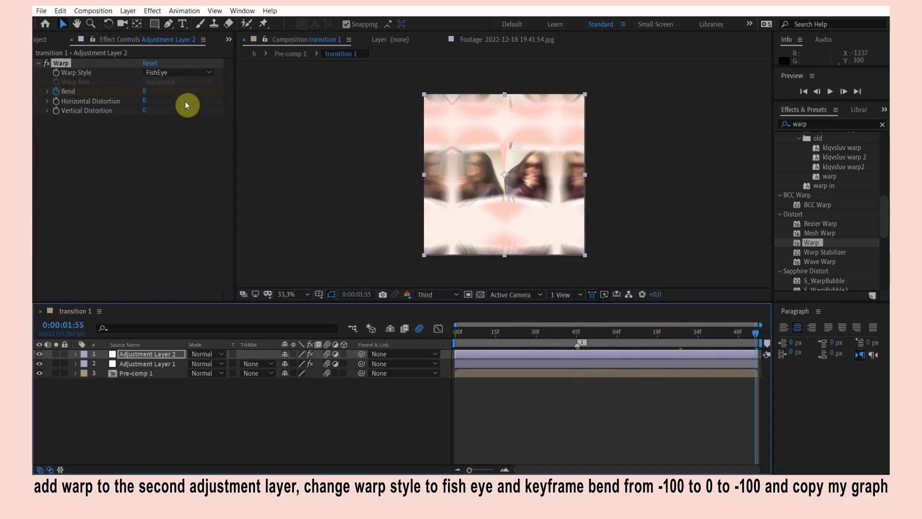
pyautogui.click(145, 91)
pyautogui.write('-100')
pyautogui.press('Return')
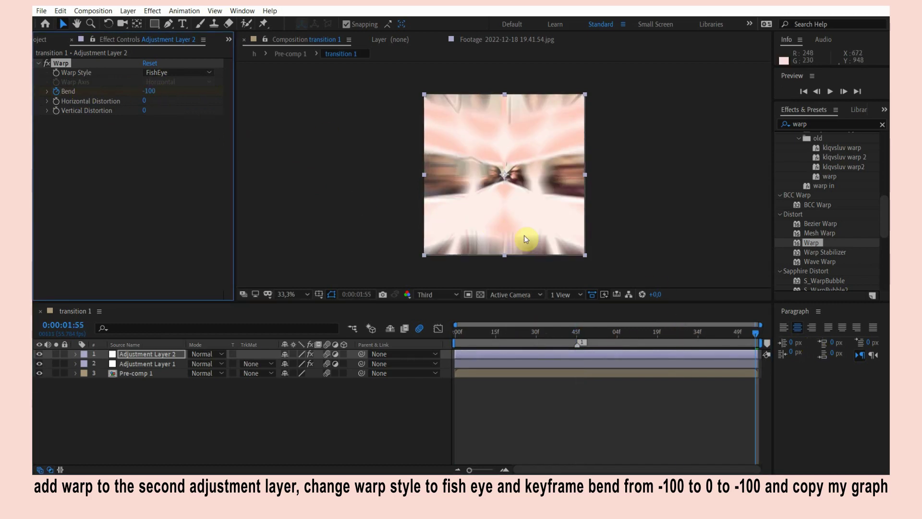
pyautogui.press('u')
pyautogui.moveTo(755, 374); pyautogui.dragTo(757, 378)
pyautogui.click(439, 329)
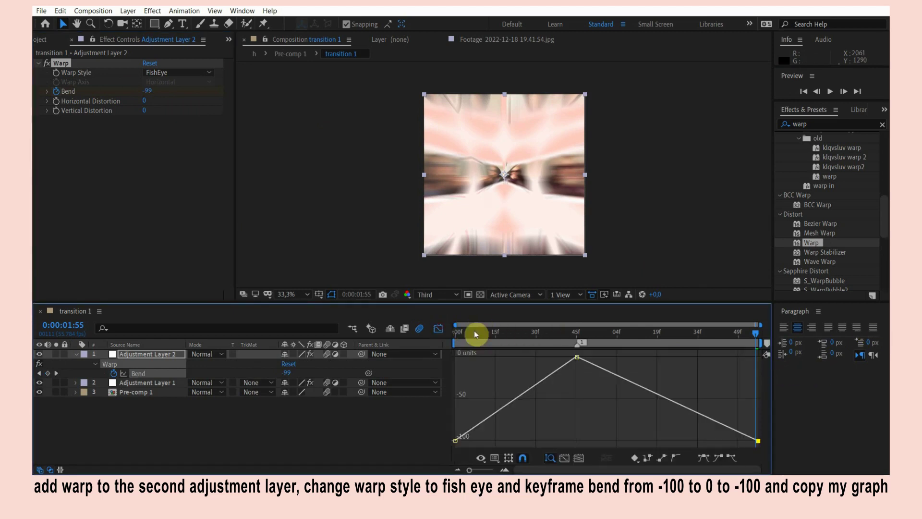
# Easy Ease the Bend keyframes, pull the end handles for a steep rise and drop, then open Pre-comp 1
pyautogui.click(704, 460)
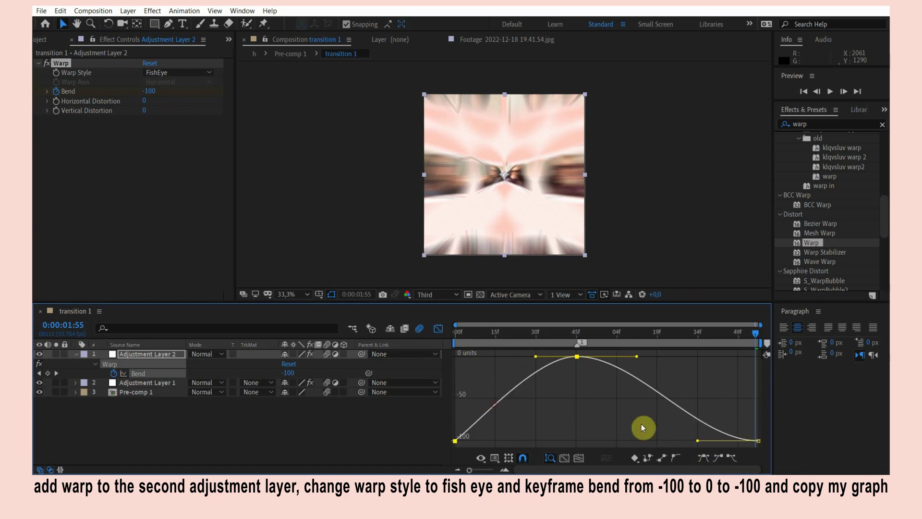
pyautogui.click(534, 432)
pyautogui.click(456, 440)
pyautogui.moveTo(496, 440); pyautogui.dragTo(435, 357)
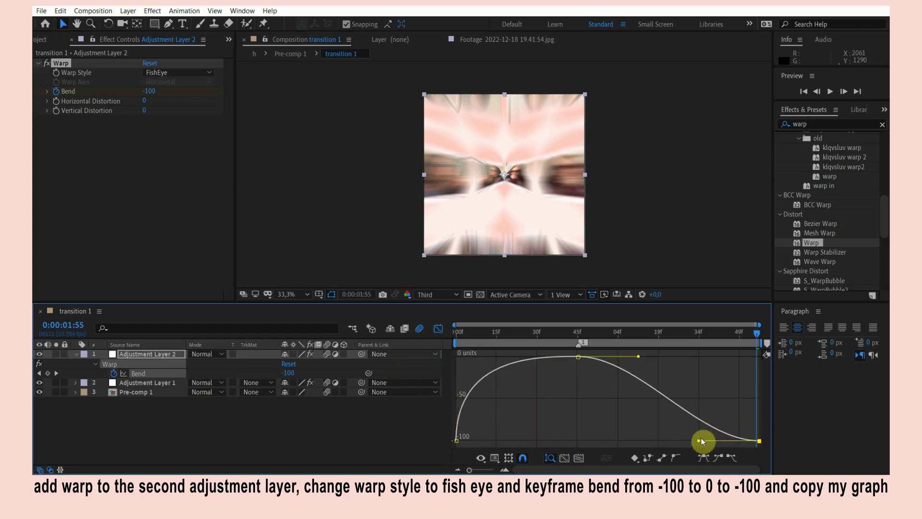
pyautogui.moveTo(700, 436)
pyautogui.mouseDown()
pyautogui.moveTo(664, 374)
pyautogui.moveTo(744, 382)
pyautogui.mouseUp()
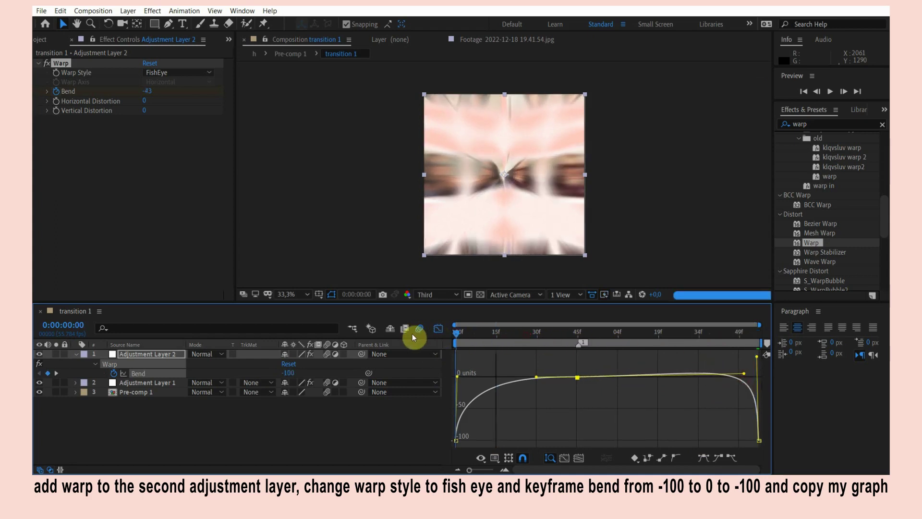
pyautogui.click(438, 328)
pyautogui.press('Home')
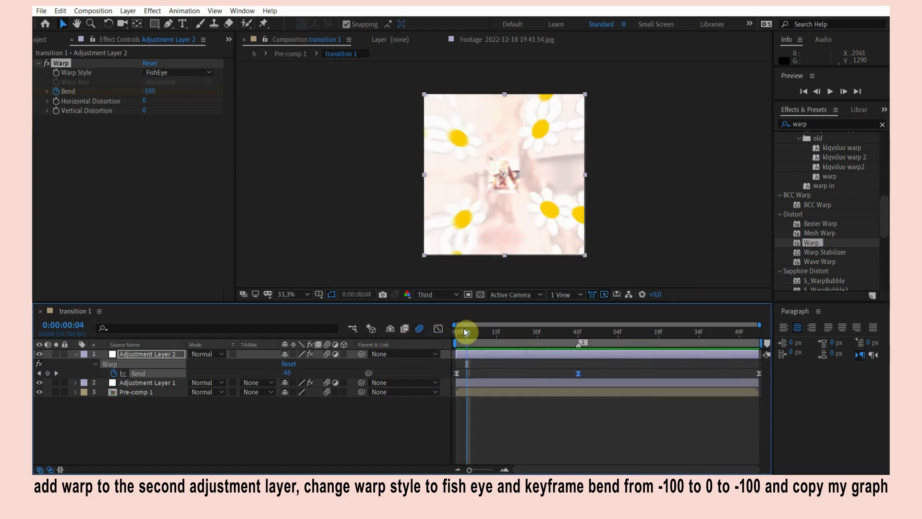
pyautogui.doubleClick(463, 392)
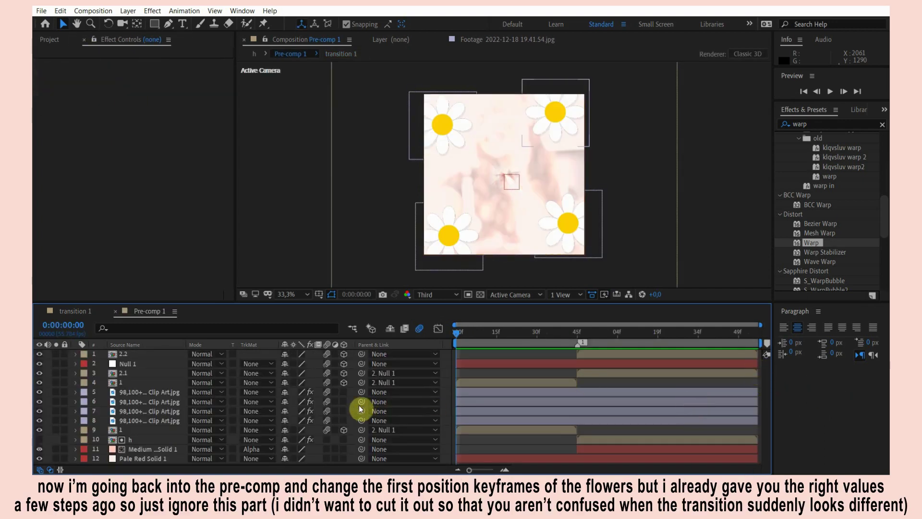
# Move the daisies' first Position keyframes to 91,211, 885,91, 152,994 and 1014,872
pyautogui.moveTo(354, 410); pyautogui.dragTo(355, 419)
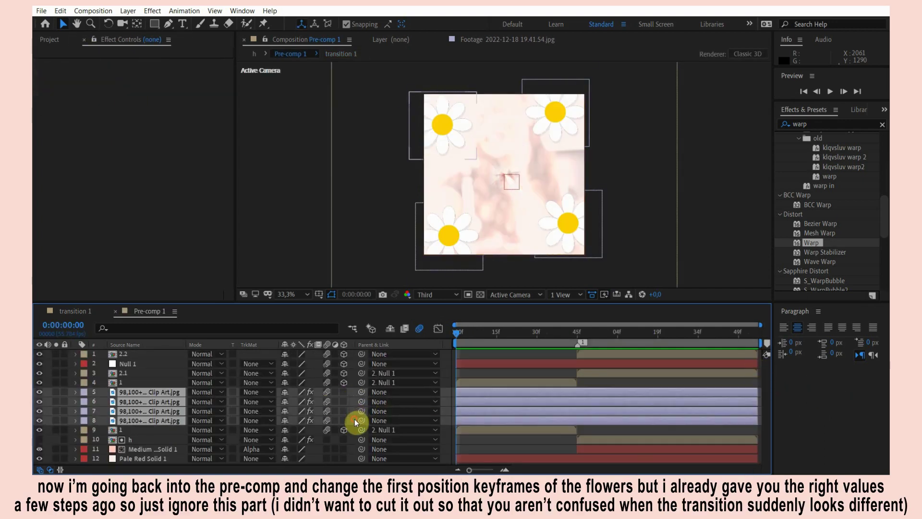
pyautogui.press('p')
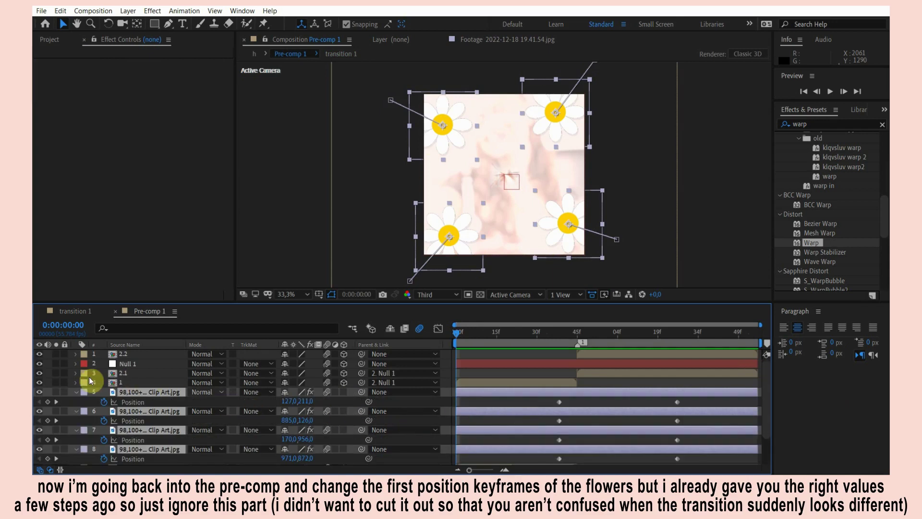
pyautogui.click(494, 401)
pyautogui.moveTo(309, 403); pyautogui.dragTo(296, 402)
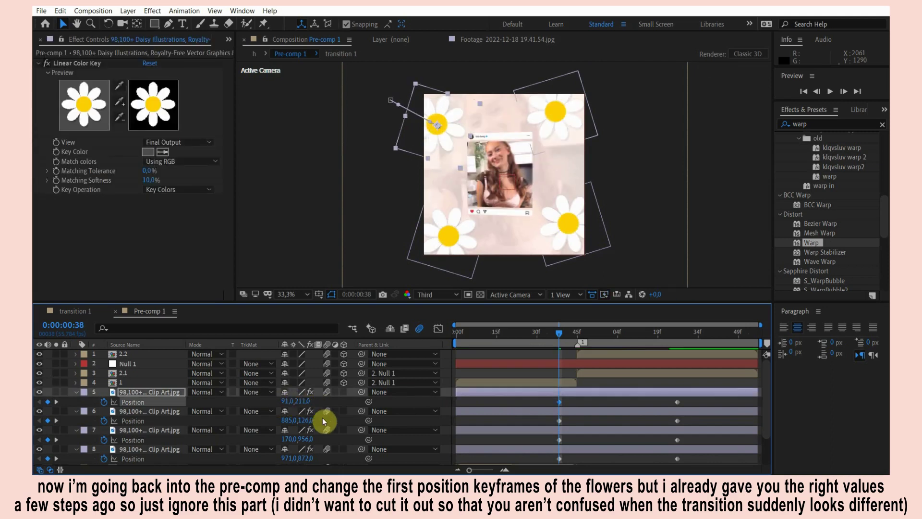
pyautogui.moveTo(303, 421)
pyautogui.mouseDown()
pyautogui.moveTo(287, 420)
pyautogui.moveTo(319, 441)
pyautogui.mouseUp()
pyautogui.moveTo(323, 440)
pyautogui.mouseDown()
pyautogui.moveTo(280, 441)
pyautogui.moveTo(328, 440)
pyautogui.moveTo(307, 458)
pyautogui.moveTo(314, 462)
pyautogui.mouseUp()
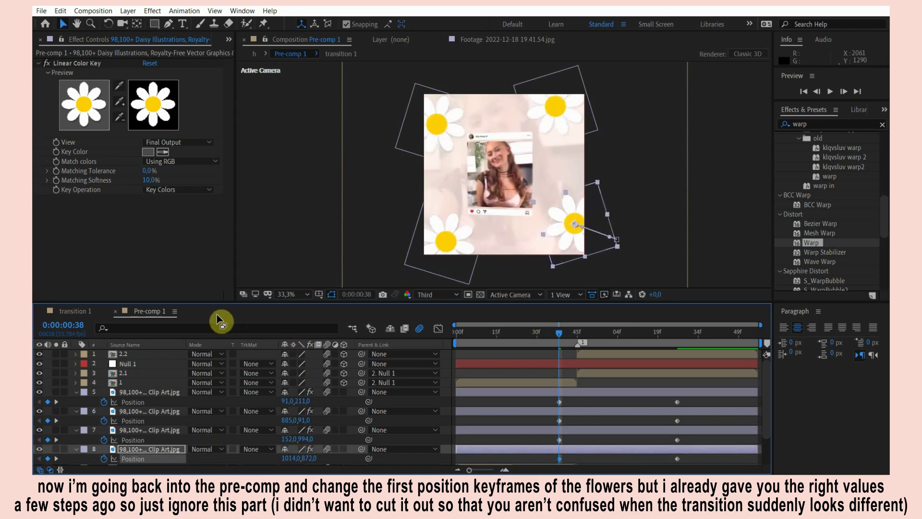
# Go back to the transition 1 comp at its first frame and deselect all layers
pyautogui.click(76, 313)
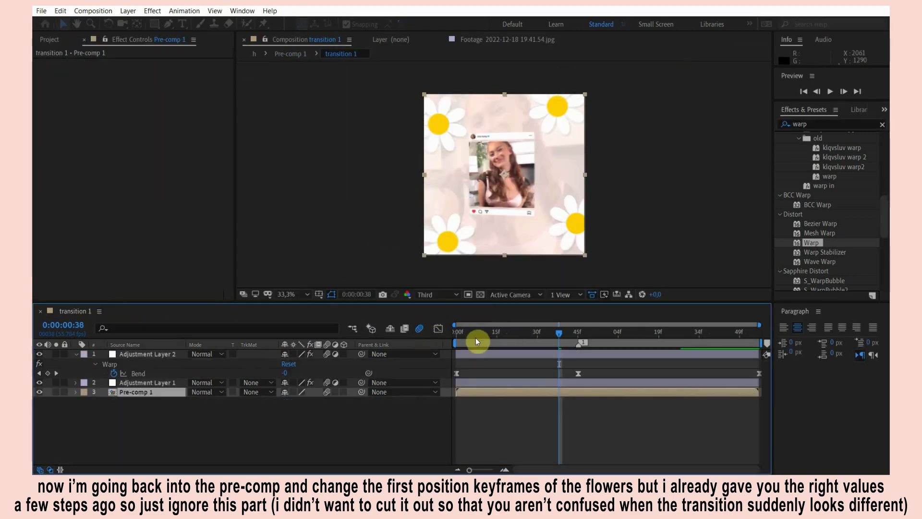
pyautogui.press('Home')
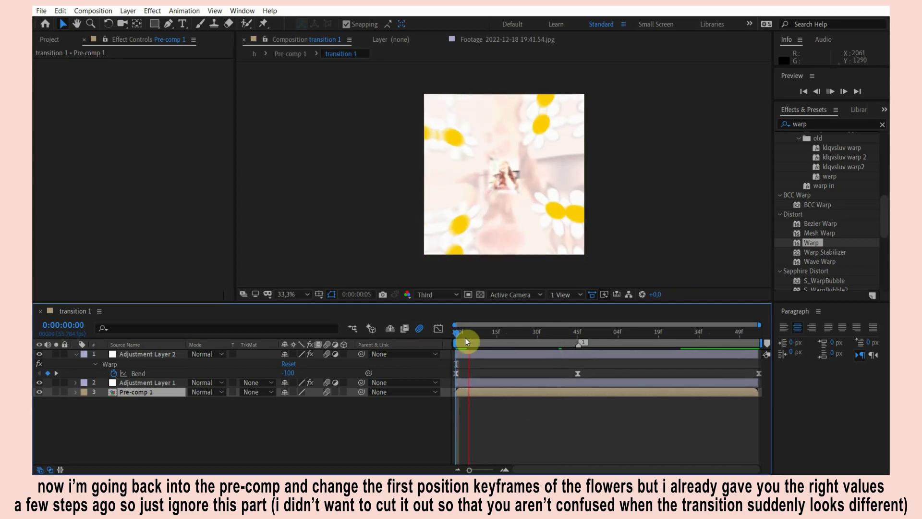
pyautogui.click(495, 365)
pyautogui.hotkey('ctrl', 'shift', 'a')
# Add a new adjustment layer on top and apply BCC Vignette to it
pyautogui.press('u')
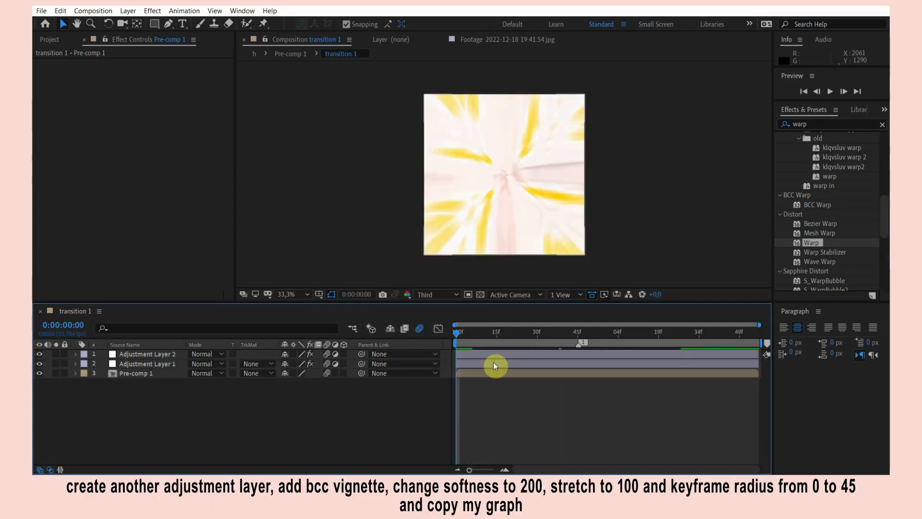
pyautogui.hotkey('ctrl', 'y')
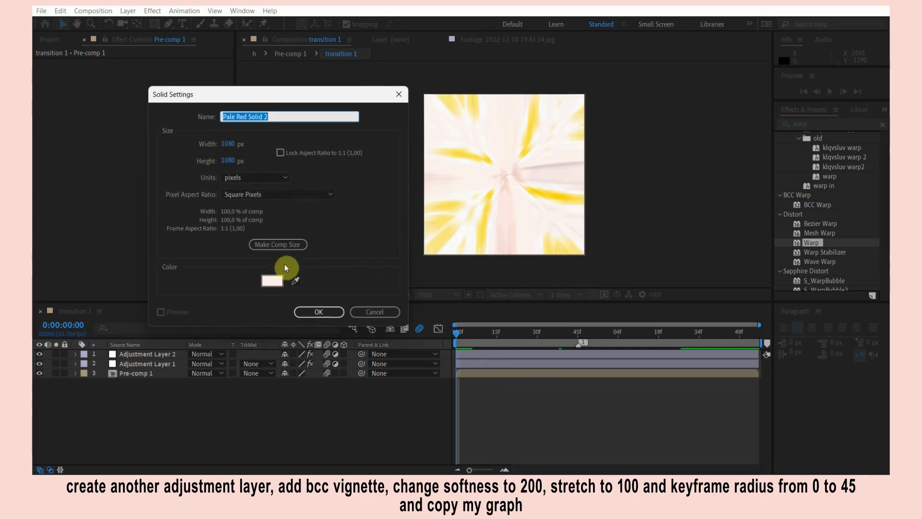
pyautogui.click(380, 310)
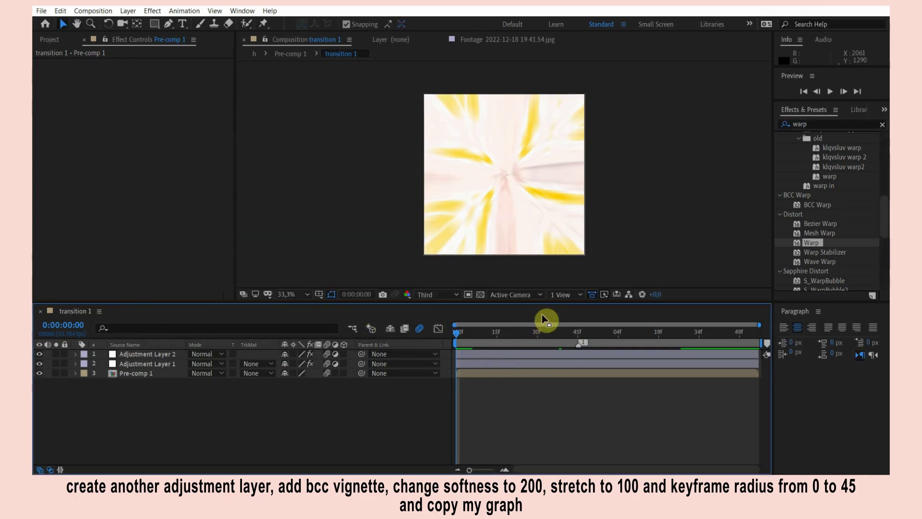
pyautogui.hotkey('ctrl', 'alt', 'y')
pyautogui.click(811, 124)
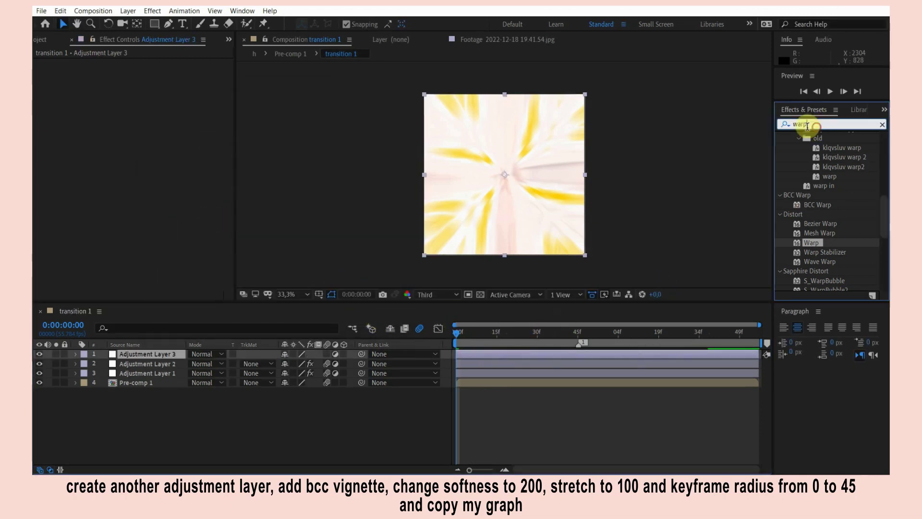
pyautogui.write('bcc v')
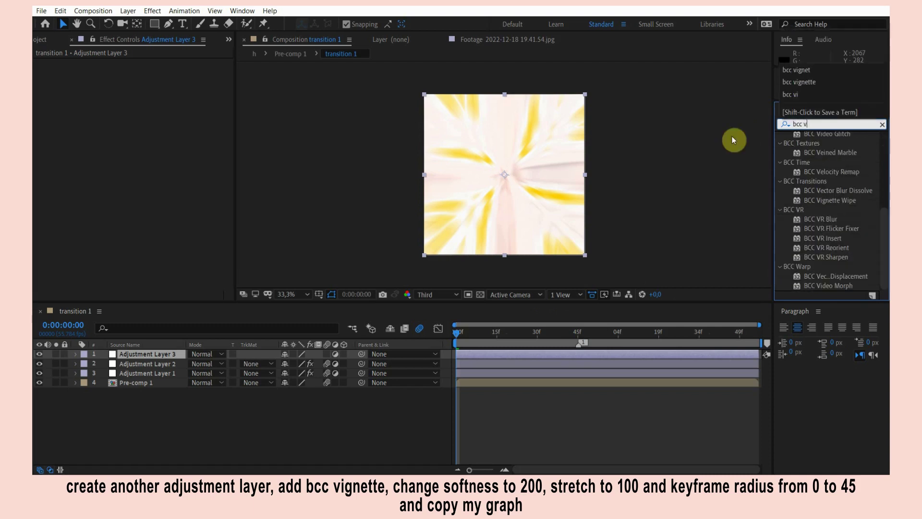
pyautogui.write('igne')
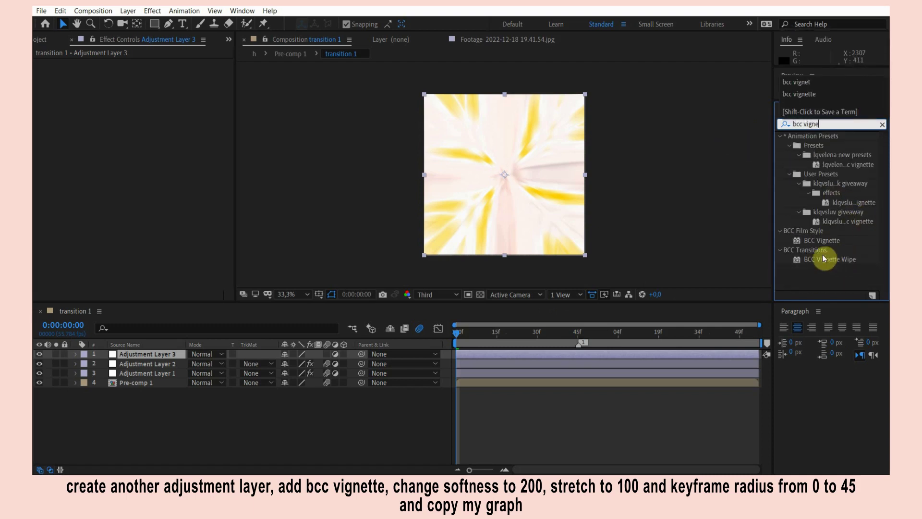
pyautogui.moveTo(821, 240); pyautogui.dragTo(492, 356)
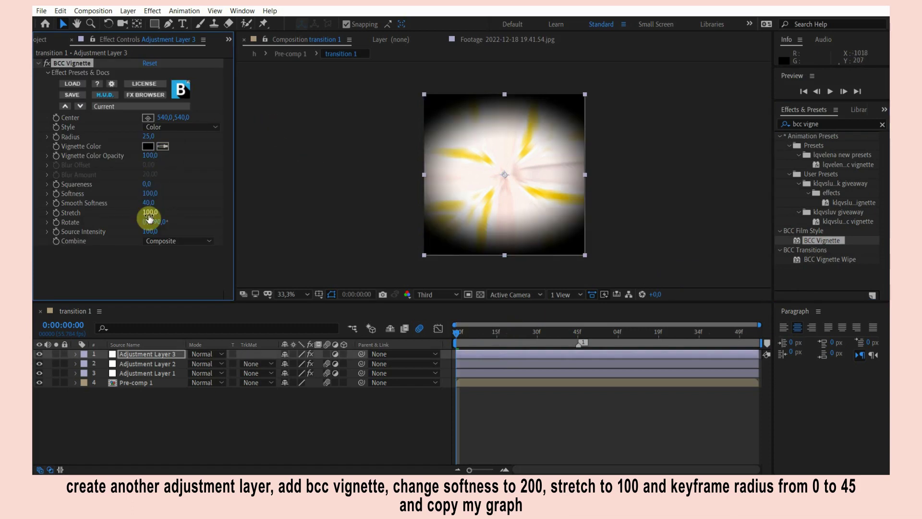
# Set the vignette Stretch to 100 and keyframe Radius at 45 on the first frame
pyautogui.press('Return')
pyautogui.click(149, 137)
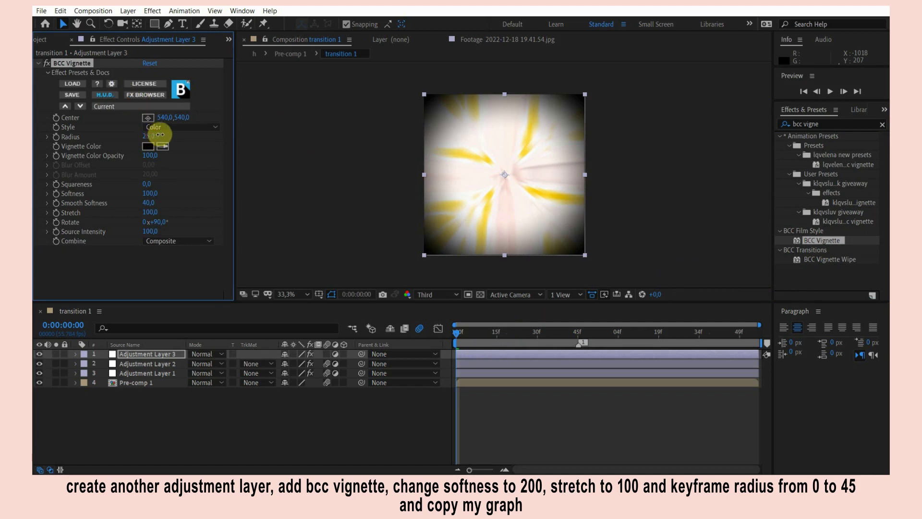
pyautogui.moveTo(172, 136)
pyautogui.mouseDown()
pyautogui.moveTo(138, 136)
pyautogui.moveTo(160, 139)
pyautogui.mouseUp()
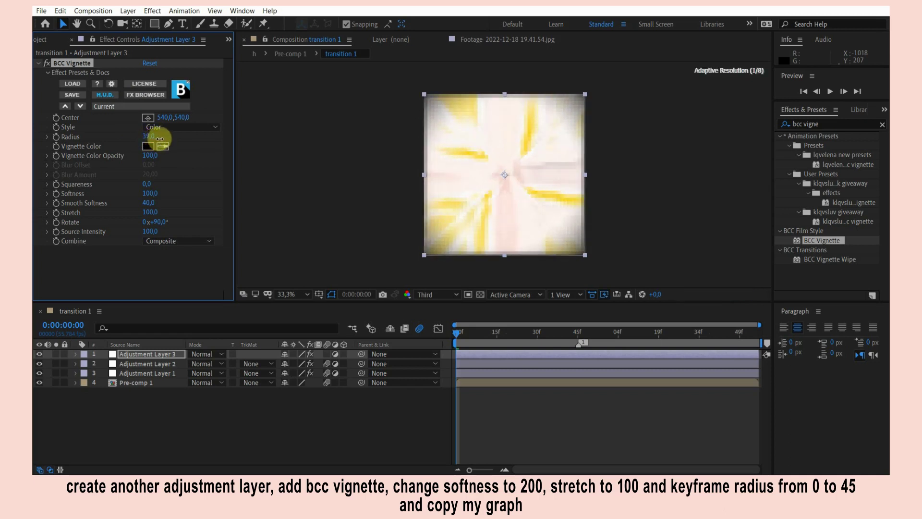
pyautogui.click(57, 138)
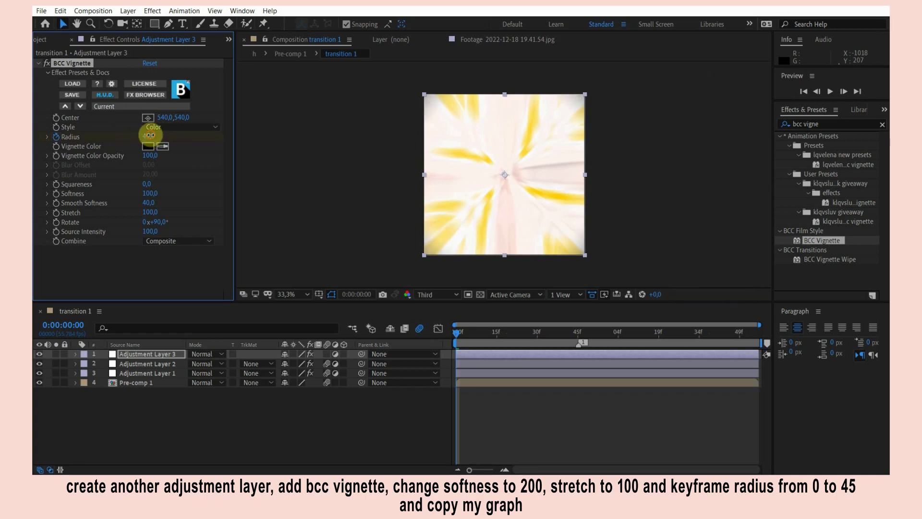
pyautogui.click(150, 137)
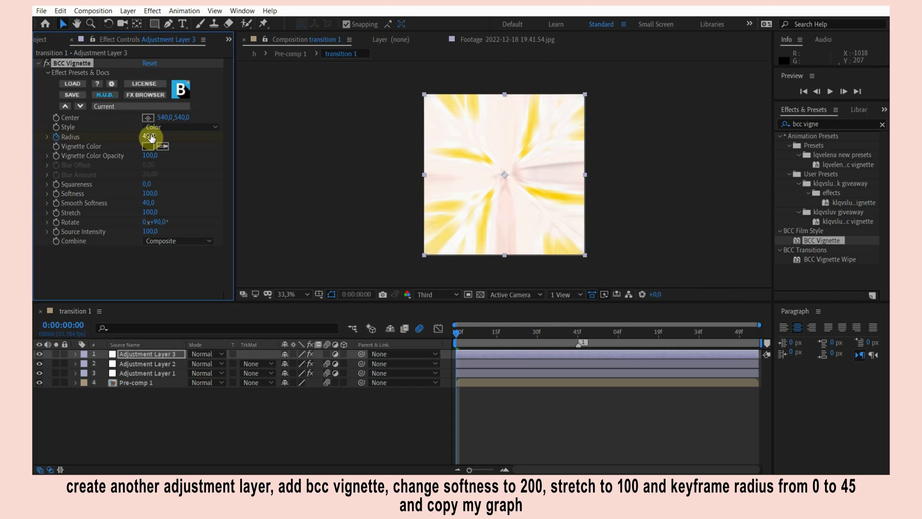
pyautogui.press('u')
pyautogui.click(417, 318)
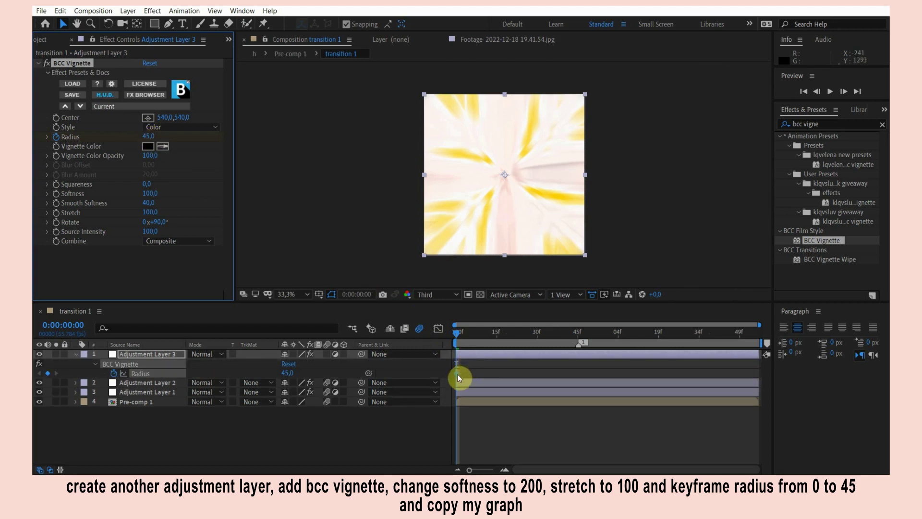
# Animate the vignette Radius from 0 to 45 with eased keyframes and a steep-rising curve
pyautogui.moveTo(457, 373); pyautogui.dragTo(603, 374)
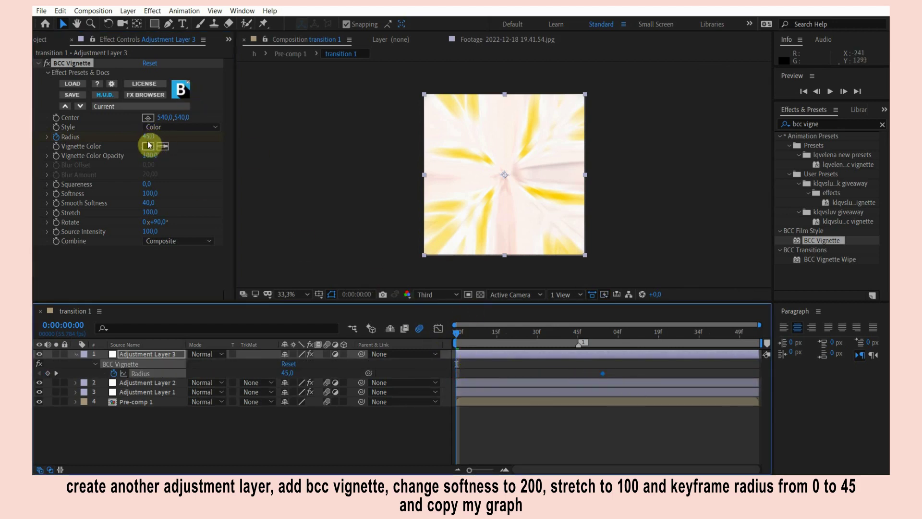
pyautogui.write('0')
pyautogui.press('Return')
pyautogui.click(441, 328)
pyautogui.click(542, 391)
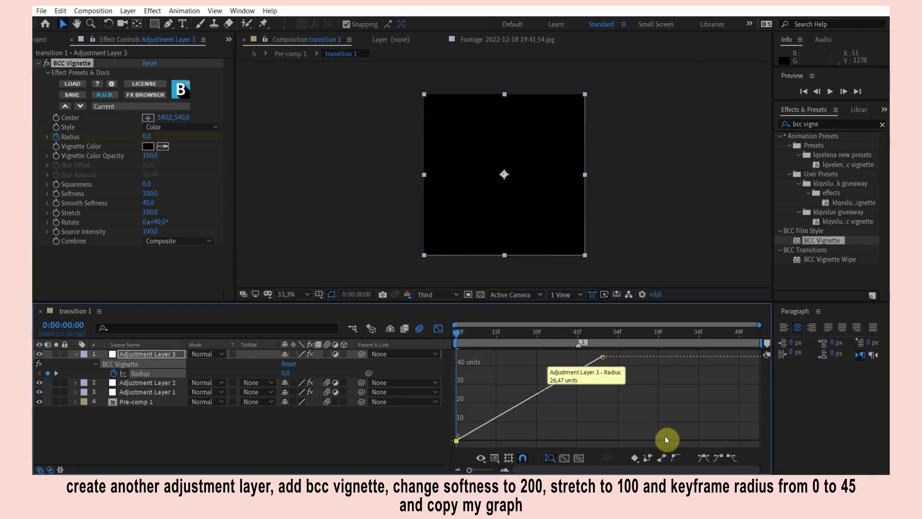
pyautogui.click(703, 457)
pyautogui.moveTo(504, 440); pyautogui.dragTo(437, 355)
pyautogui.press('space')
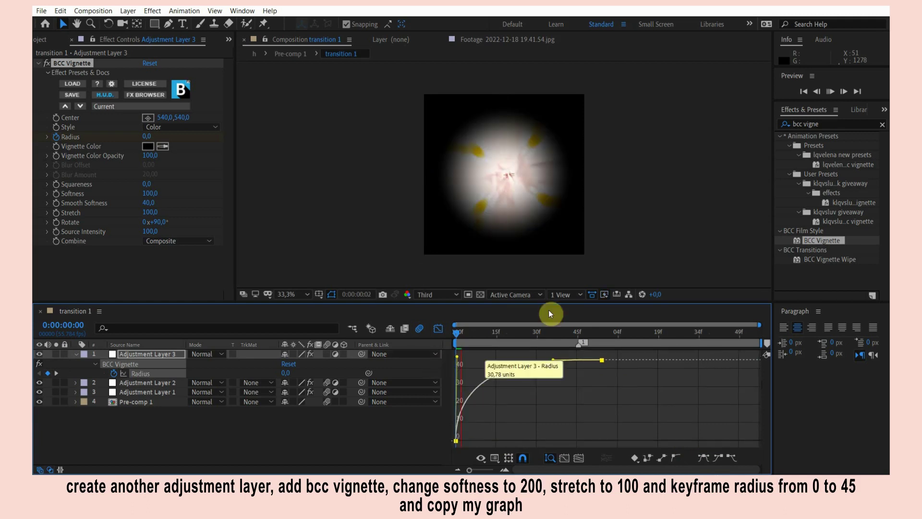
pyautogui.click(514, 333)
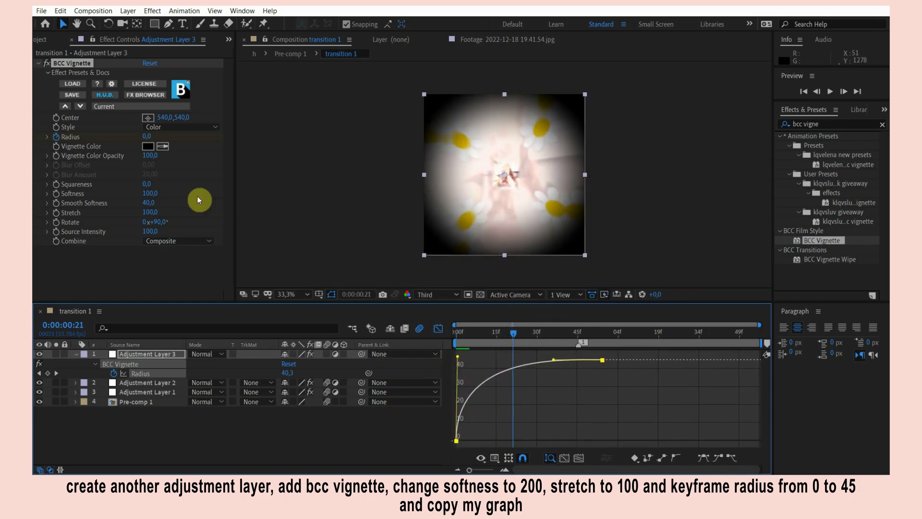
# Raise the vignette Softness to 200 and return to the layer bar view
pyautogui.click(149, 193)
pyautogui.write('200')
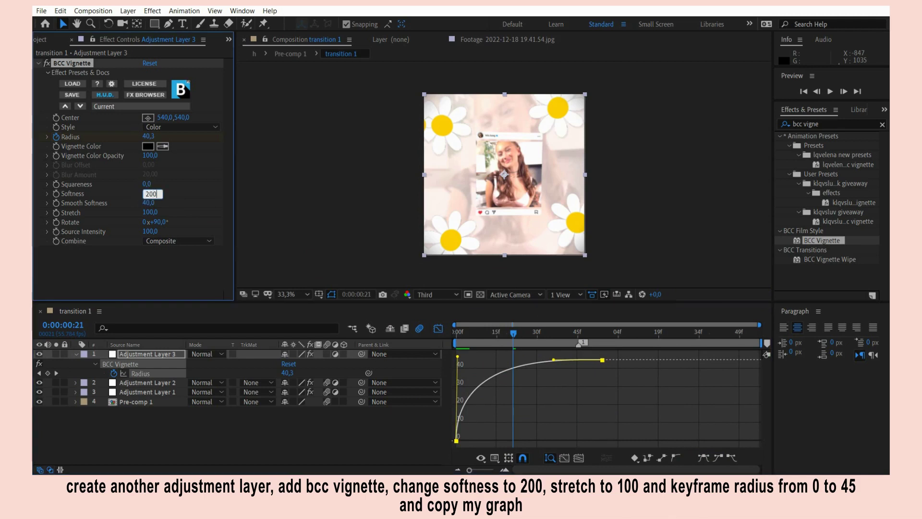
pyautogui.press('Return')
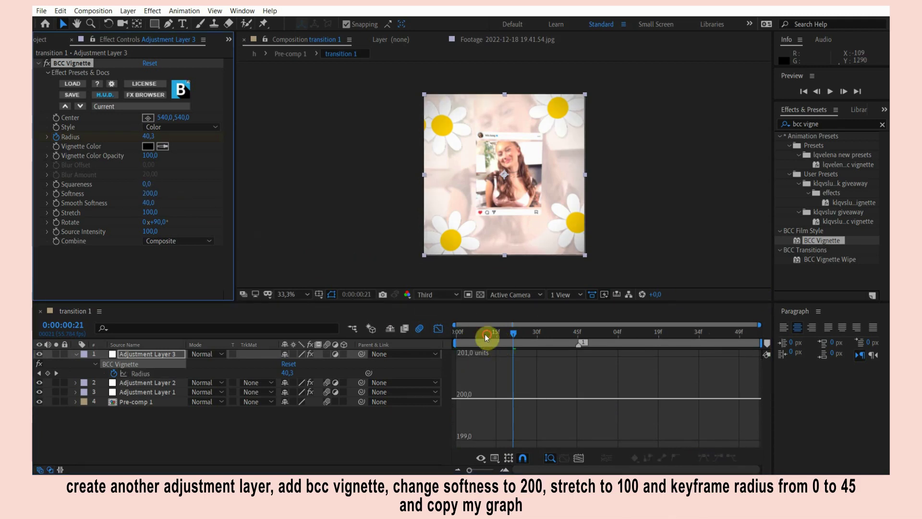
pyautogui.hotkey('shift', 'F3')
pyautogui.press('j')
pyautogui.click(471, 382)
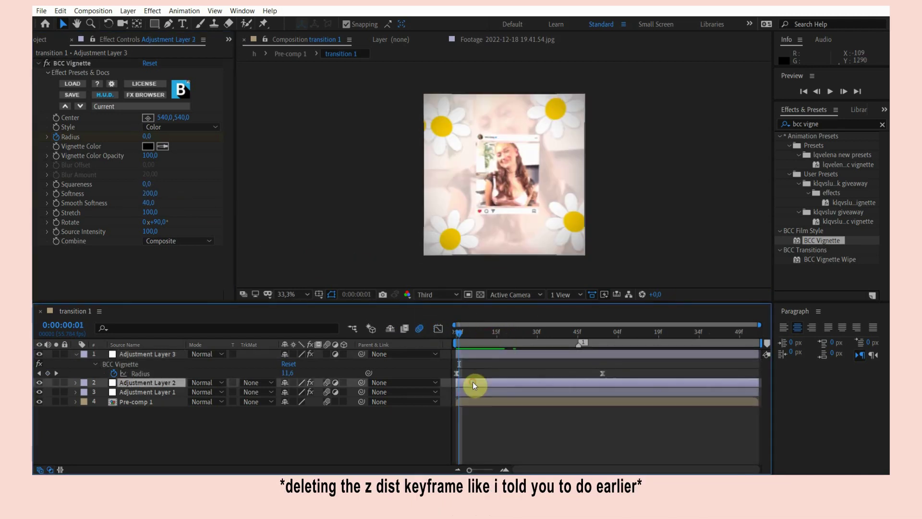
# Delete the first Warp Bend keyframe on Adjustment Layer 2, save the project, and preview
pyautogui.press('u')
pyautogui.click(456, 402)
pyautogui.press('Delete')
pyautogui.press('Home')
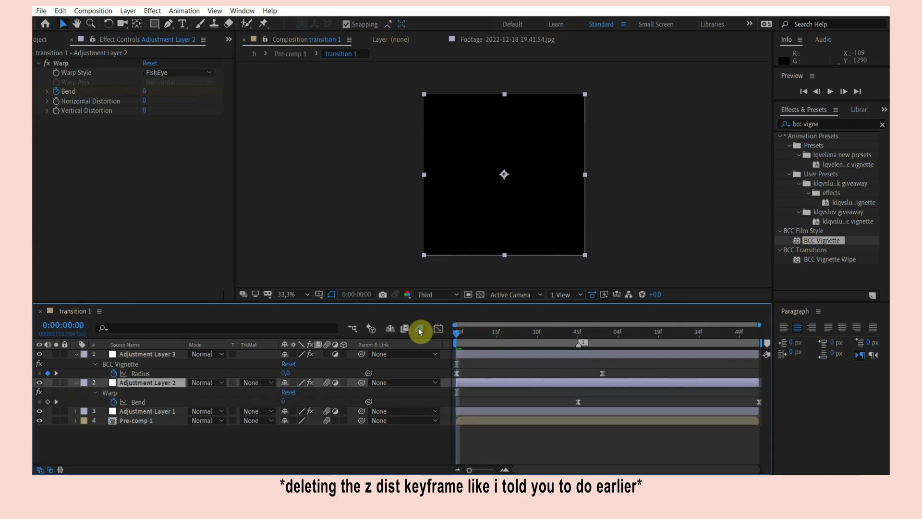
pyautogui.click(483, 393)
pyautogui.press('u')
pyautogui.hotkey('ctrl', 's')
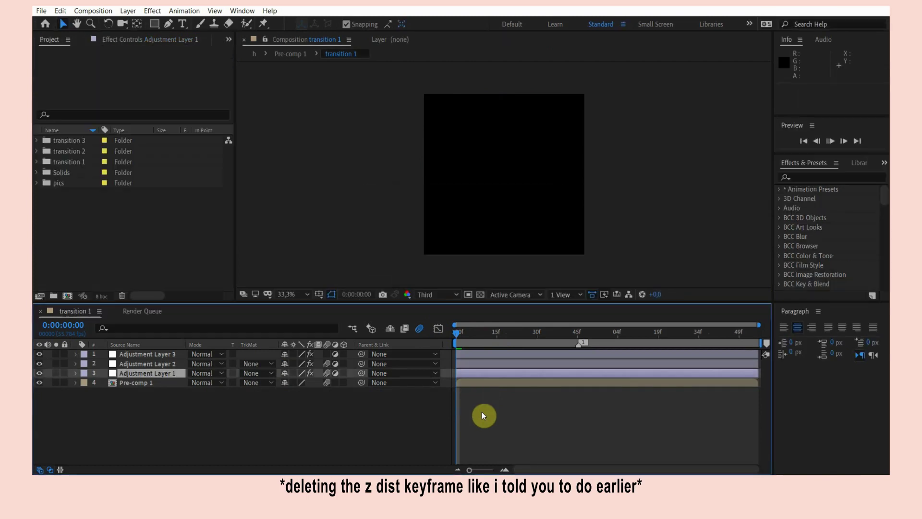
pyautogui.press('space')
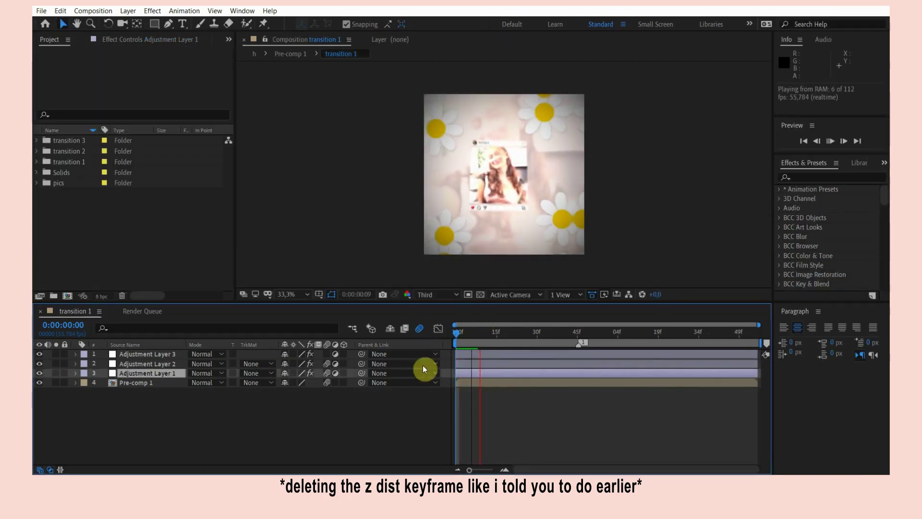
# Fade Pre-comp 1's opacity from 100% at 1:45 down to 0% at the end
pyautogui.click(693, 380)
pyautogui.press('t')
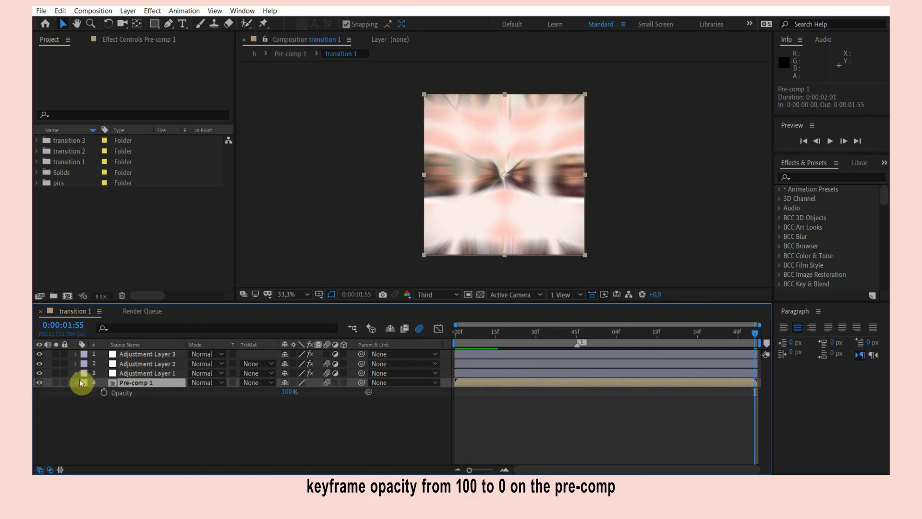
pyautogui.click(103, 392)
pyautogui.moveTo(750, 396); pyautogui.dragTo(724, 396)
pyautogui.moveTo(286, 392); pyautogui.dragTo(190, 402)
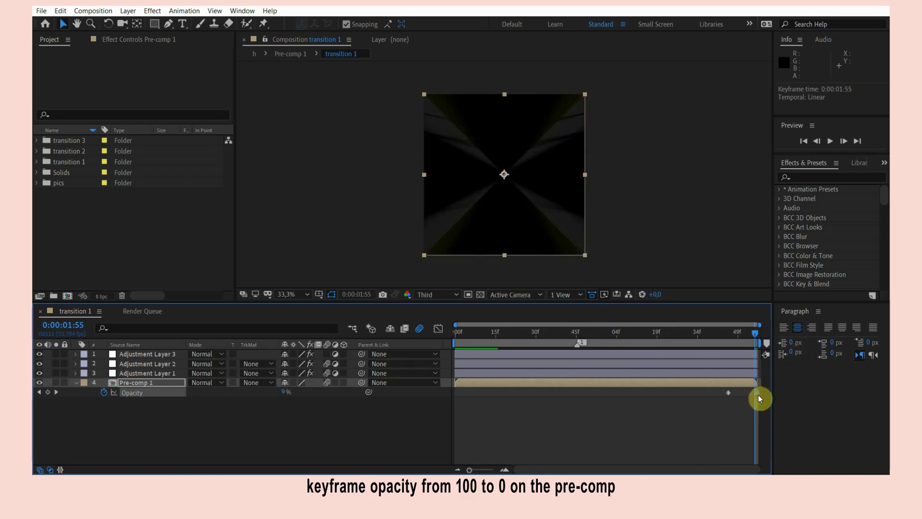
pyautogui.doubleClick(483, 382)
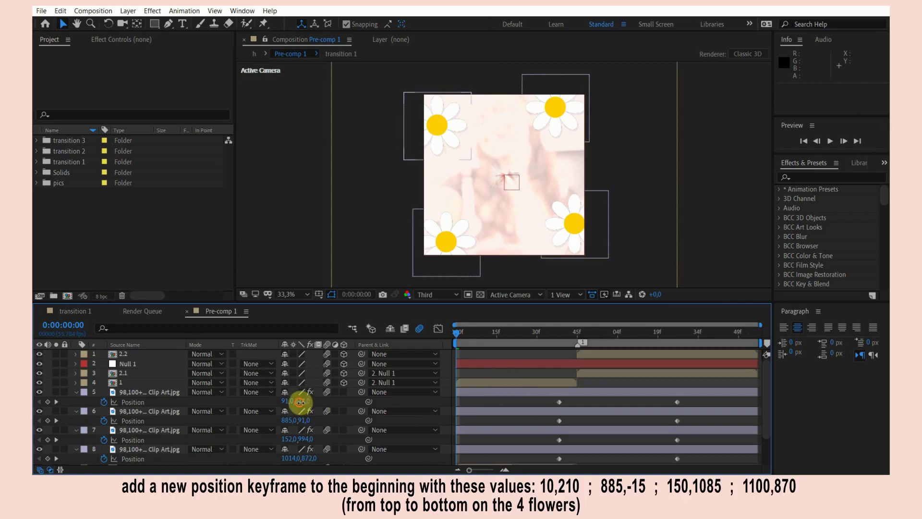
# Move the top-left daisy's starting position to 10,211
pyautogui.moveTo(301, 401); pyautogui.dragTo(314, 402)
pyautogui.hotkey('ctrl', 'z')
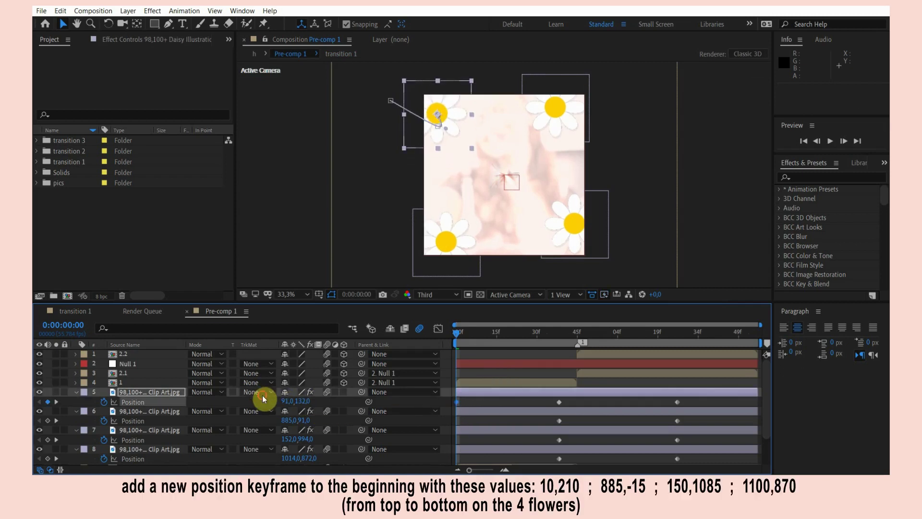
pyautogui.click(262, 392)
pyautogui.click(405, 412)
pyautogui.moveTo(292, 405); pyautogui.dragTo(240, 403)
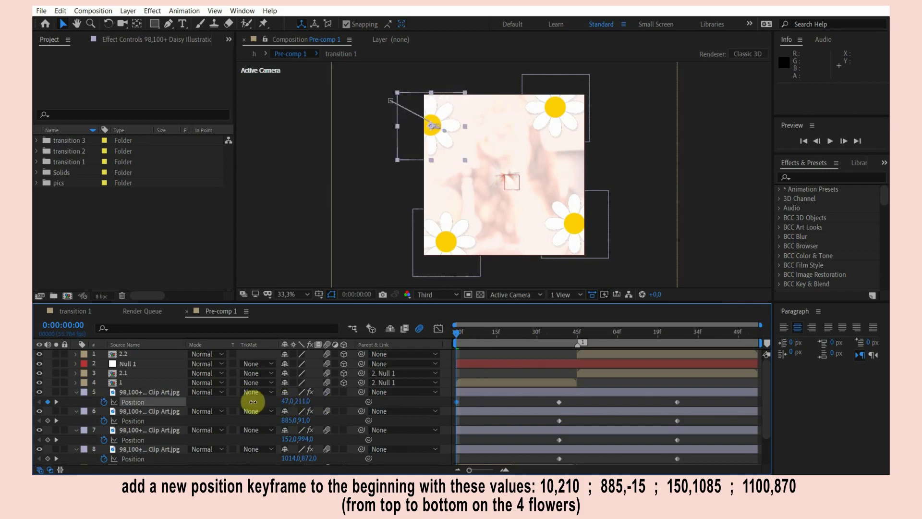
# Reposition the remaining daisies' start points (885,-16, 152,1085, 1096,872) and preview the motion
pyautogui.click(295, 420)
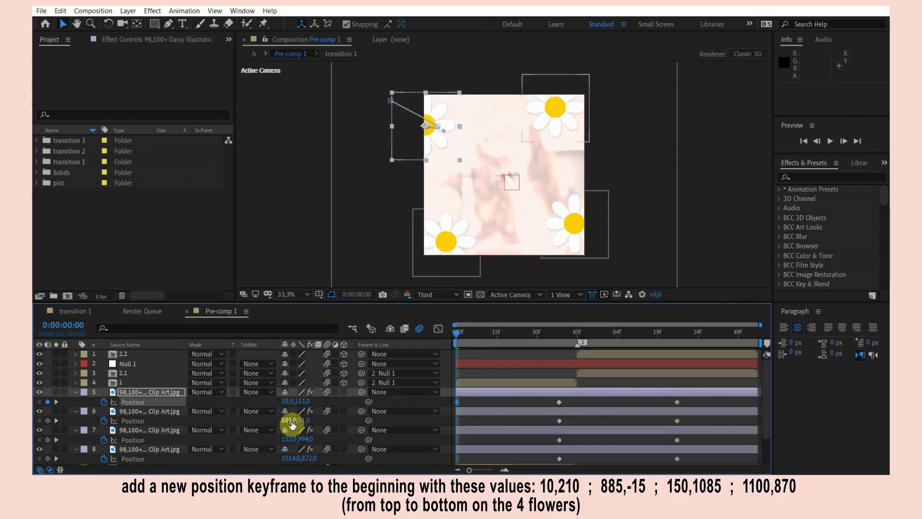
pyautogui.moveTo(292, 424); pyautogui.dragTo(304, 424)
pyautogui.hotkey('ctrl', 'z')
pyautogui.moveTo(300, 421); pyautogui.dragTo(253, 416)
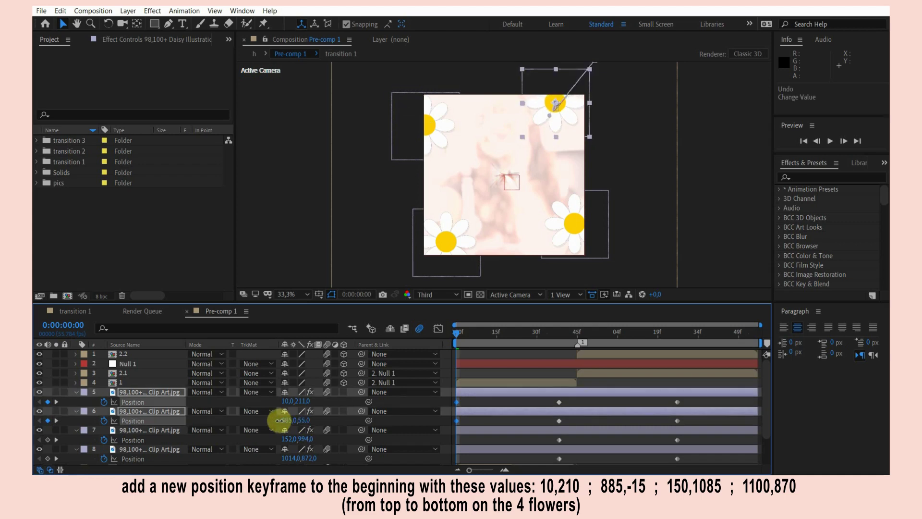
pyautogui.moveTo(297, 439)
pyautogui.mouseDown()
pyautogui.moveTo(273, 441)
pyautogui.moveTo(340, 440)
pyautogui.moveTo(333, 459)
pyautogui.mouseUp()
pyautogui.click(312, 439)
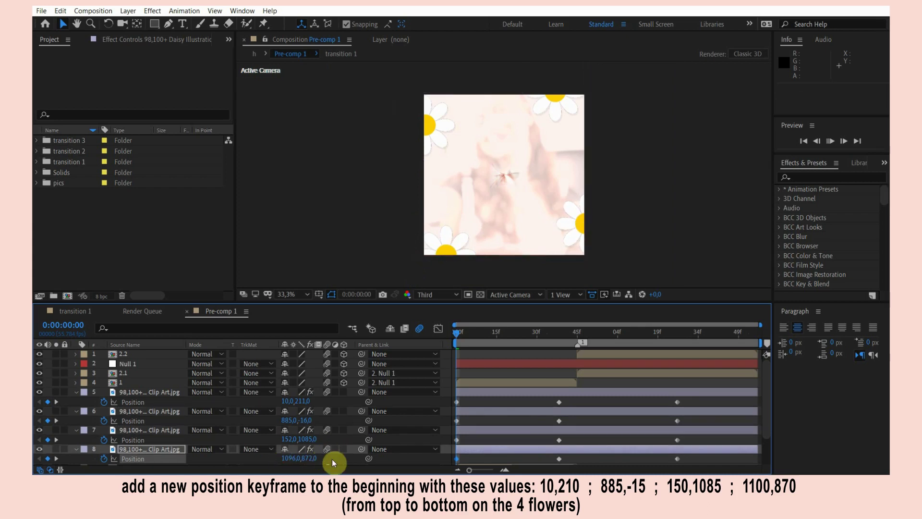
pyautogui.press('space')
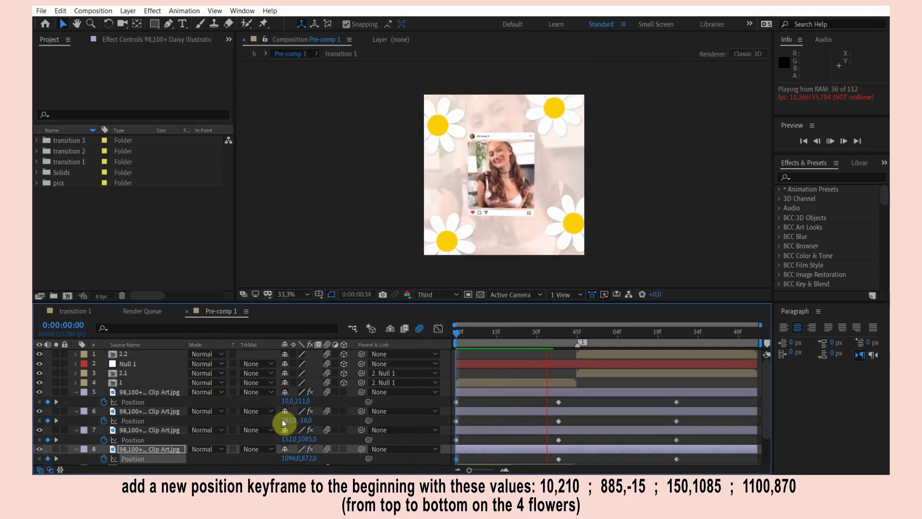
pyautogui.click(88, 310)
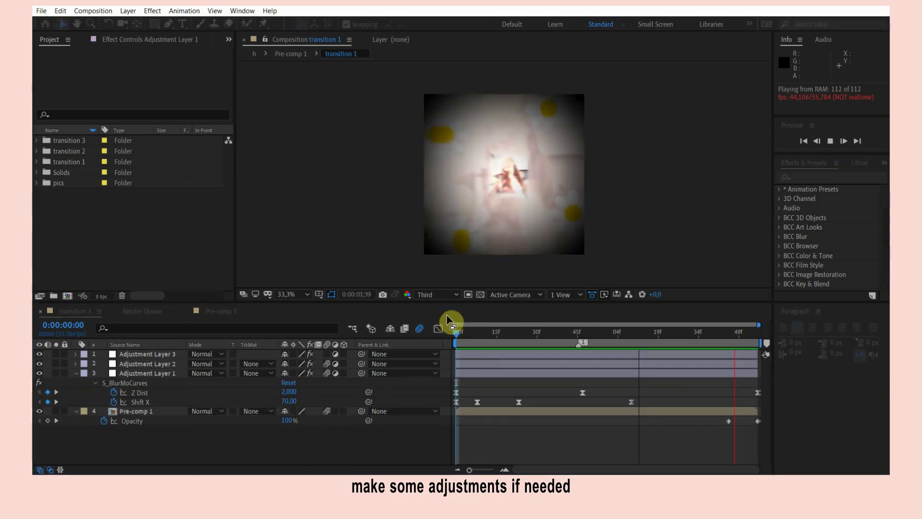